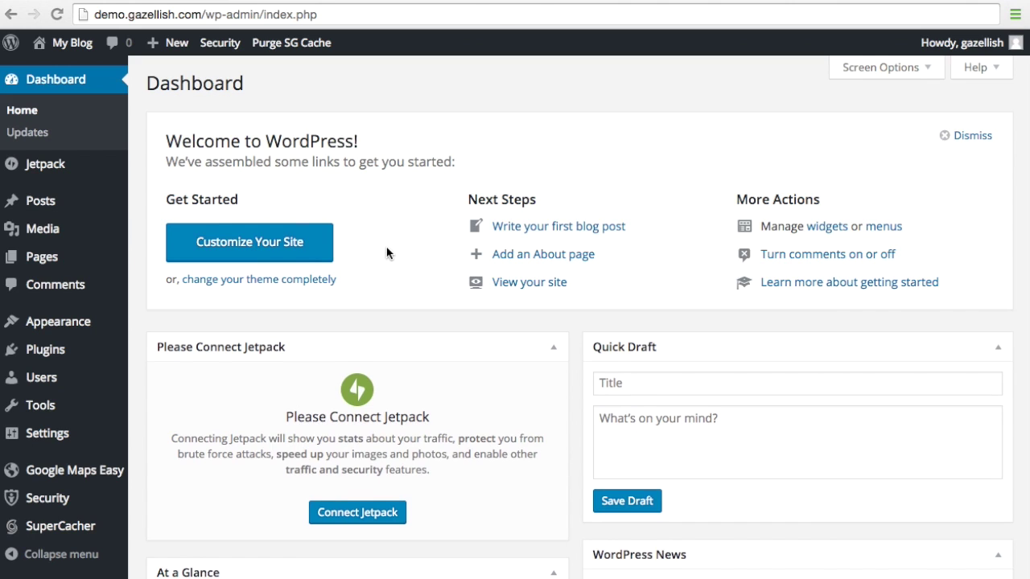
Step: Open the page for adding new plugins and search the plugin directory for "yoast seo"
scroll(387, 252, down, 1)
scroll(387, 252, up, 1)
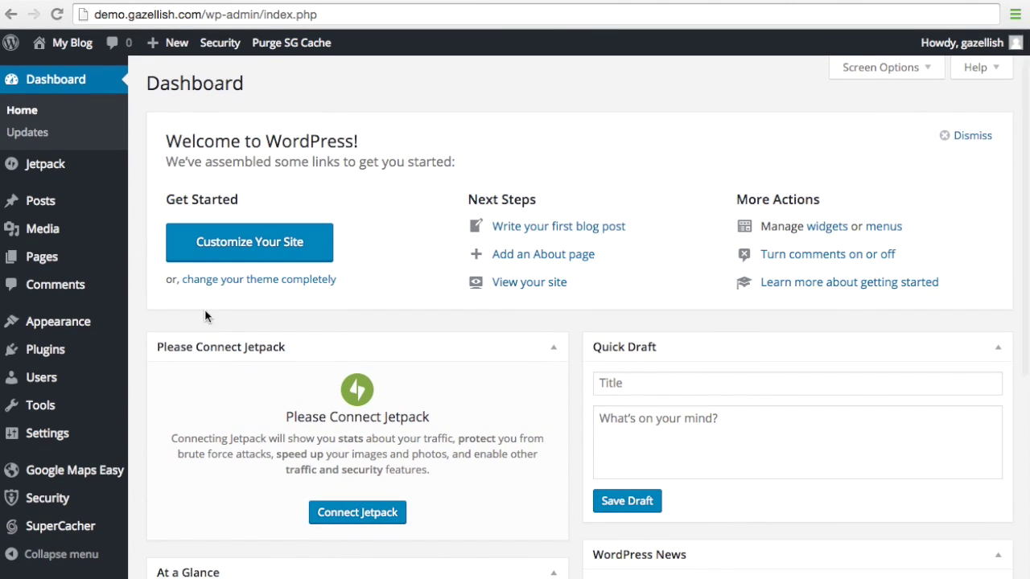
mouse_move(41, 350)
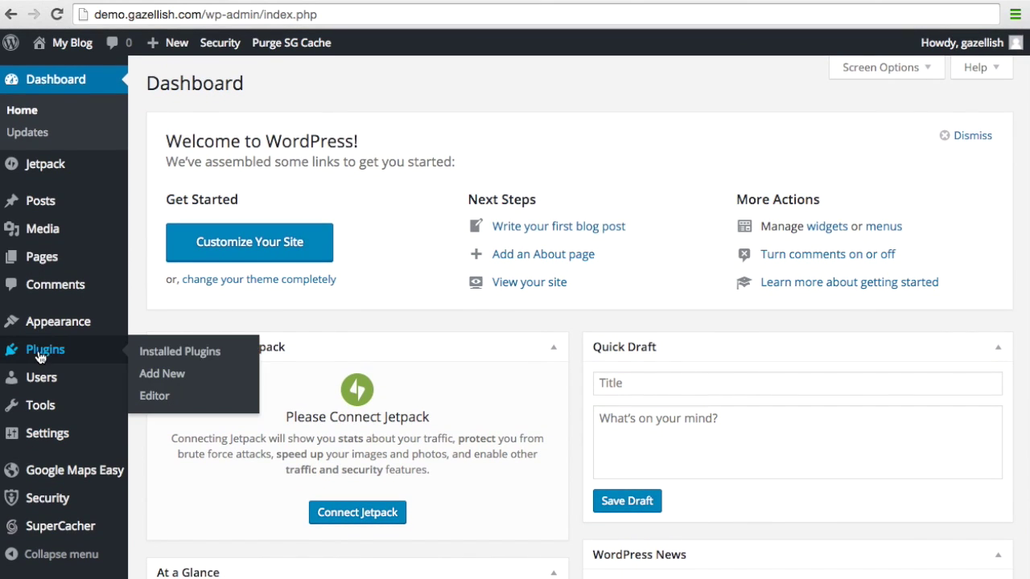
click(164, 374)
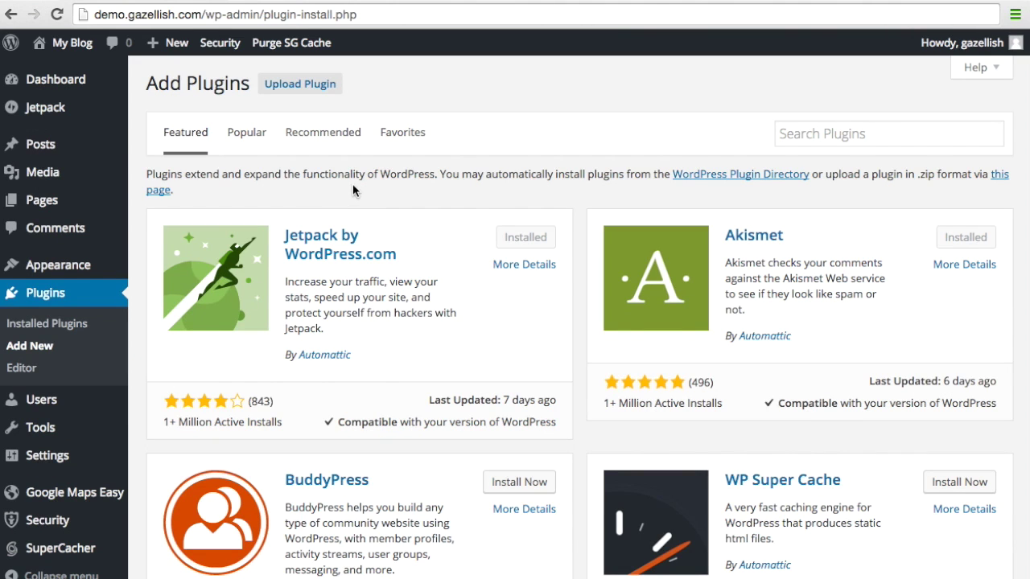
click(800, 133)
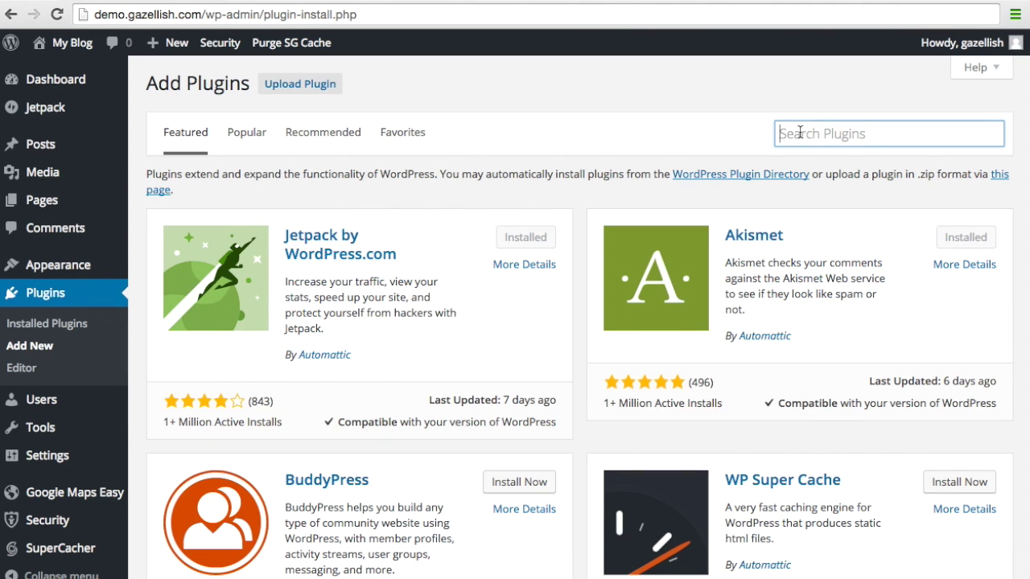
text(yoast seo)
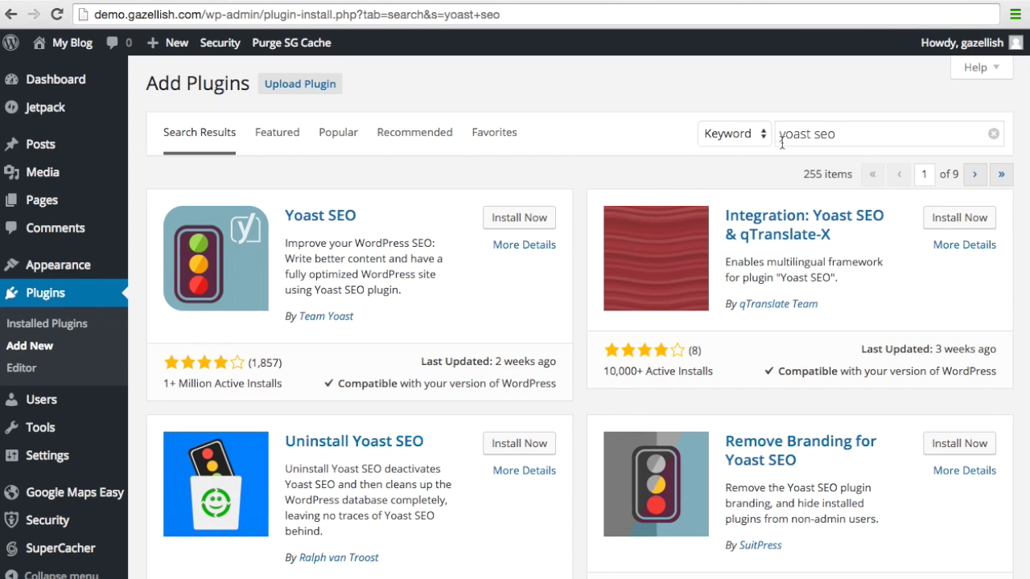
Step: Review the Yoast SEO plugin's description, then install and activate the plugin
click(515, 245)
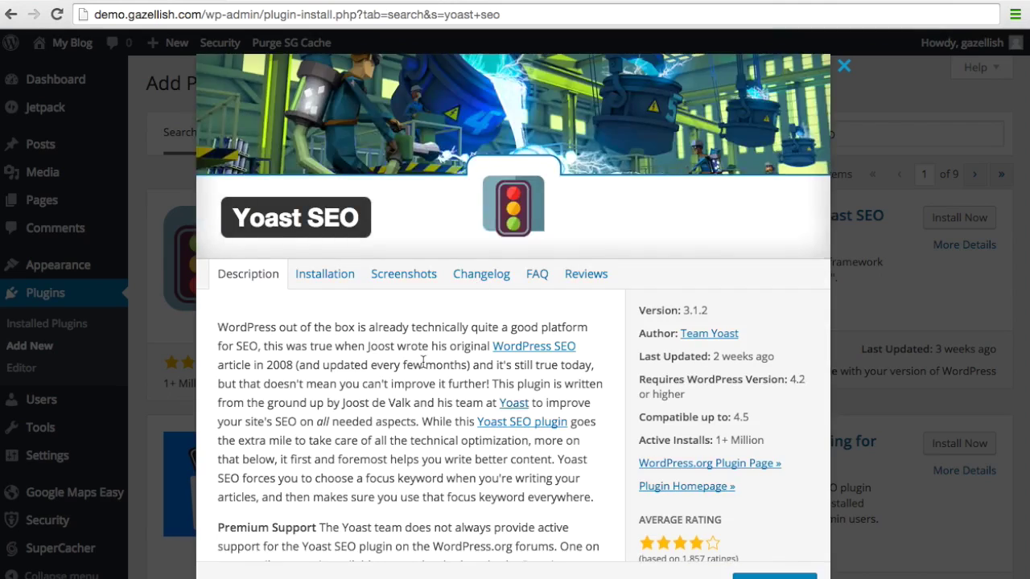
scroll(422, 362, down, 5)
scroll(423, 363, down, 7)
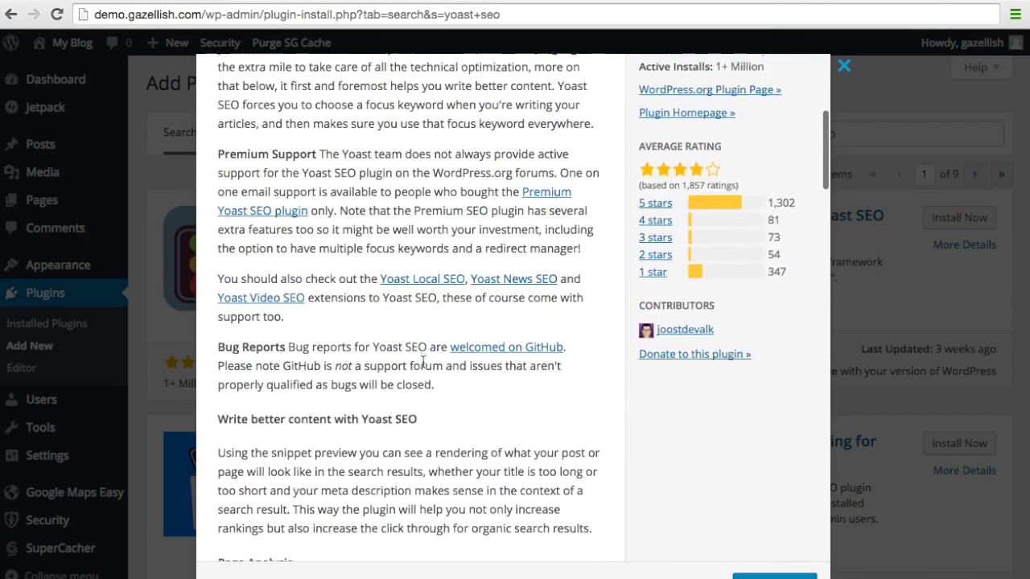
scroll(422, 366, down, 7)
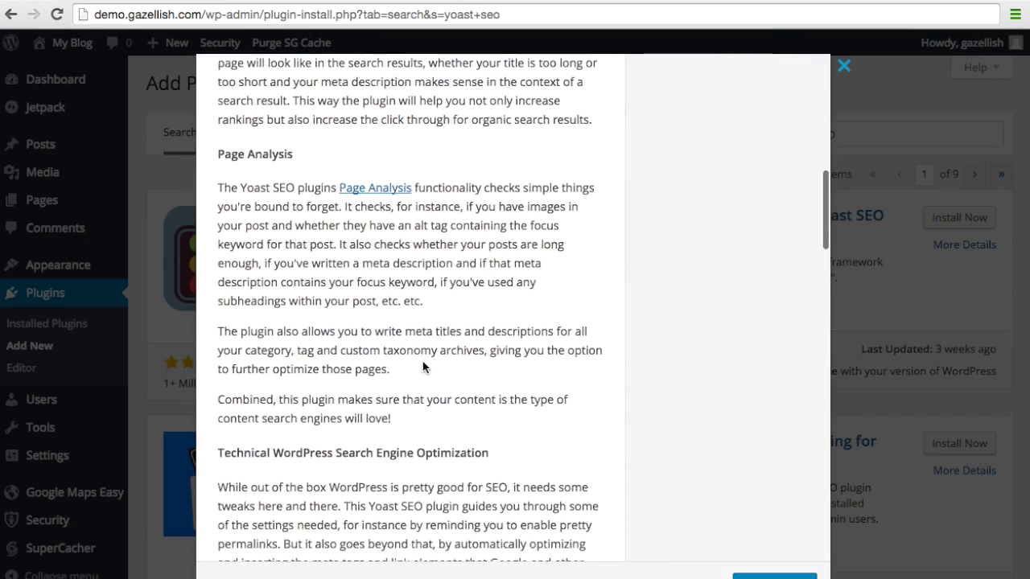
scroll(422, 362, down, 7)
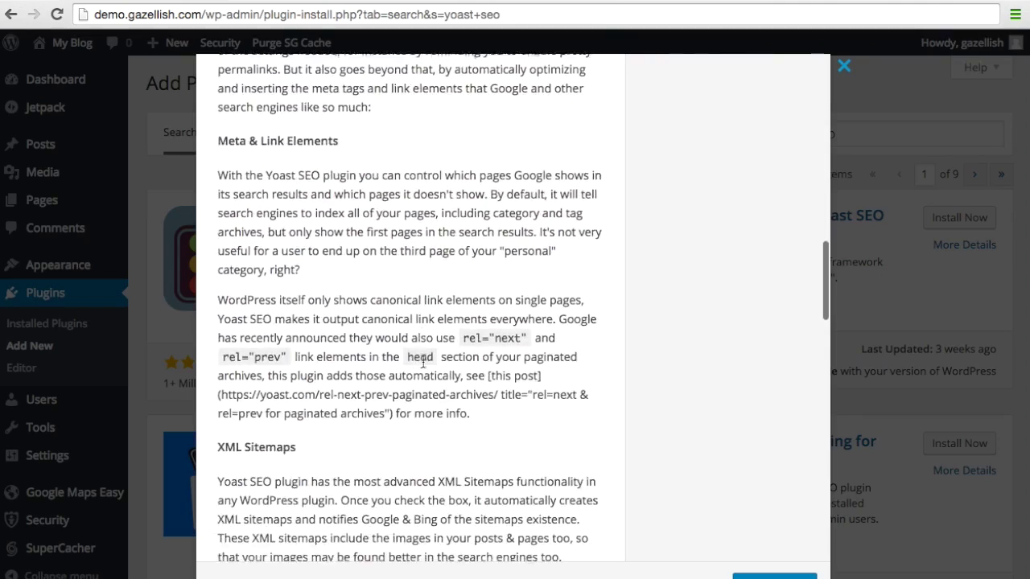
scroll(422, 363, down, 5)
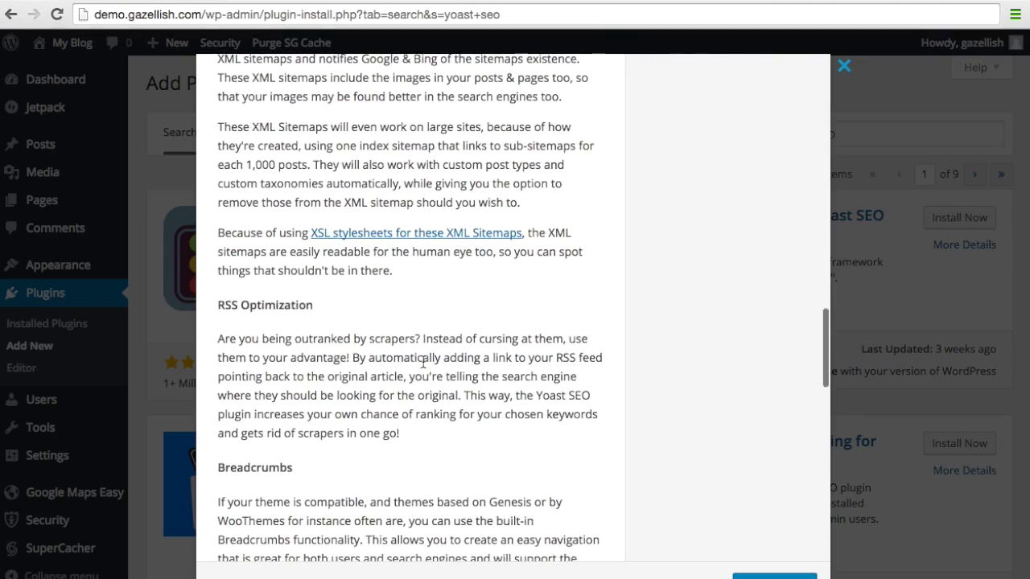
scroll(422, 363, up, 20)
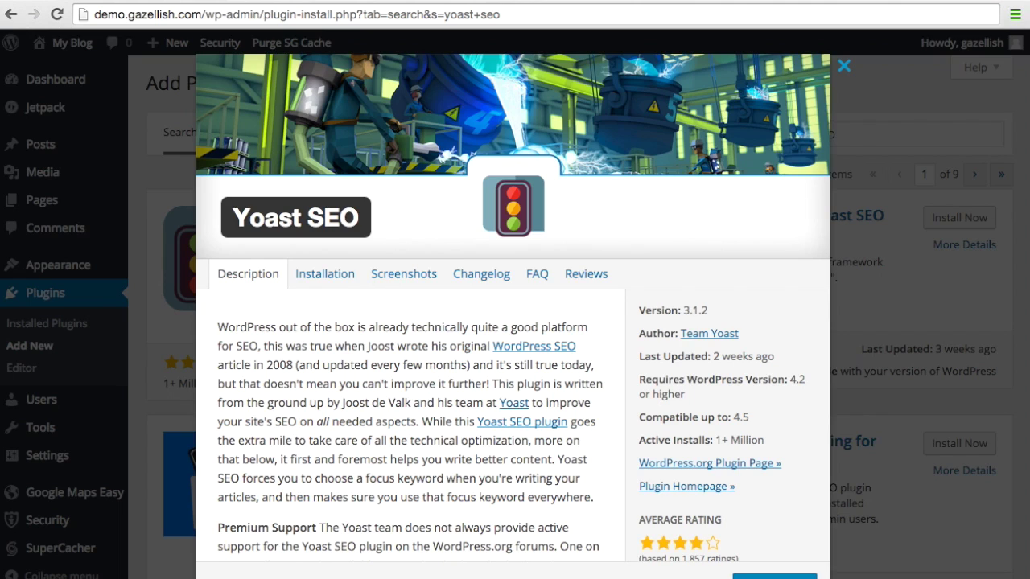
click(774, 573)
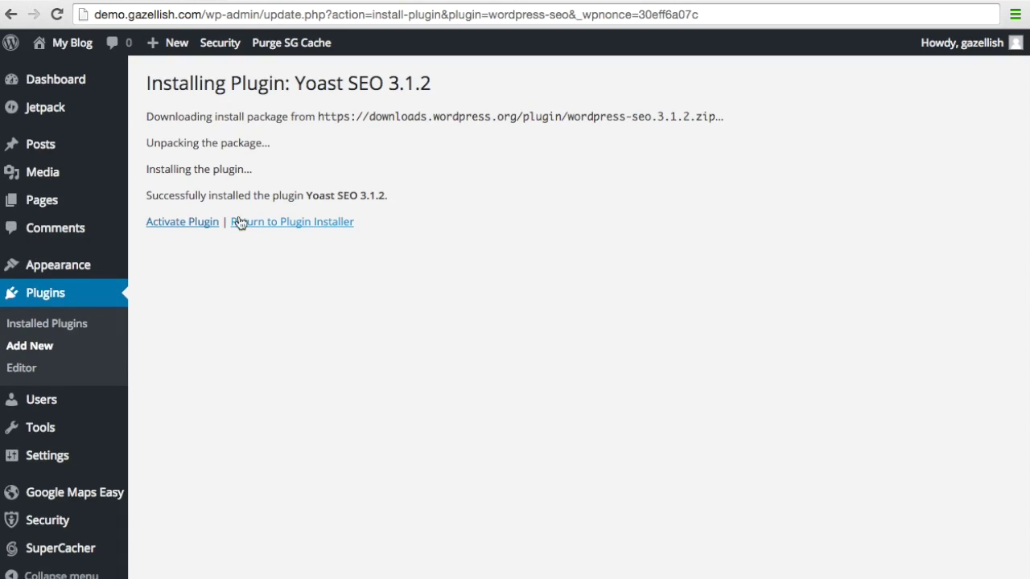
click(201, 225)
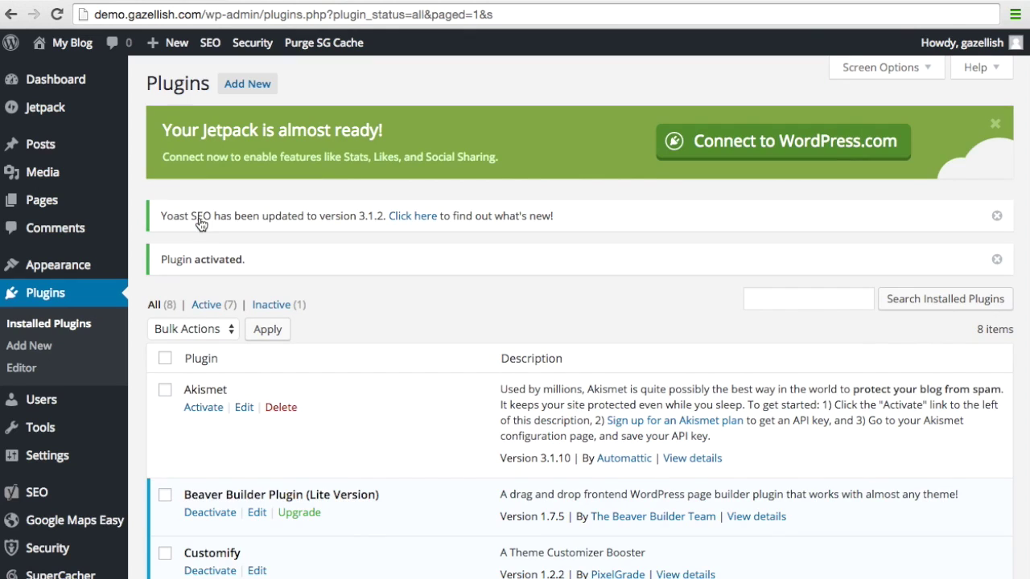
Step: Open the Yoast SEO Social settings and examine the account fields for the site's social profiles
mouse_move(43, 493)
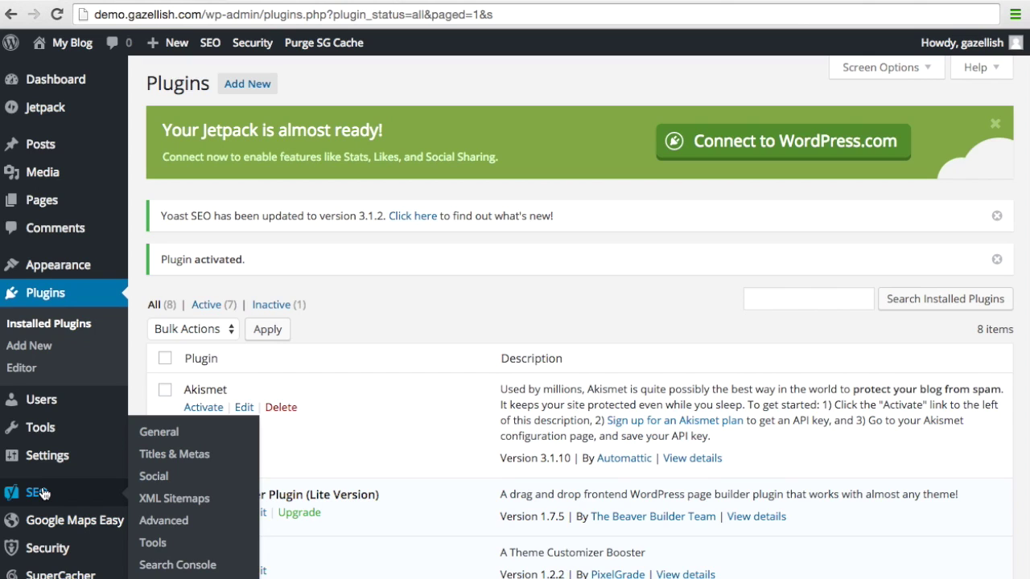
click(153, 477)
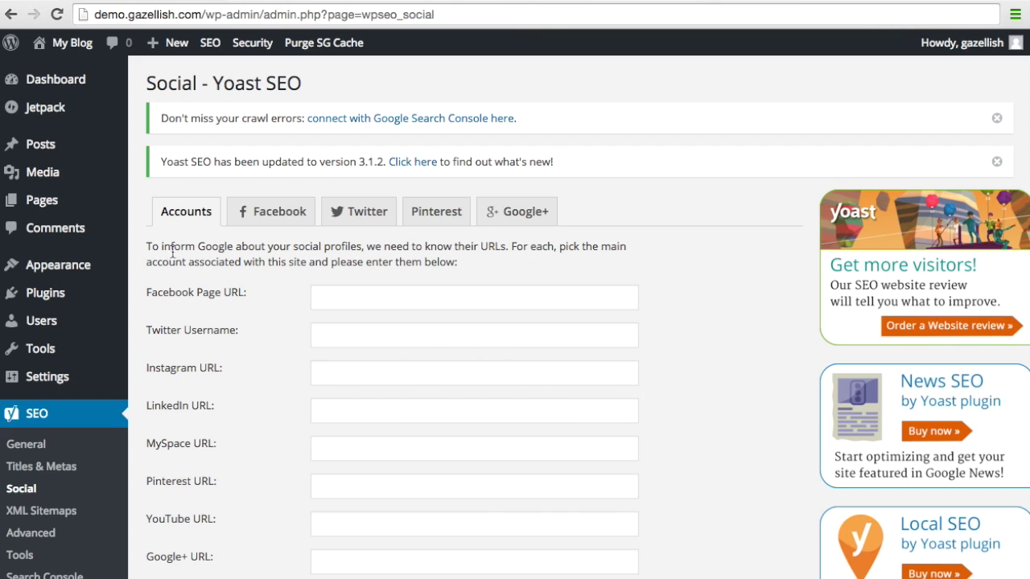
drag(161, 246, 361, 246)
click(283, 261)
click(331, 297)
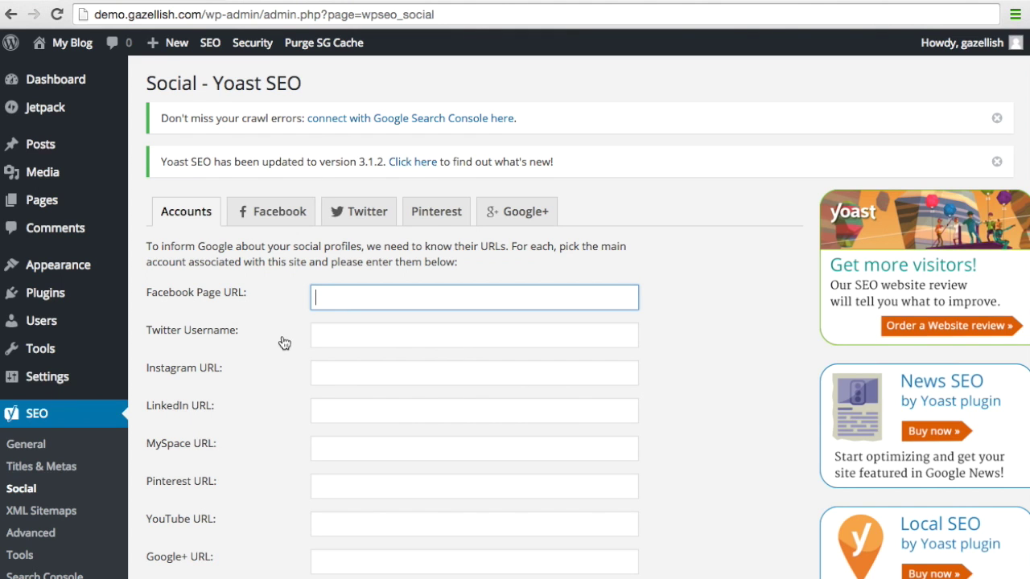
scroll(282, 342, down, 3)
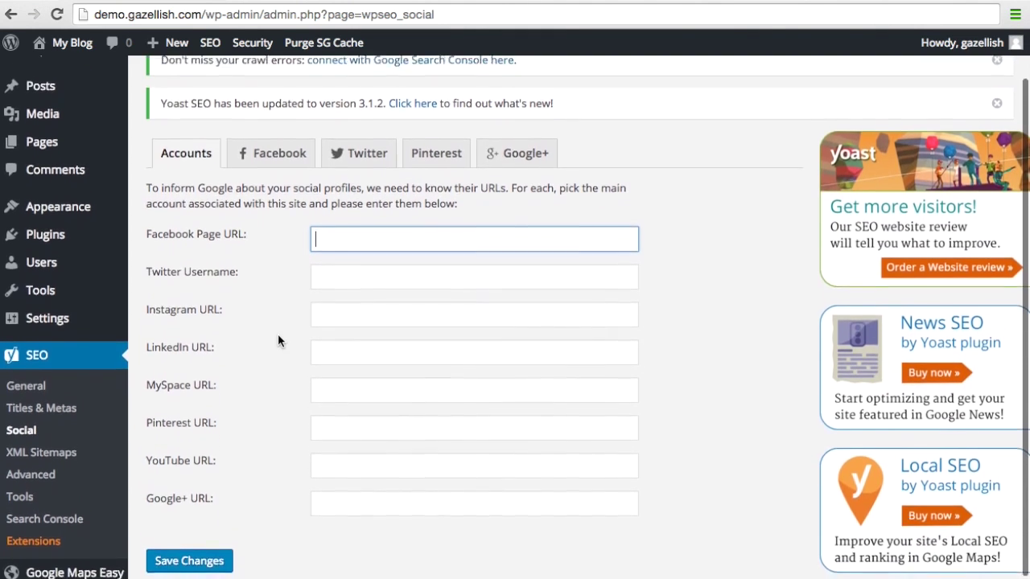
scroll(277, 341, up, 1)
Step: Examine the Facebook, Twitter, Pinterest and Google+ social settings, and return to the Accounts settings
click(276, 173)
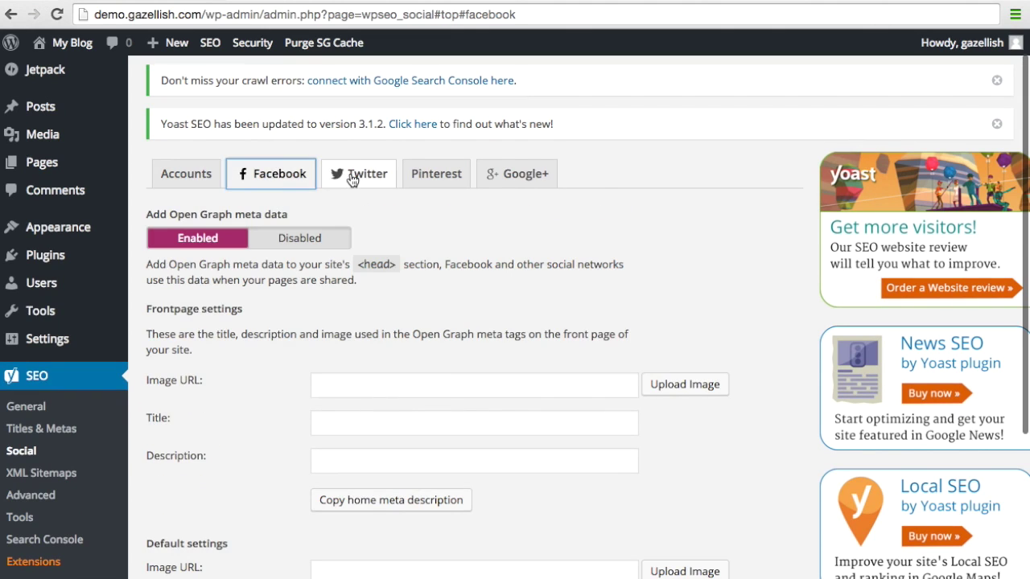
click(351, 178)
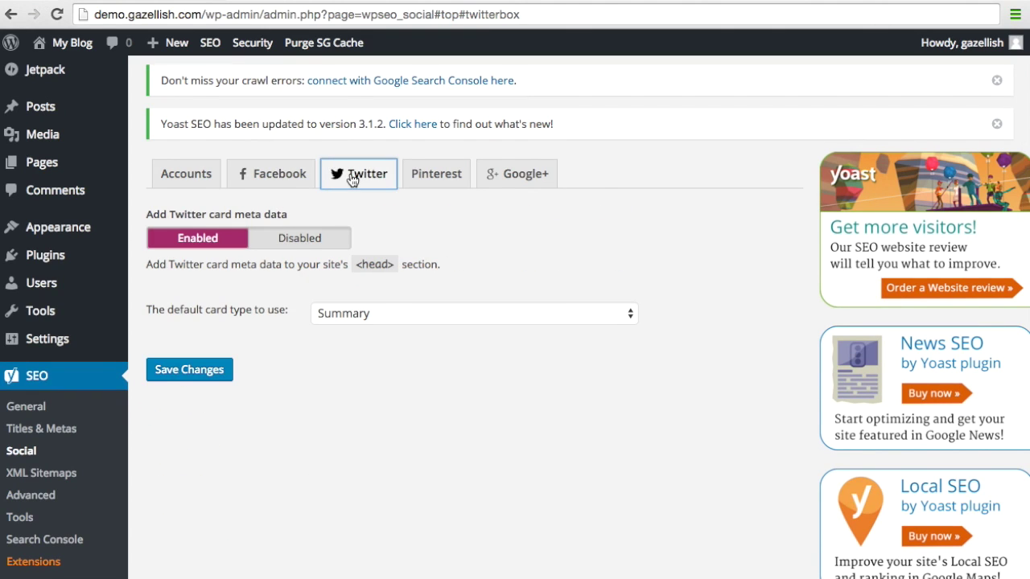
click(435, 174)
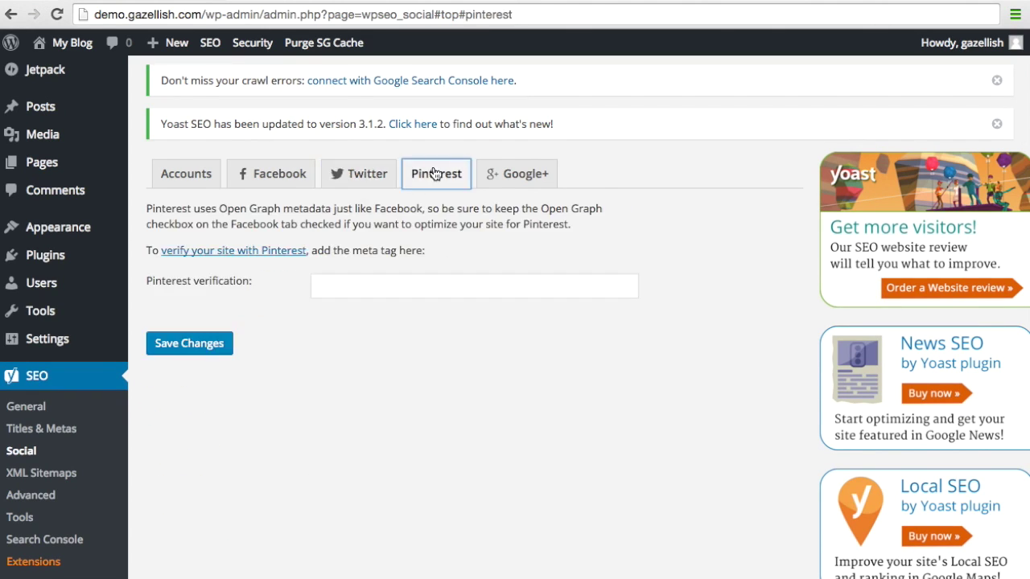
click(507, 178)
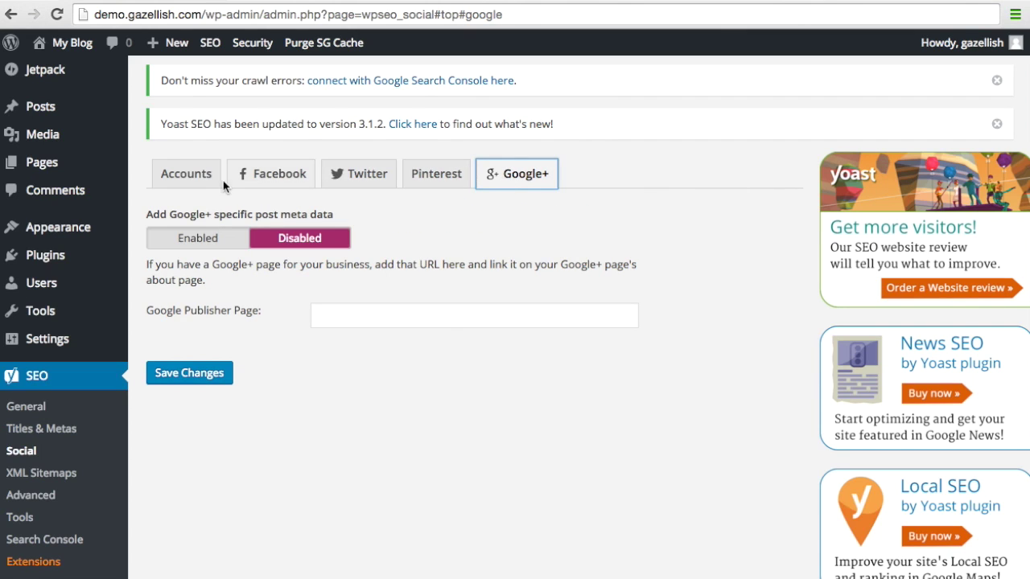
click(194, 185)
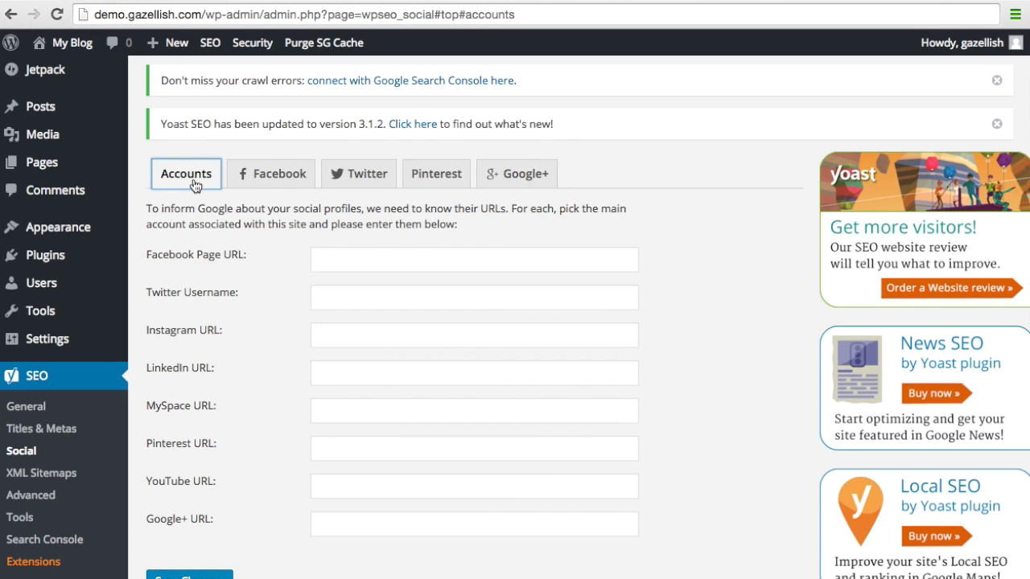
scroll(219, 267, up, 1)
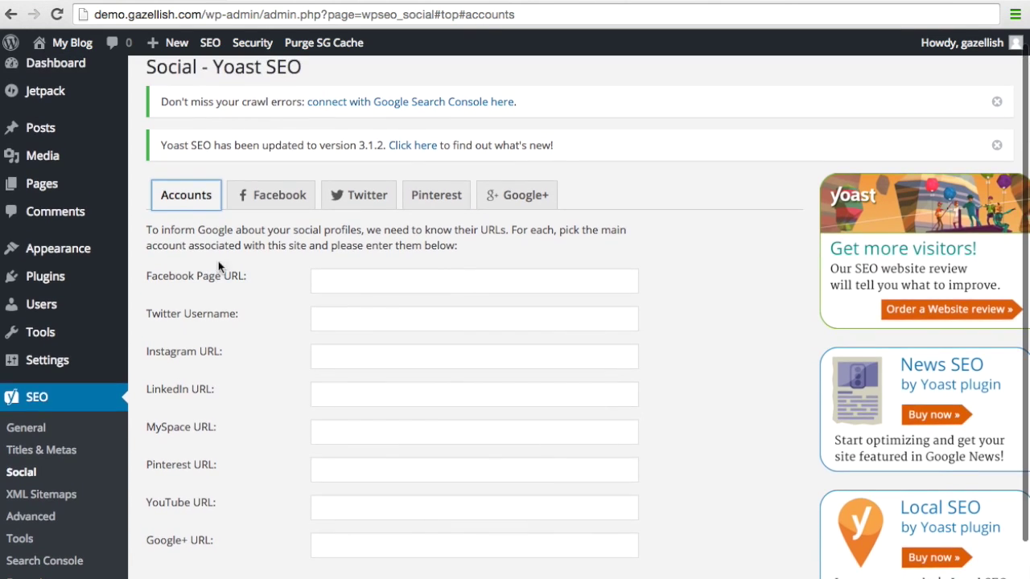
Step: Open the About Us page for editing and bring up its Yoast SEO section
click(50, 184)
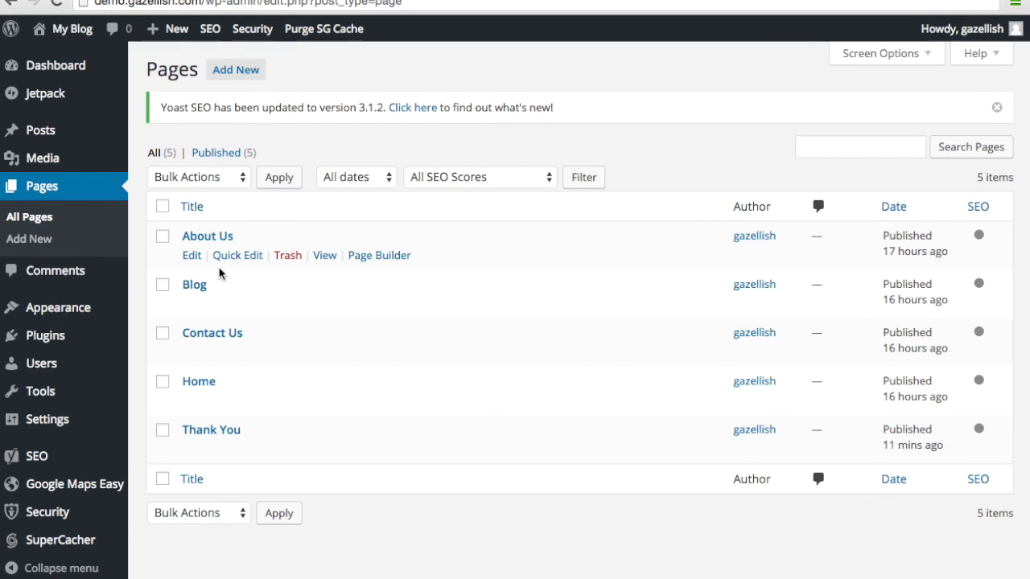
click(193, 256)
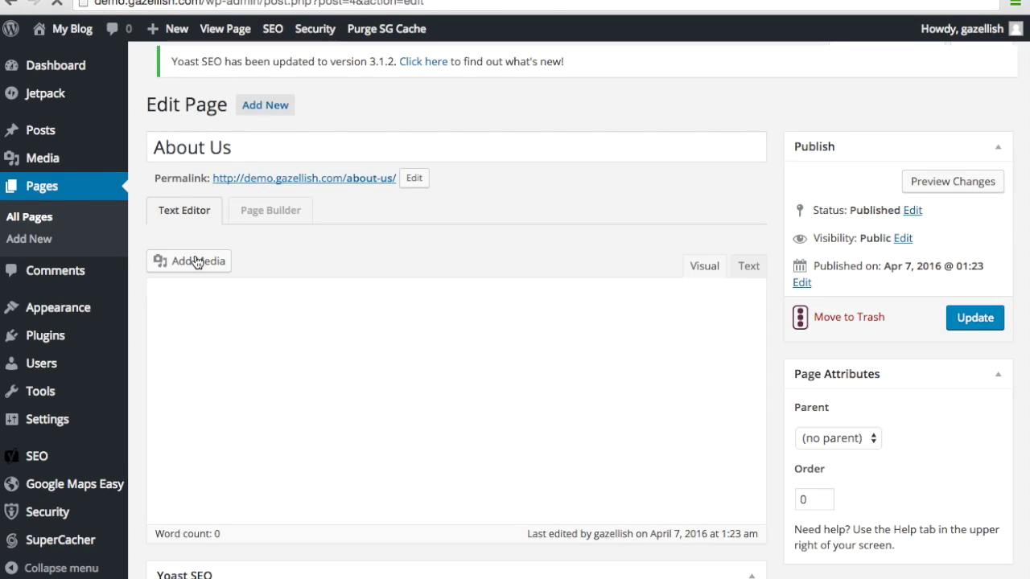
scroll(268, 274, down, 5)
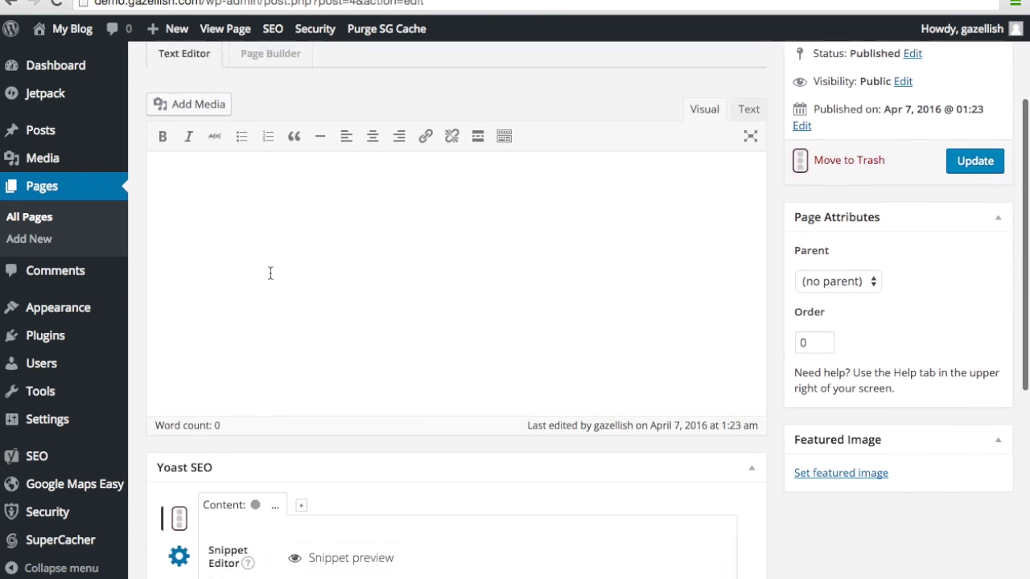
scroll(271, 275, down, 2)
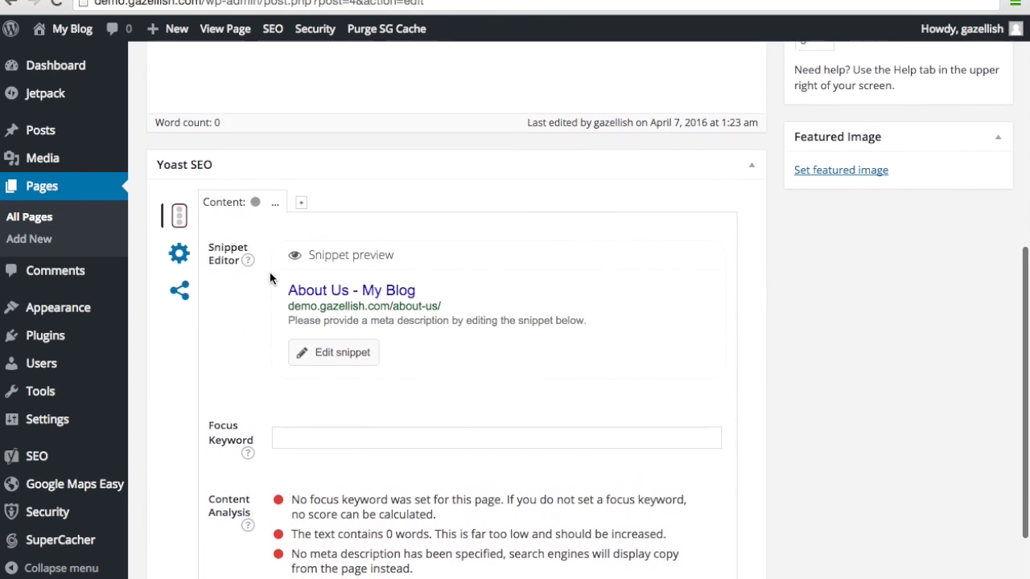
scroll(270, 279, down, 1)
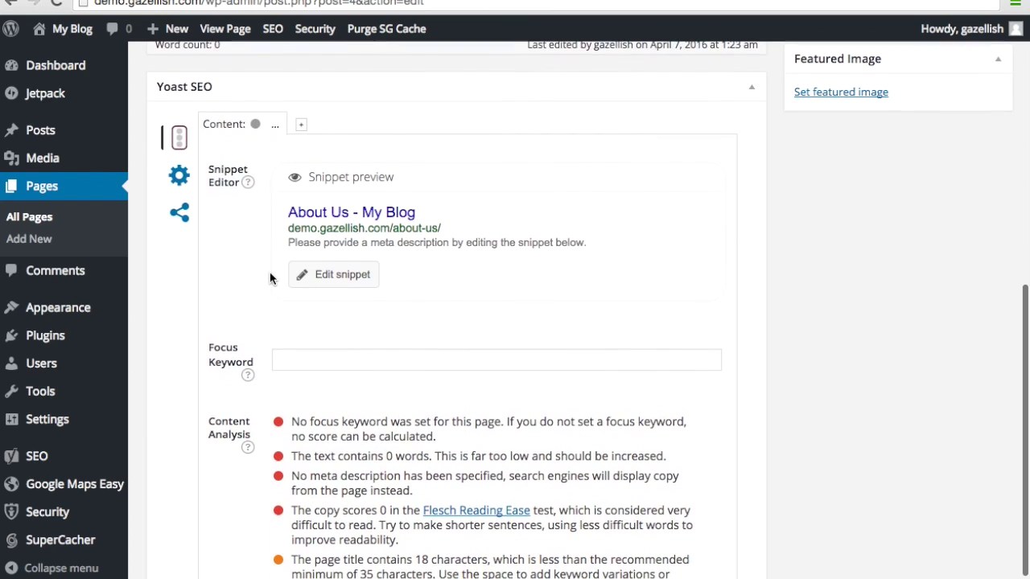
Step: Set the About Us page's focus keyword to "Sample keyword" and review the content analysis
click(294, 355)
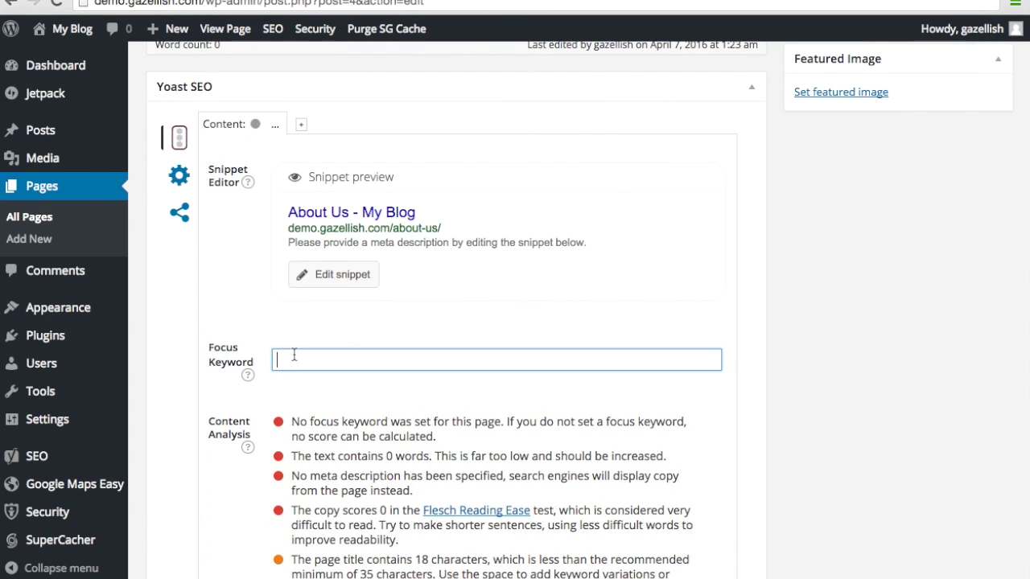
text(Sample keyword)
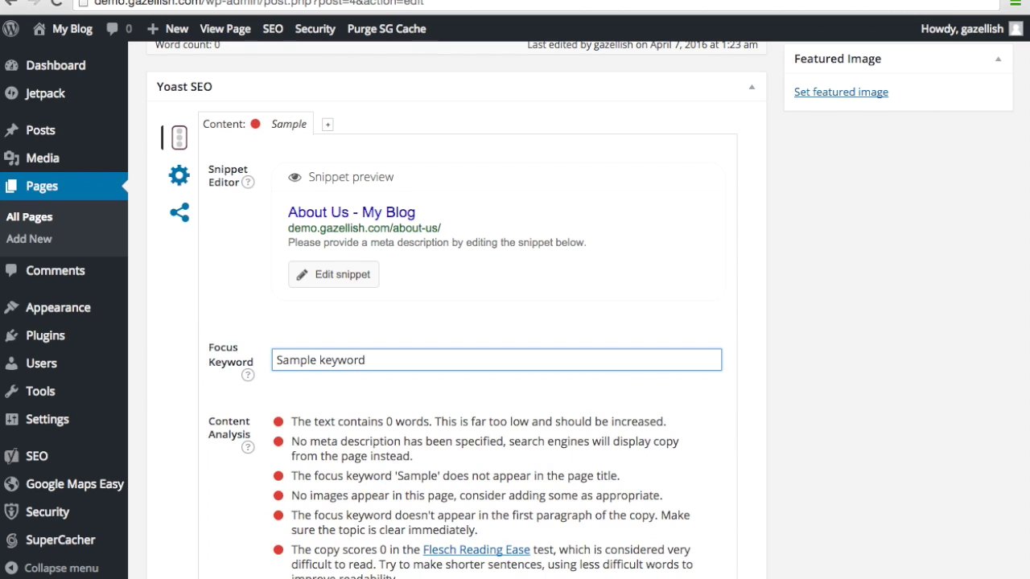
click(322, 398)
scroll(384, 433, down, 3)
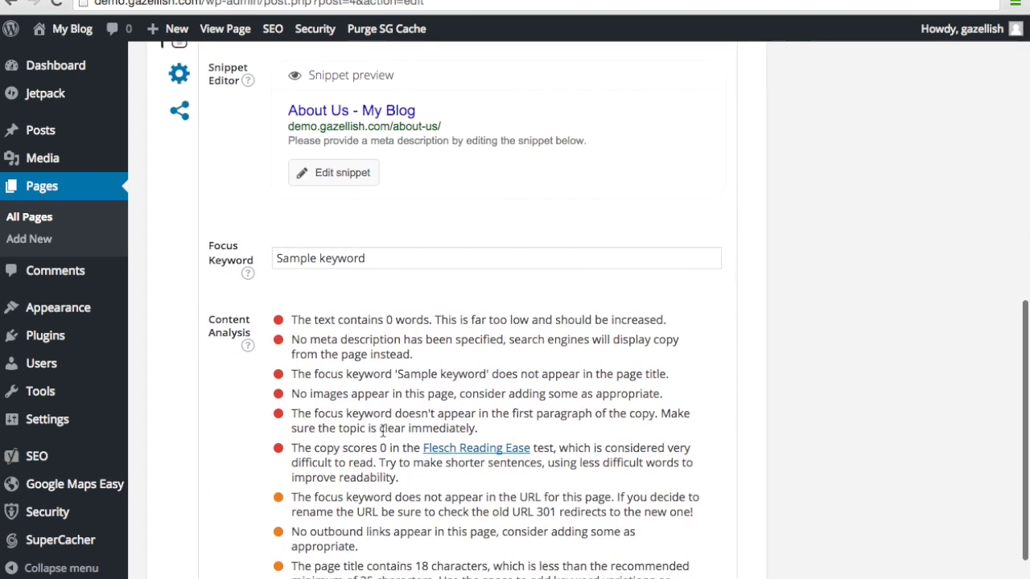
scroll(383, 432, down, 2)
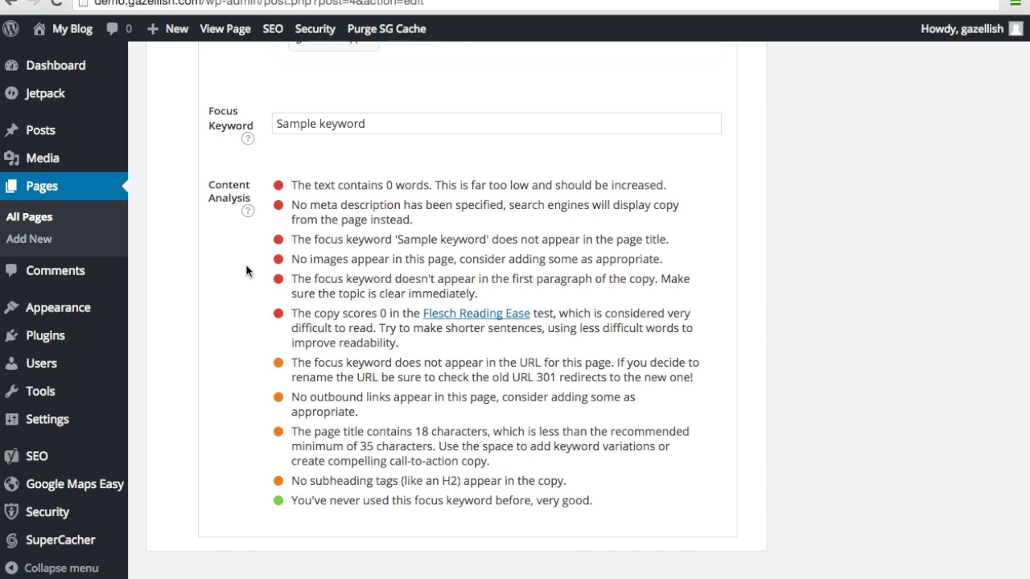
Step: Open the snippet editor of the About Us page to show its SEO title, slug and meta description fields
scroll(246, 271, up, 4)
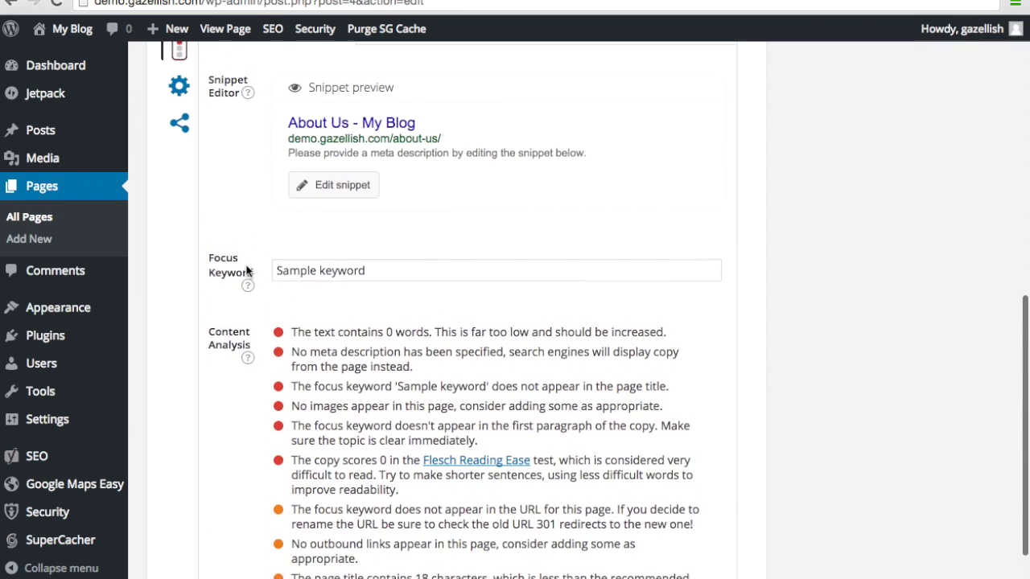
click(327, 197)
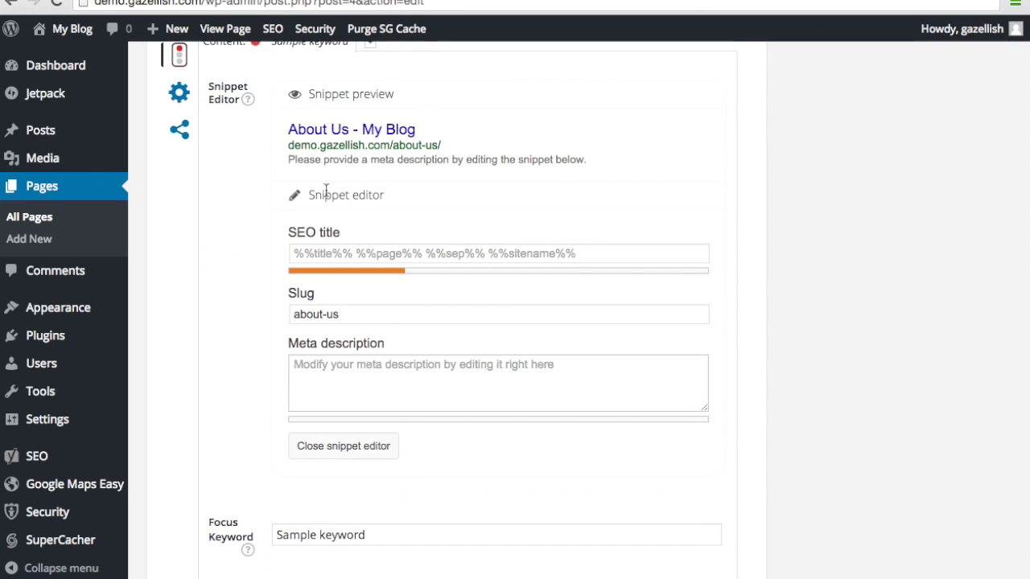
scroll(260, 230, down, 2)
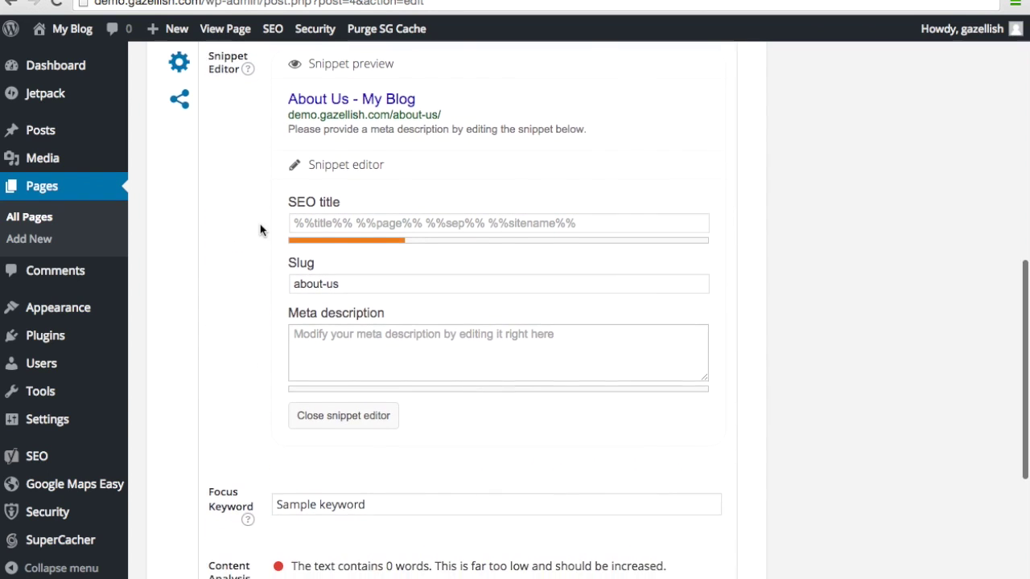
Step: Set the About Us page's SEO title to "About Page" in the snippet editor
click(317, 207)
click(322, 267)
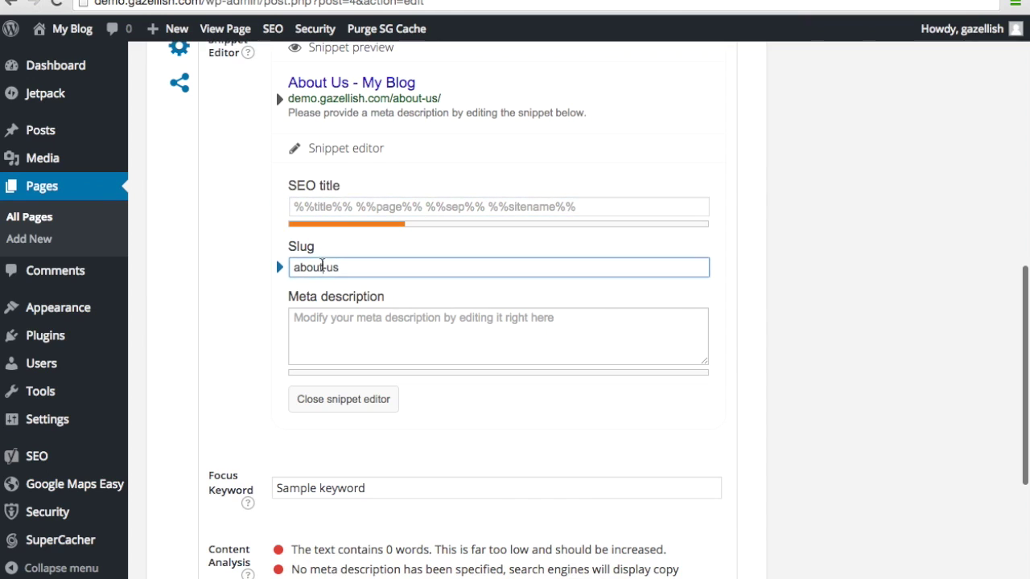
click(319, 322)
click(338, 206)
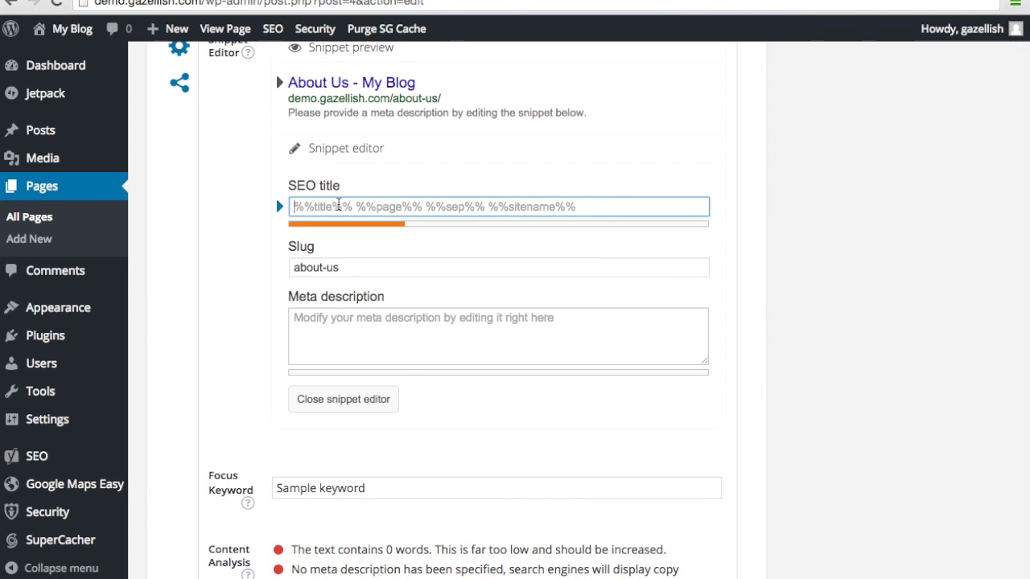
text(About Page)
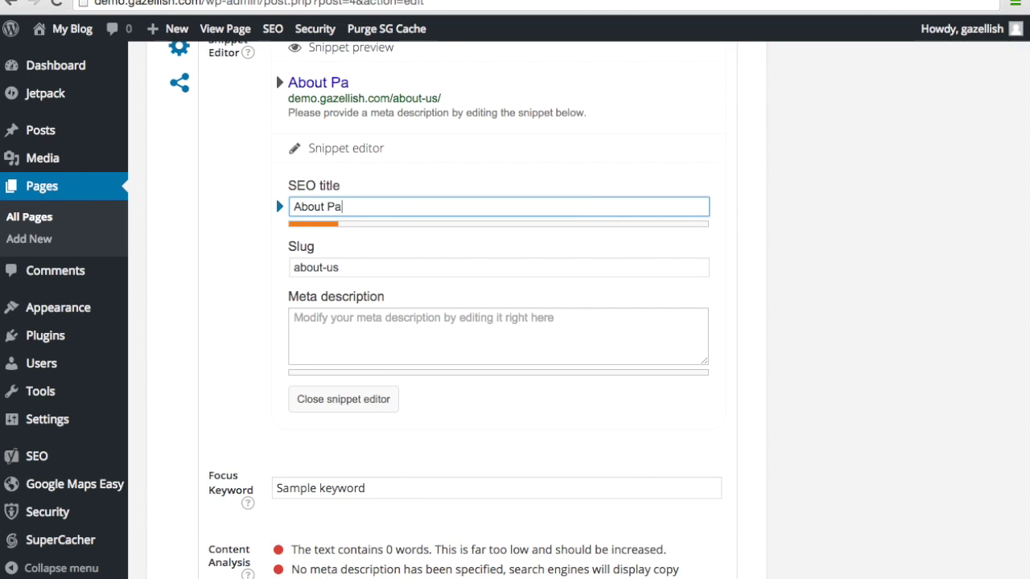
Step: Enter "Sample keyword..." as the About Us page's meta description
click(372, 317)
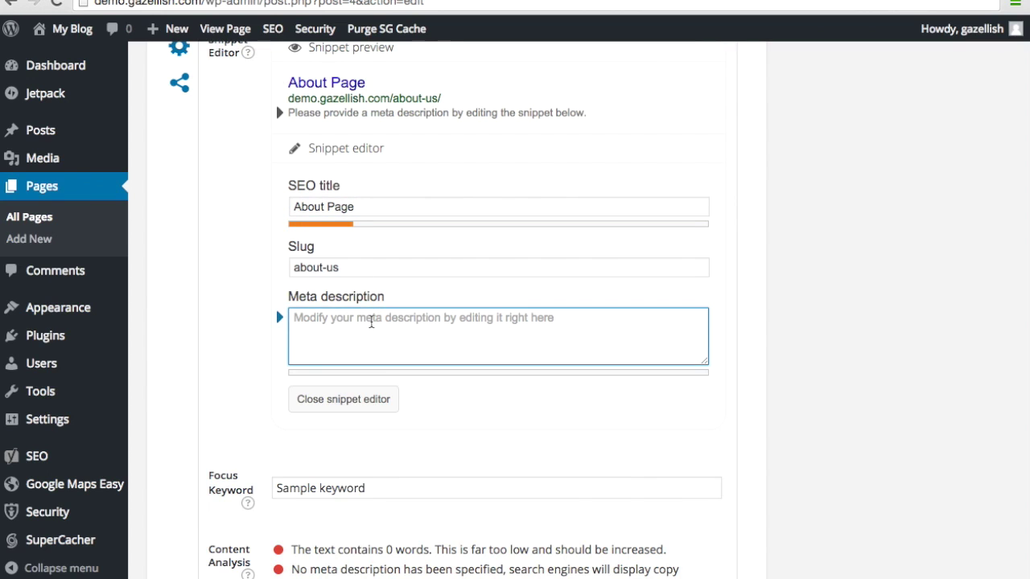
text(Sample keyword)
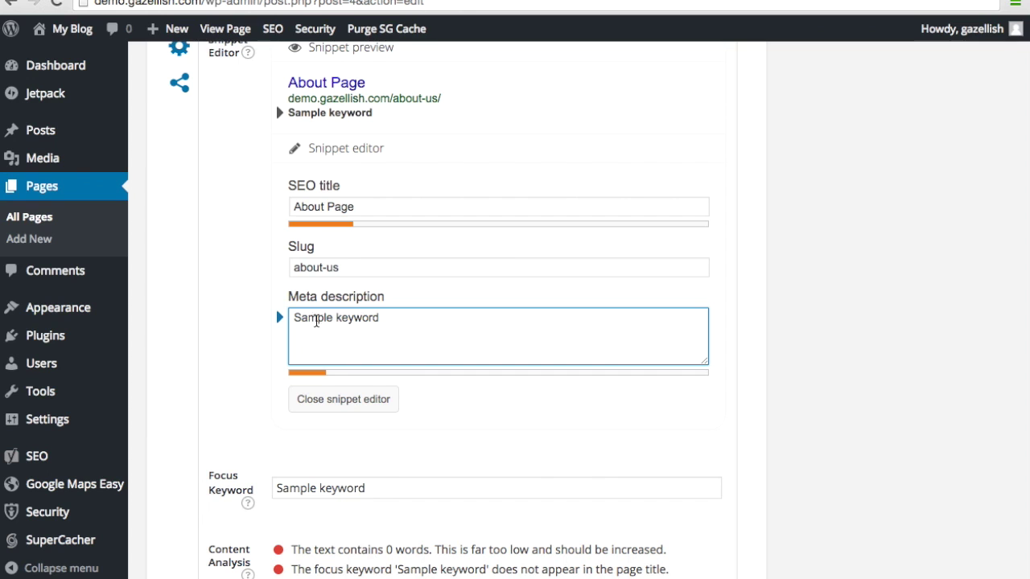
scroll(213, 286, down, 3)
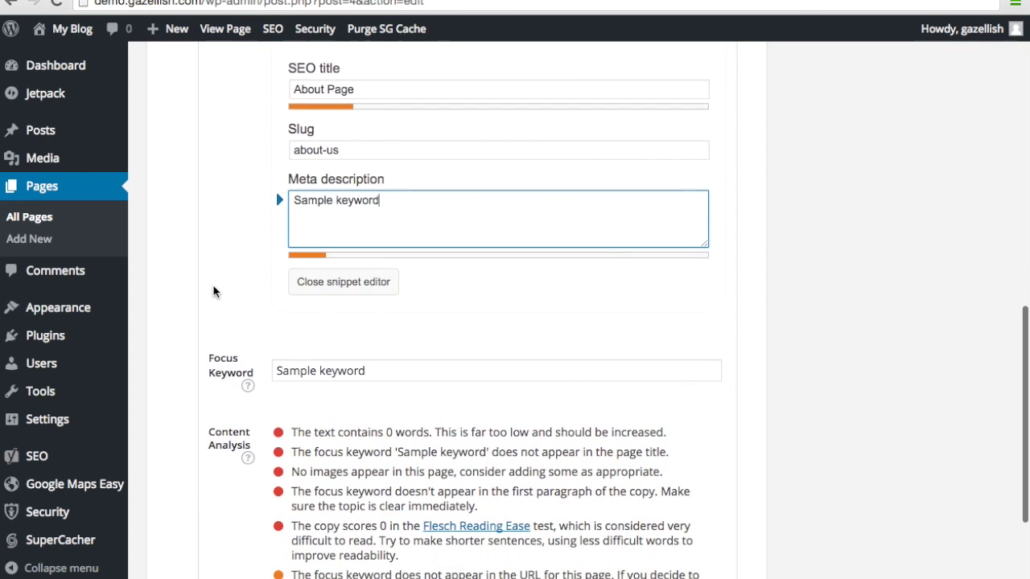
scroll(213, 286, up, 5)
scroll(213, 287, up, 3)
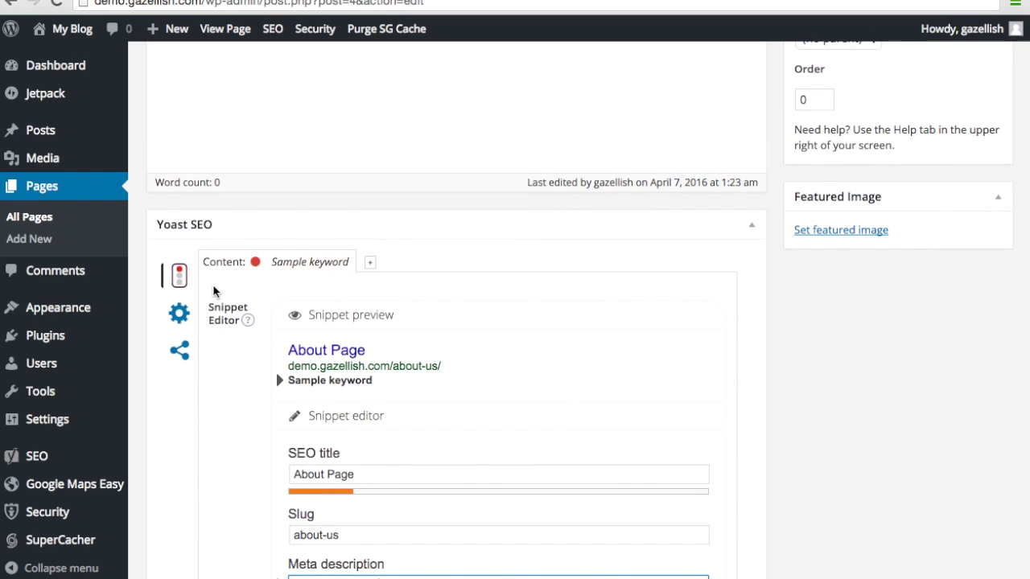
scroll(219, 314, down, 5)
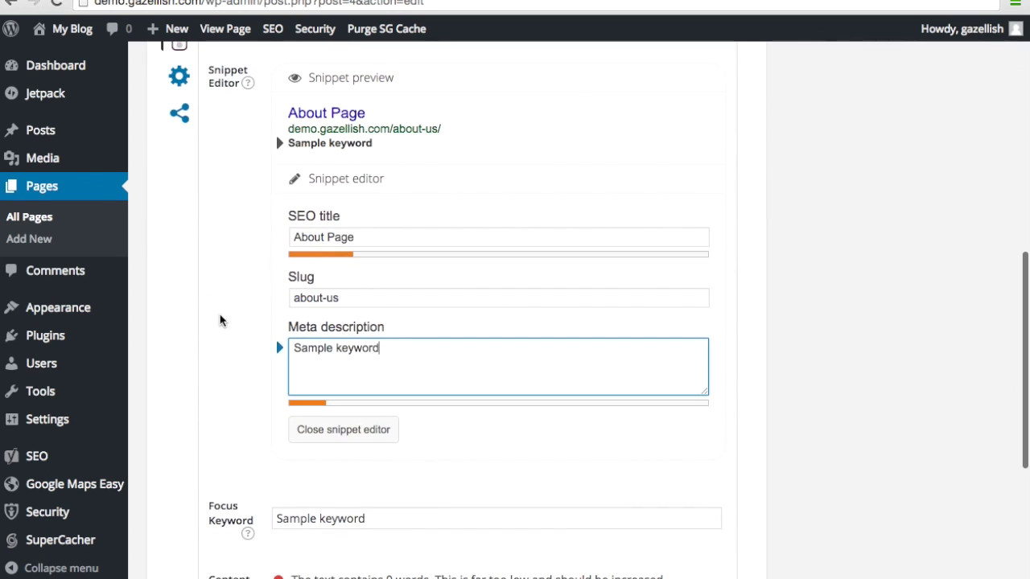
text(...)
Step: Examine the Facebook and Twitter sharing fields in the About Us page's Yoast SEO section
scroll(205, 280, up, 4)
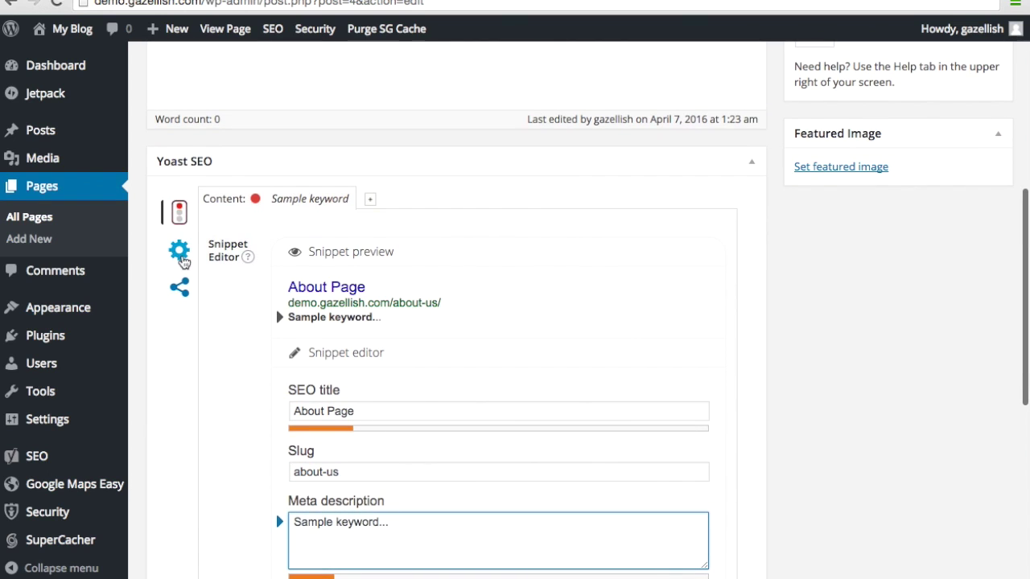
click(179, 287)
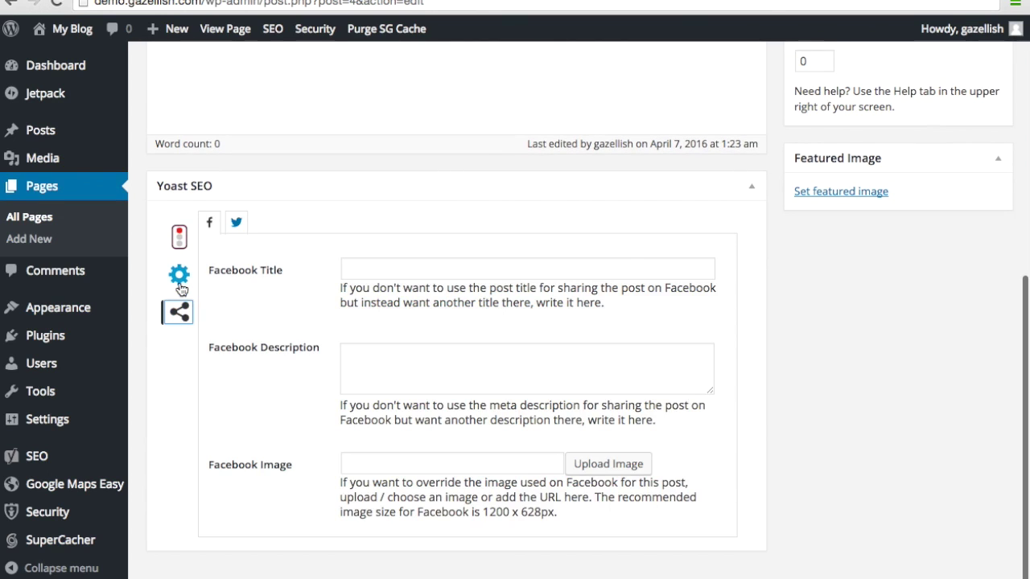
scroll(270, 289, up, 1)
click(235, 223)
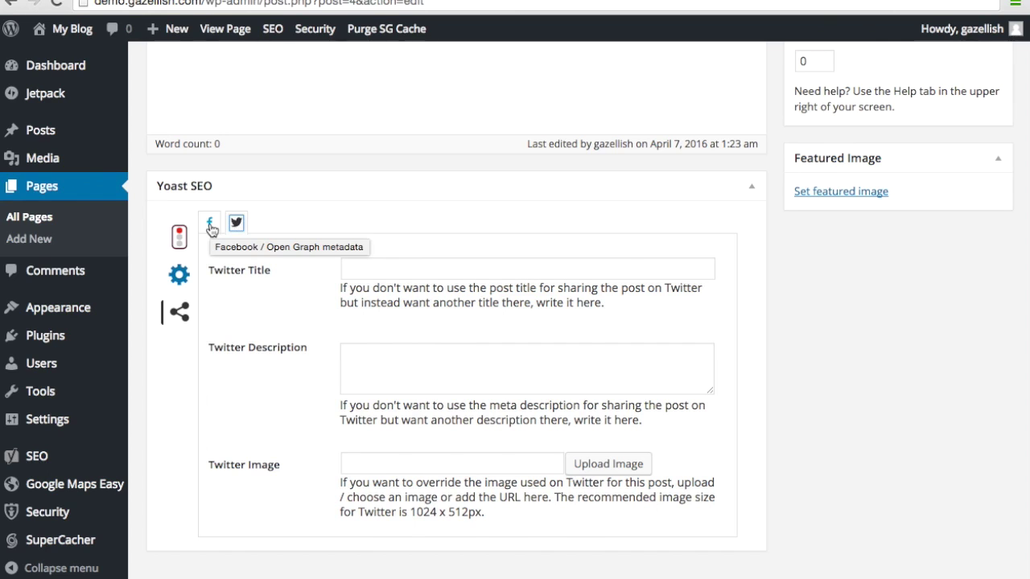
click(210, 227)
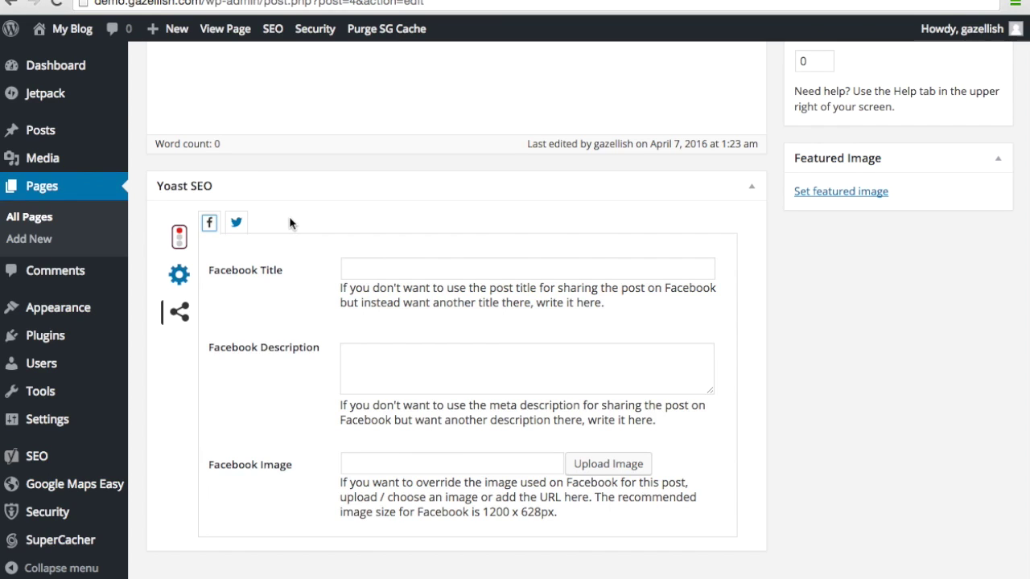
scroll(290, 222, down, 2)
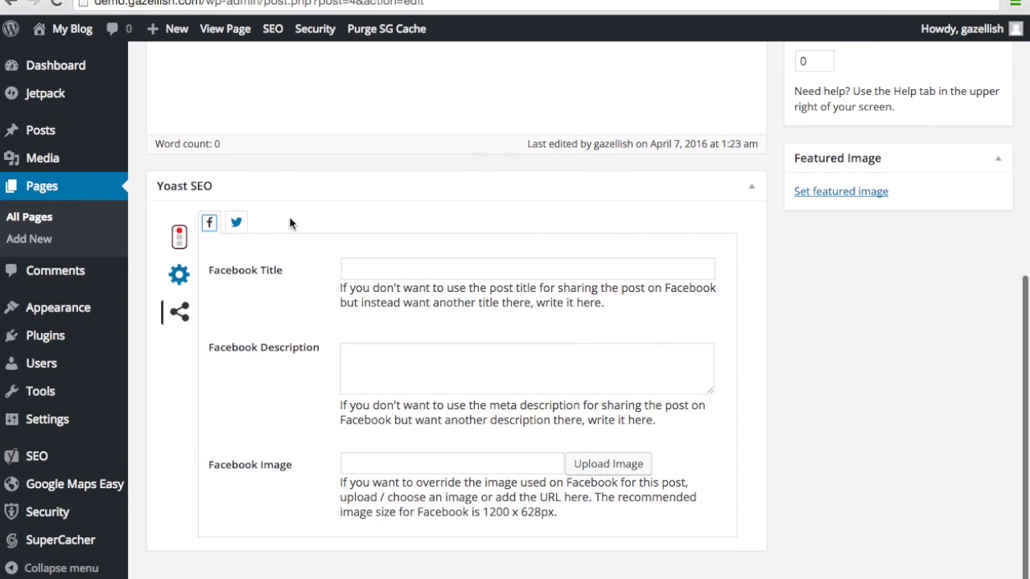
scroll(290, 222, down, 2)
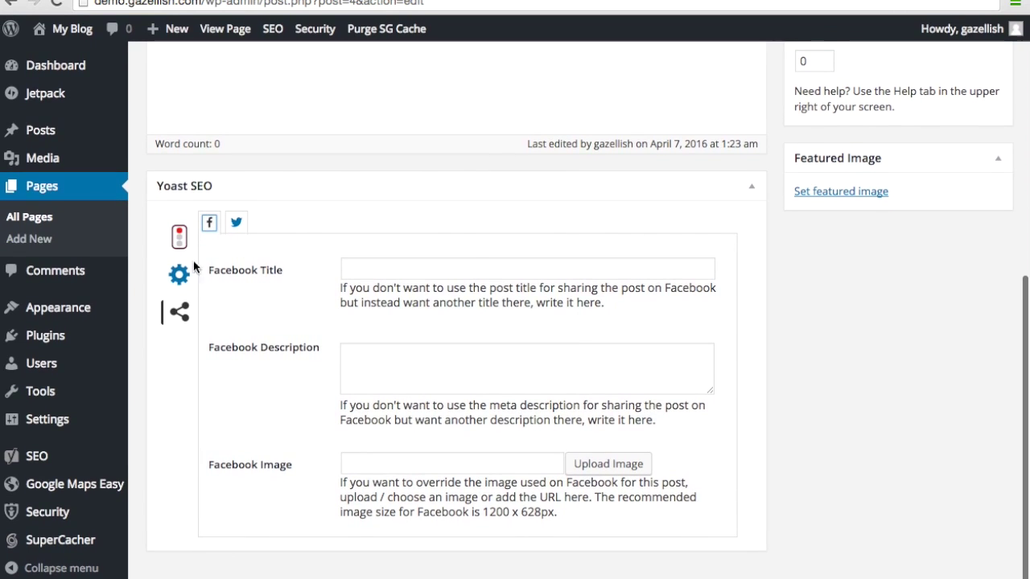
Step: Replace the meta description with "This is the About page, which includes (sample keyword), etc..." and review the content analysis
click(179, 237)
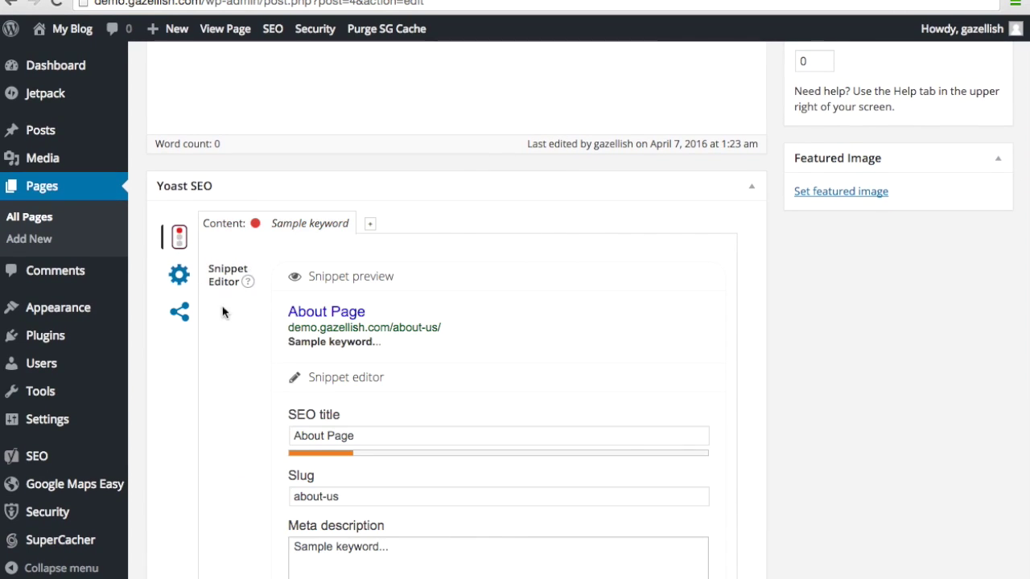
scroll(211, 347, down, 2)
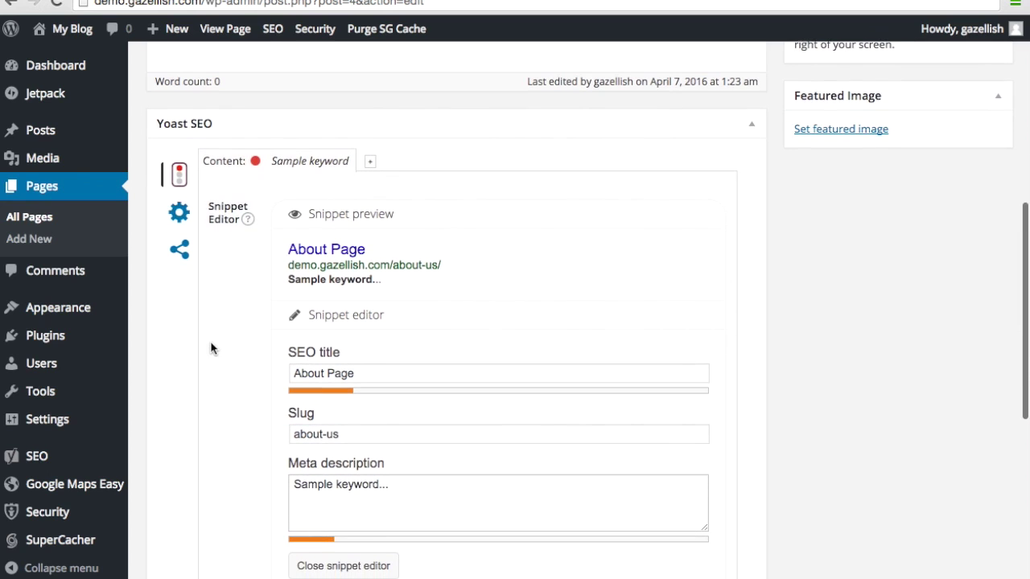
scroll(212, 347, down, 1)
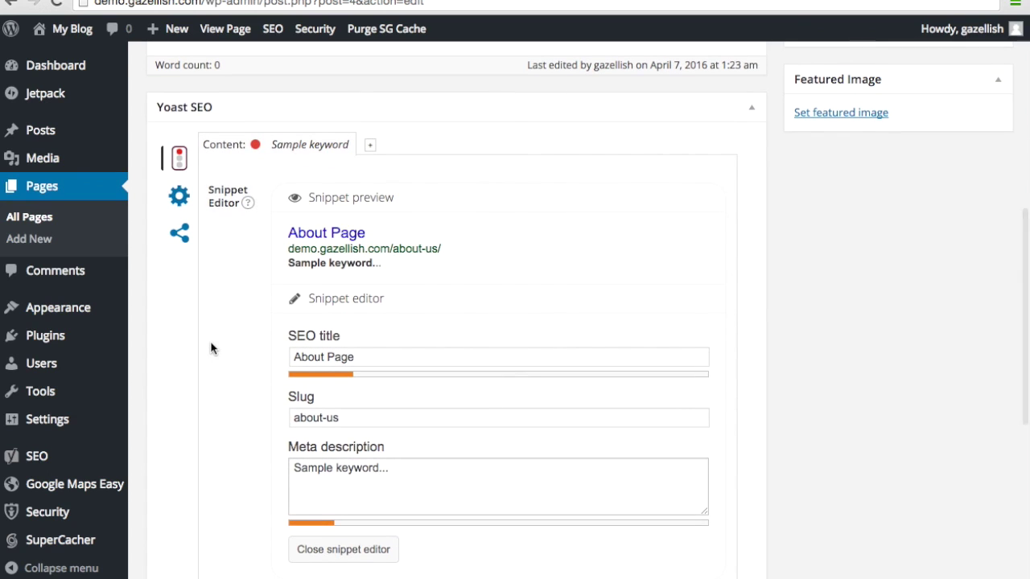
click(356, 468)
triple_click(356, 468)
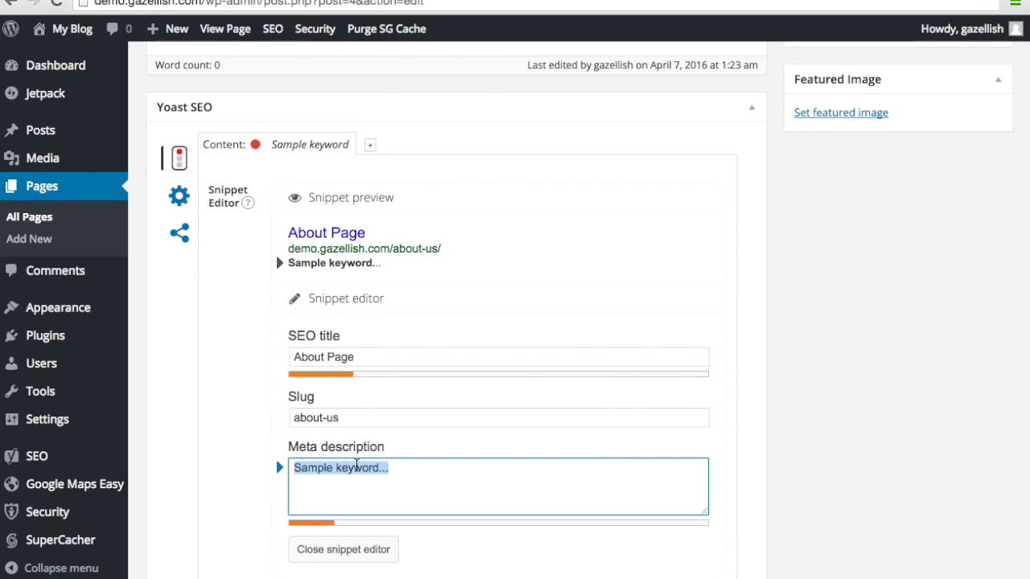
text(This is the About page, which includ)
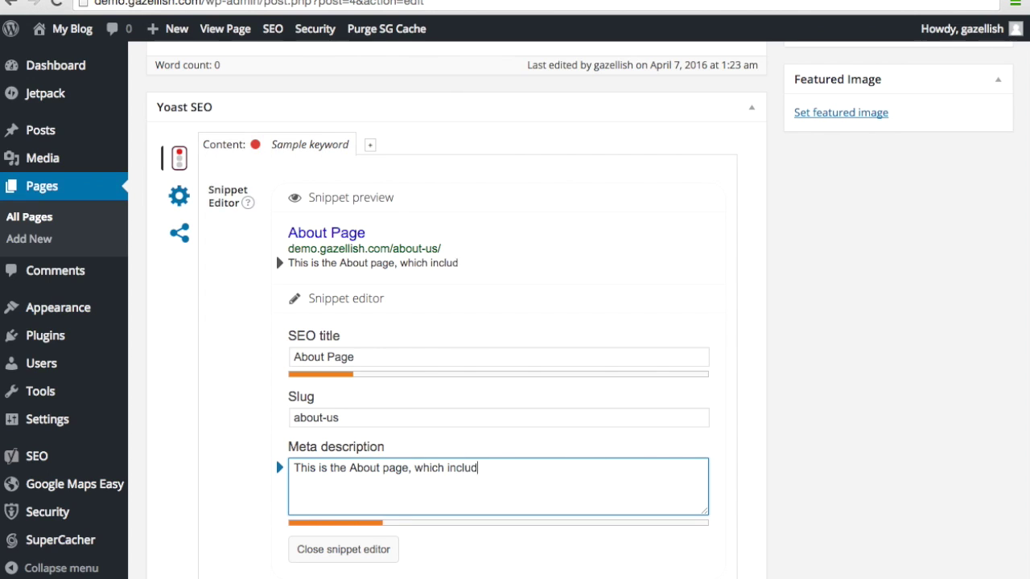
text(es (sample)
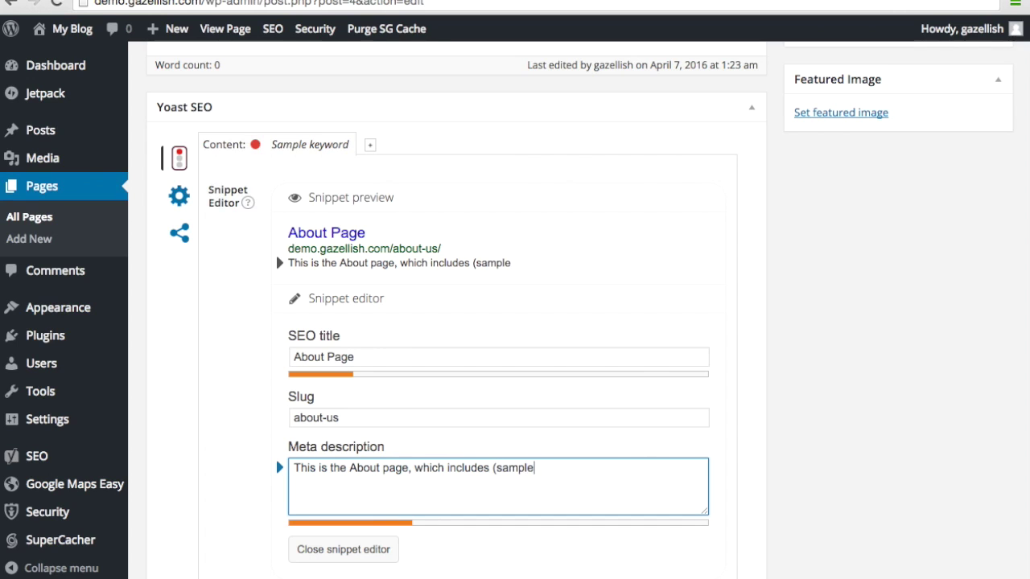
text( keyword))
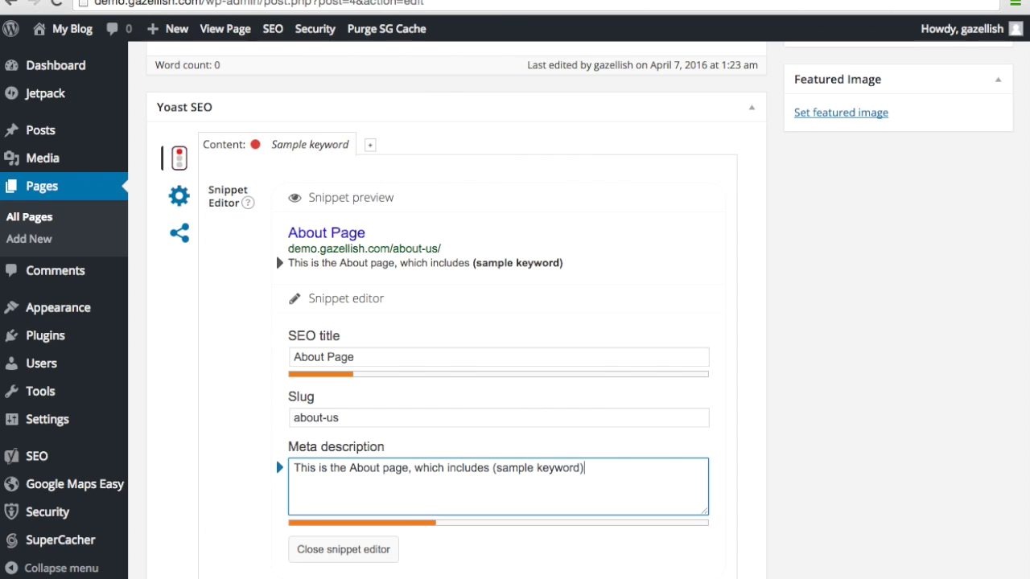
text(, etc...)
click(181, 430)
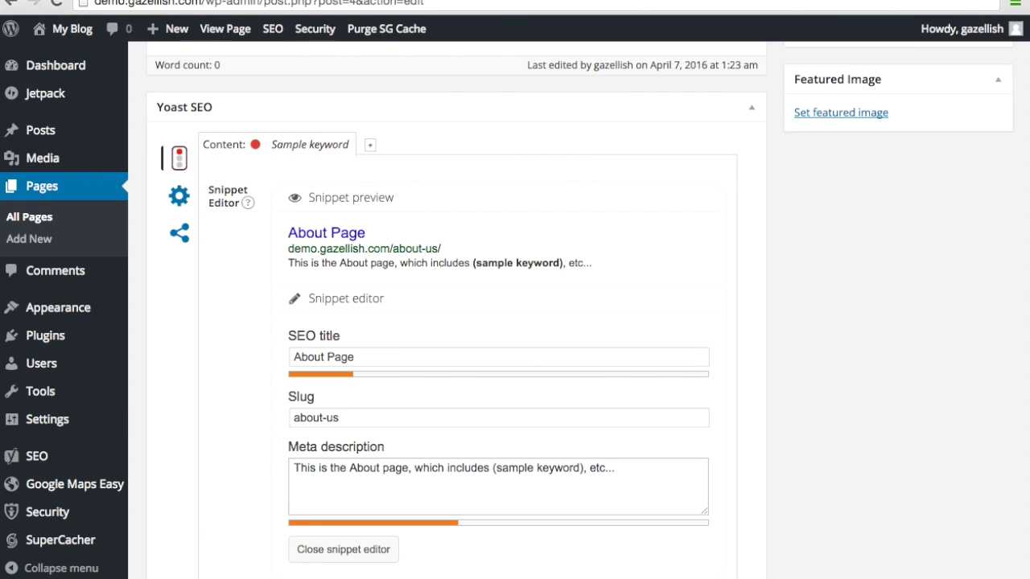
scroll(271, 338, down, 1)
scroll(272, 338, down, 10)
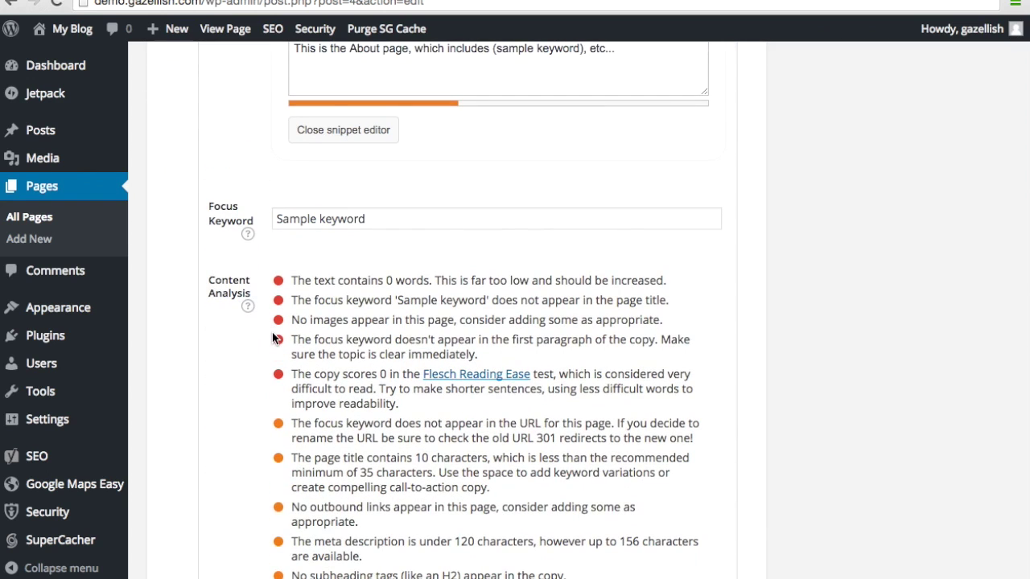
scroll(273, 338, down, 3)
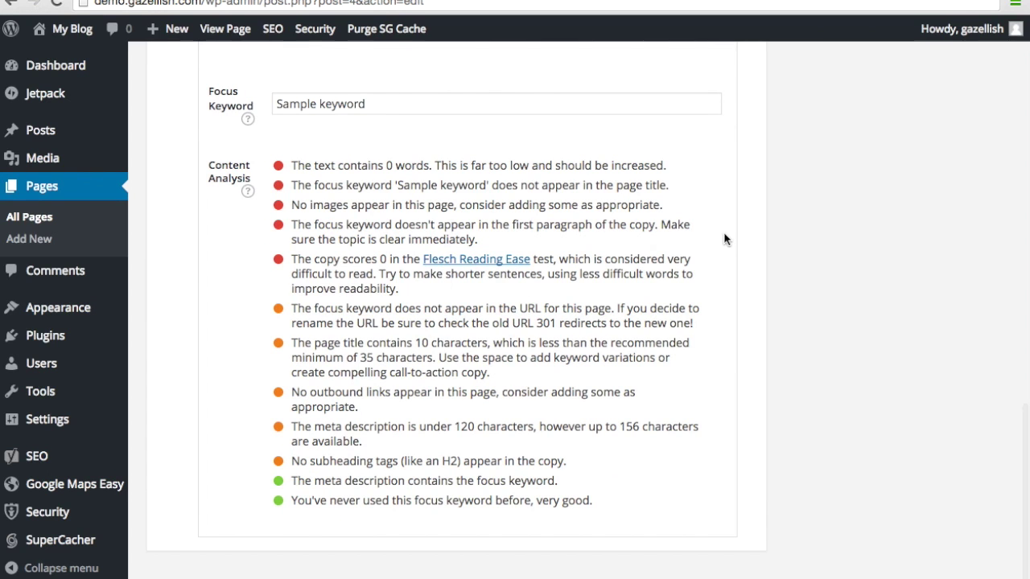
Step: Find "Google Analytics by Yoast" in the plugin directory, and install and activate it
scroll(724, 237, up, 10)
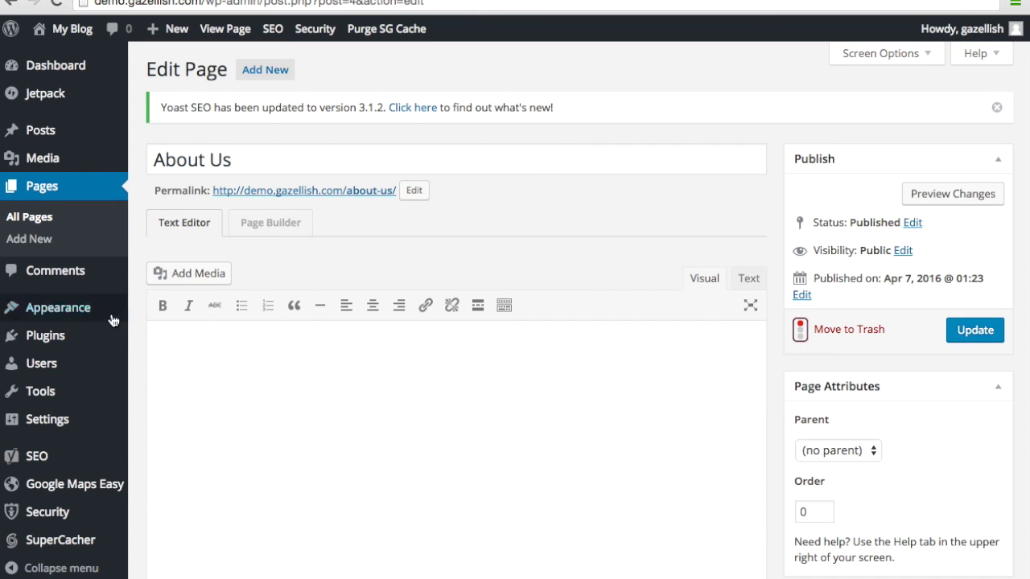
mouse_move(81, 347)
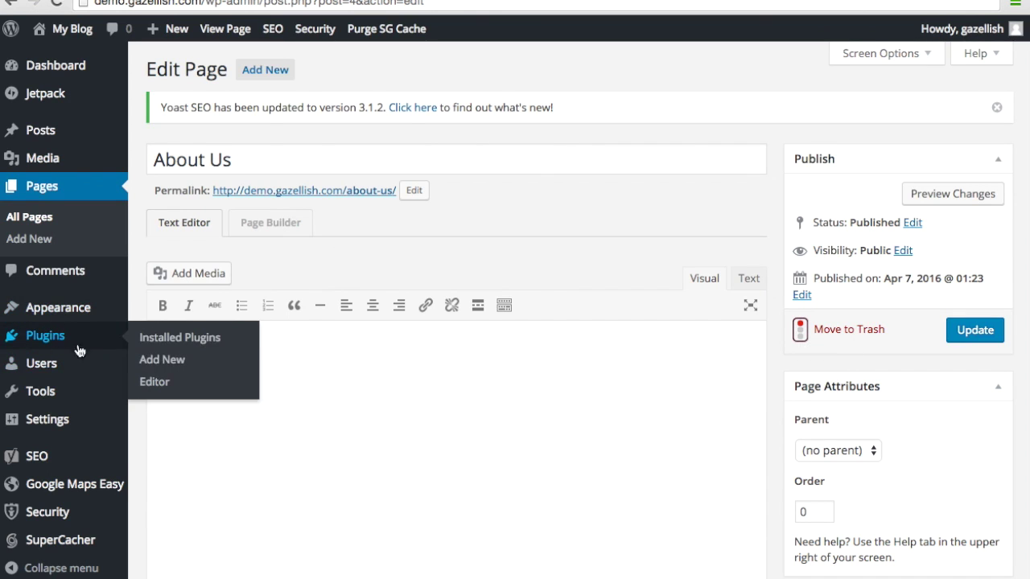
click(161, 361)
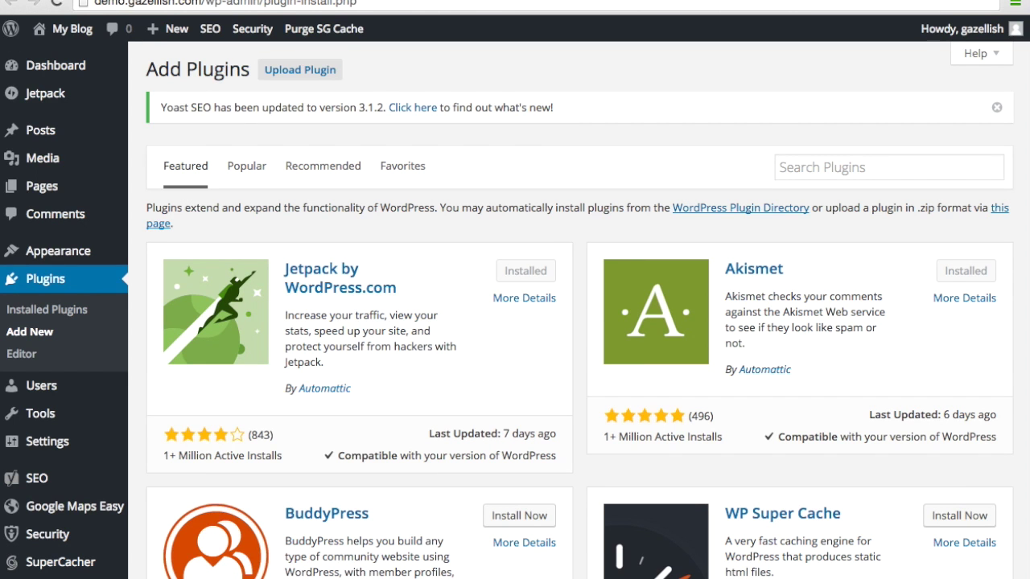
click(888, 167)
text(Google Analy)
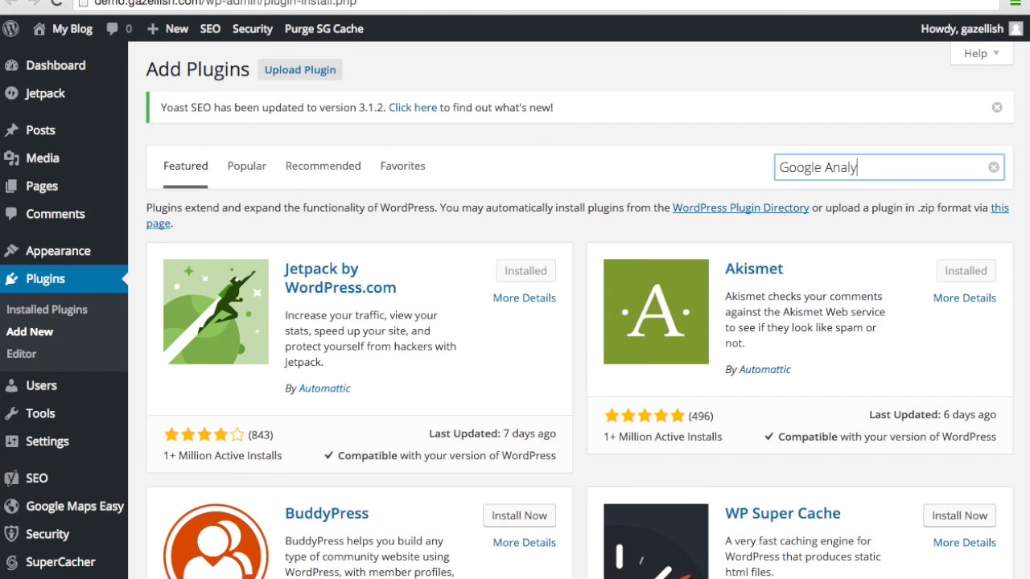
text(tics by Yoast)
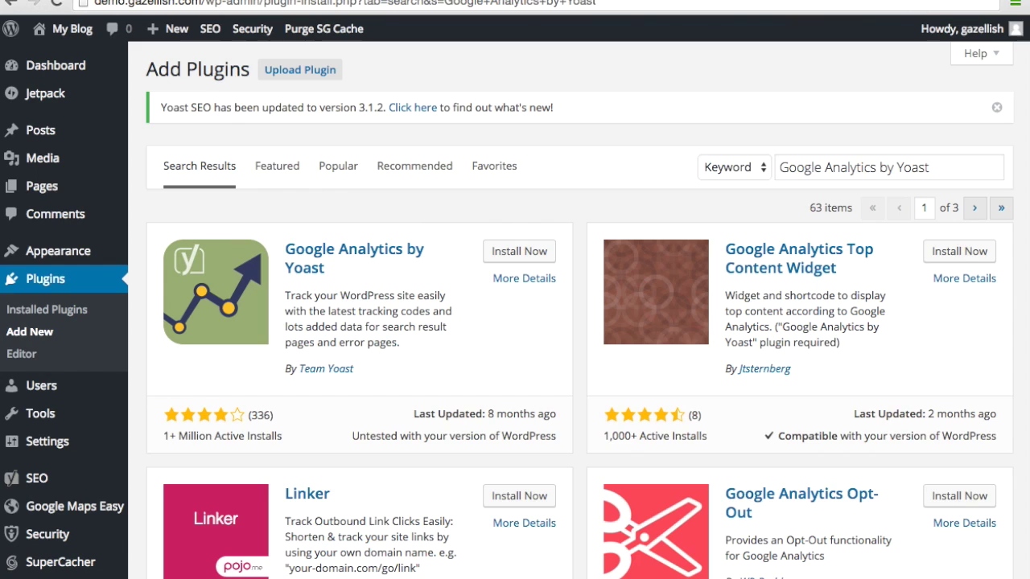
click(498, 252)
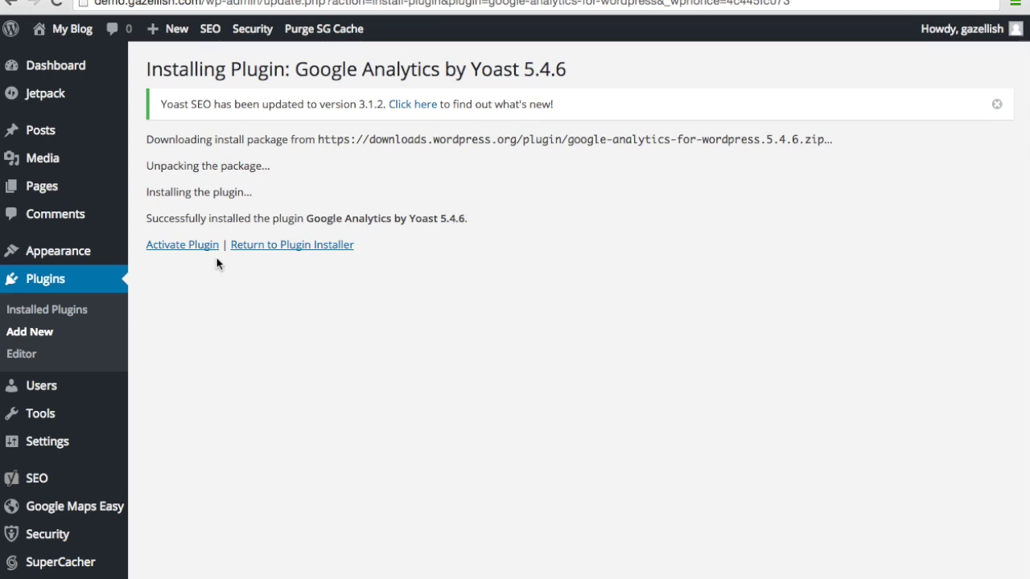
click(203, 251)
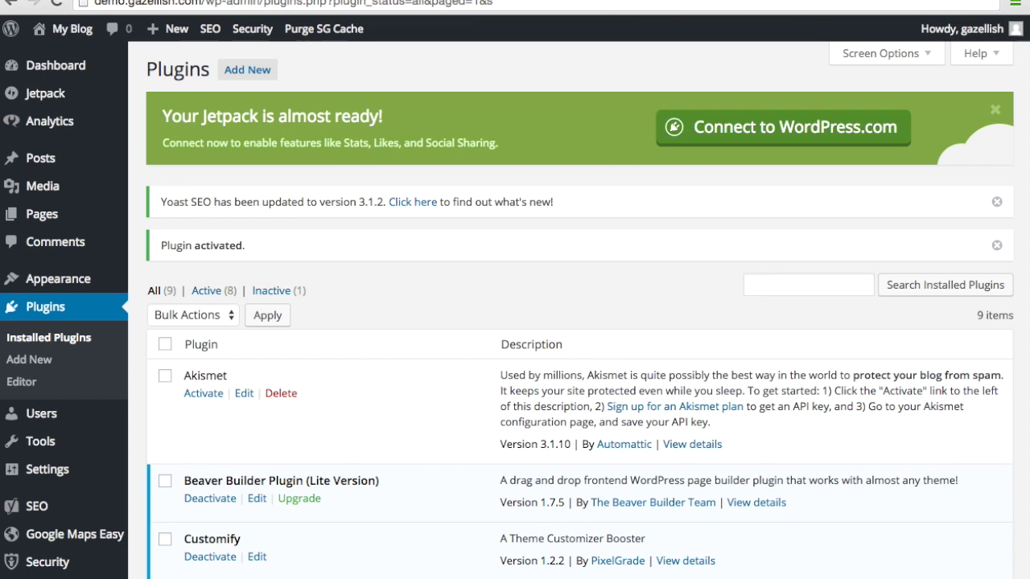
Step: Go from the Google Analytics by Yoast dashboard to the general settings for authenticating the Google Analytics profile
mouse_move(62, 129)
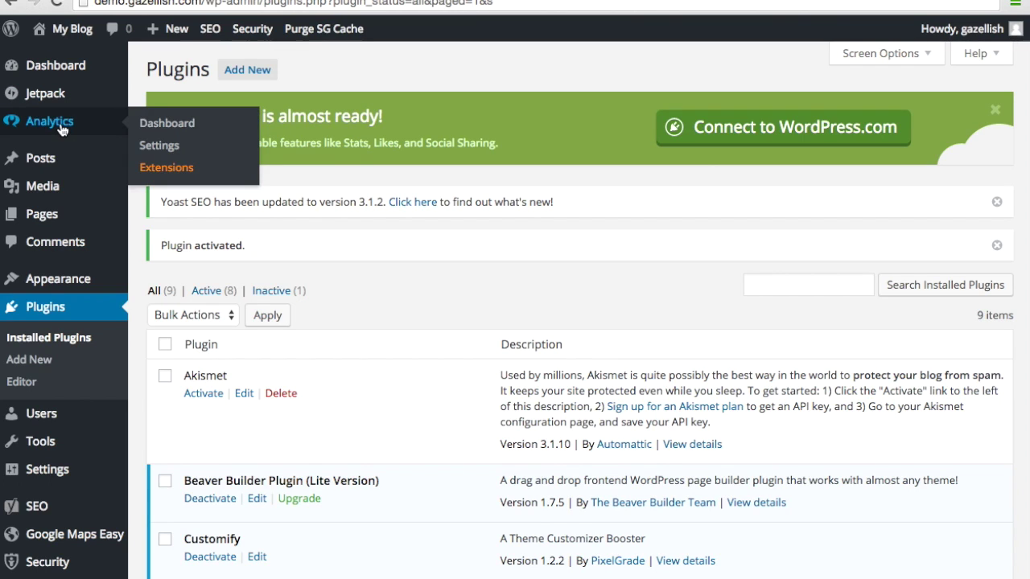
click(62, 129)
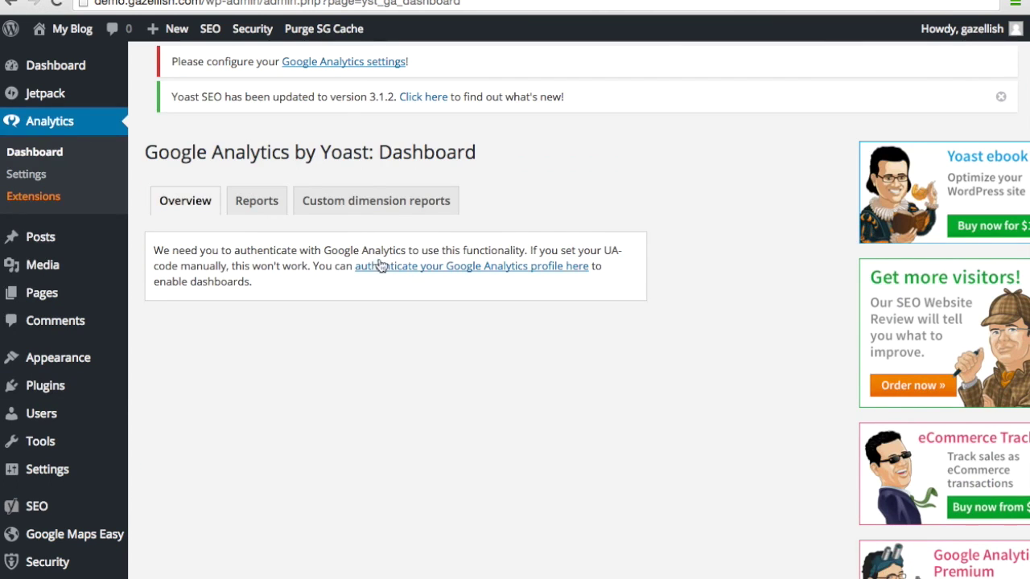
click(390, 272)
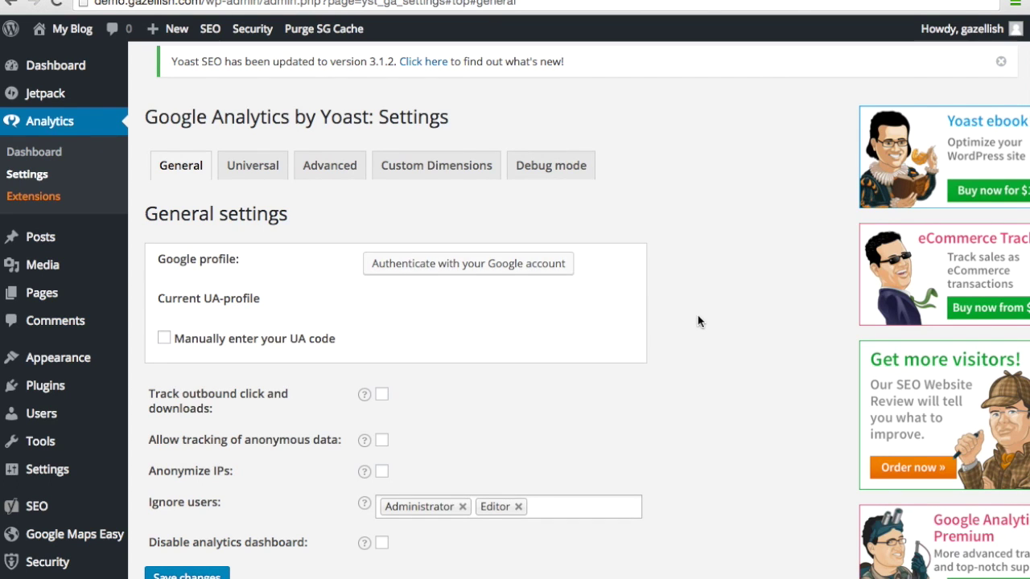
scroll(697, 320, down, 1)
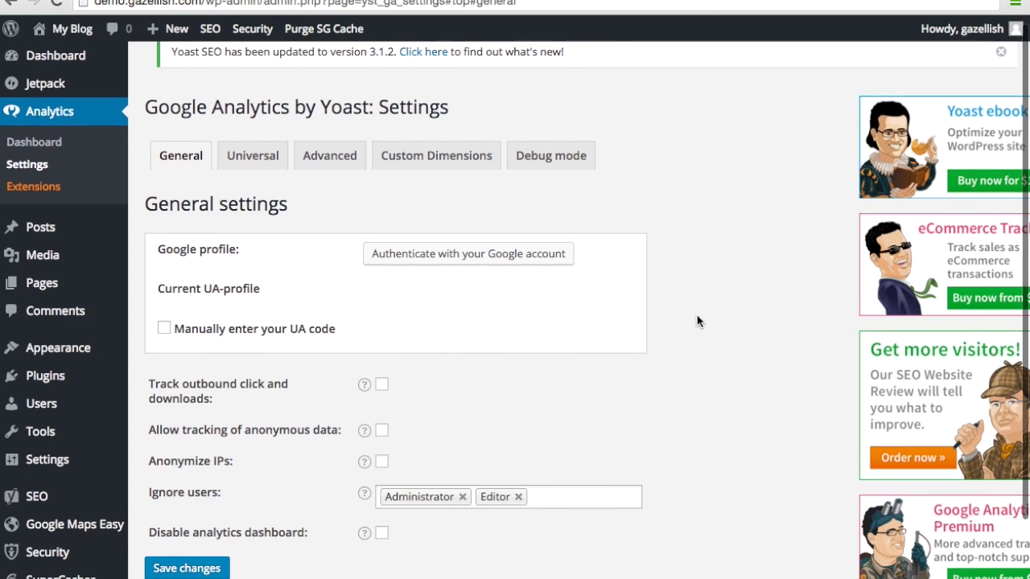
Step: Authenticate the analytics plugin with the Google account, allowing data access and pasting the Google authorization code into the plugin
click(528, 254)
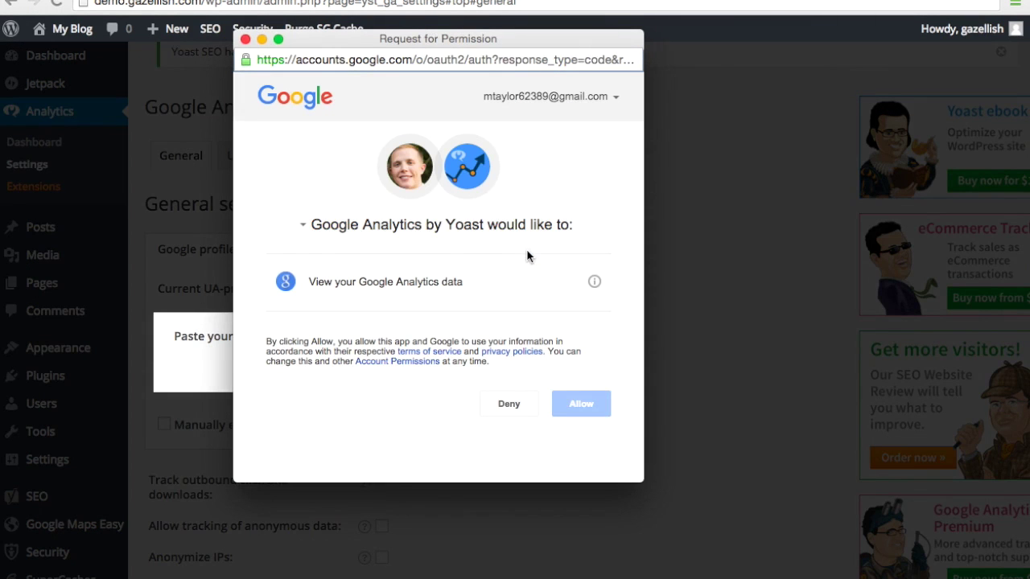
click(572, 405)
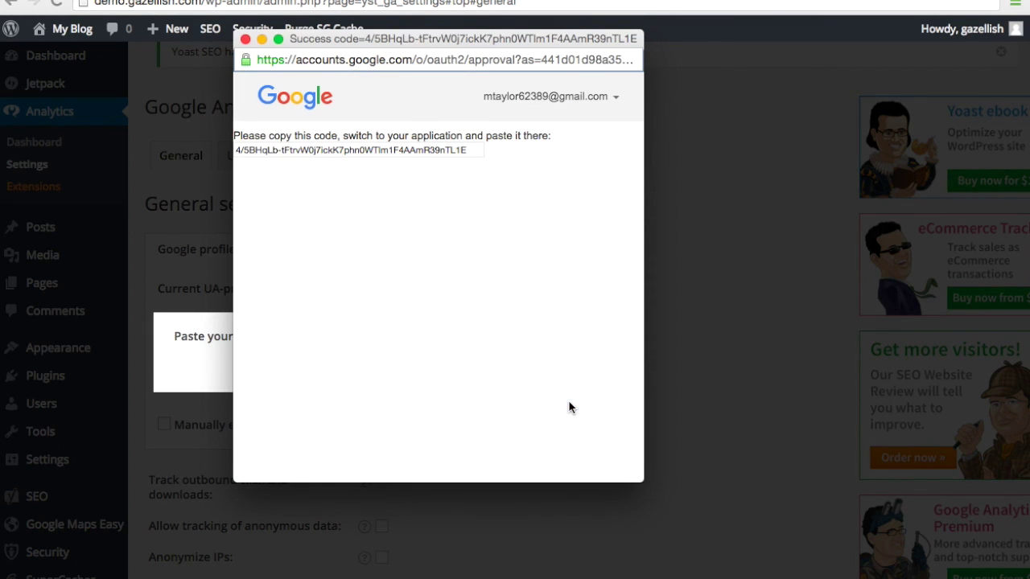
click(418, 150)
key(super+c)
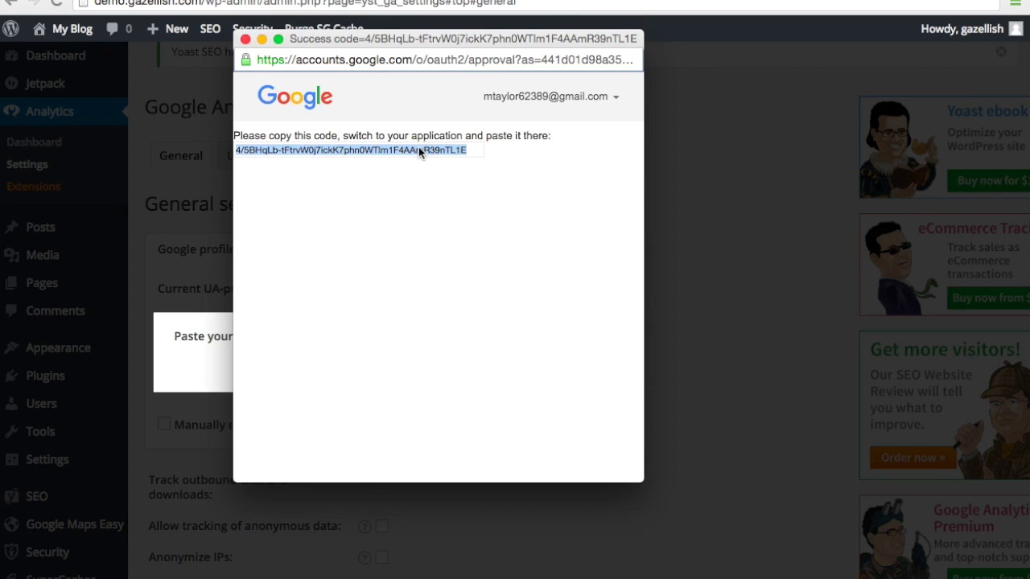
click(245, 39)
click(398, 338)
key(super+v)
click(427, 373)
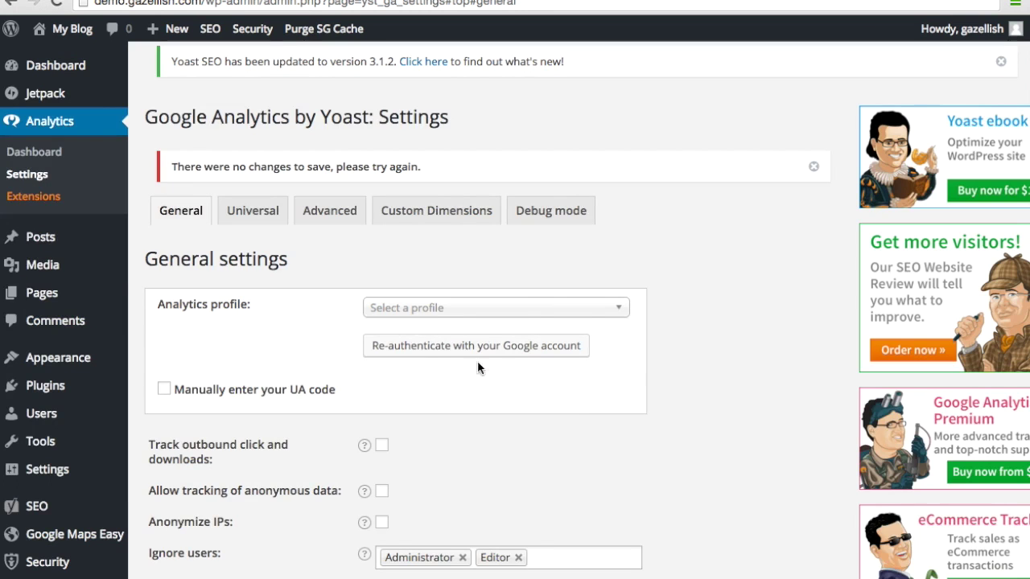
Step: Select the "All Web Site Data" analytics profile in the general settings and save the changes
click(615, 309)
click(555, 452)
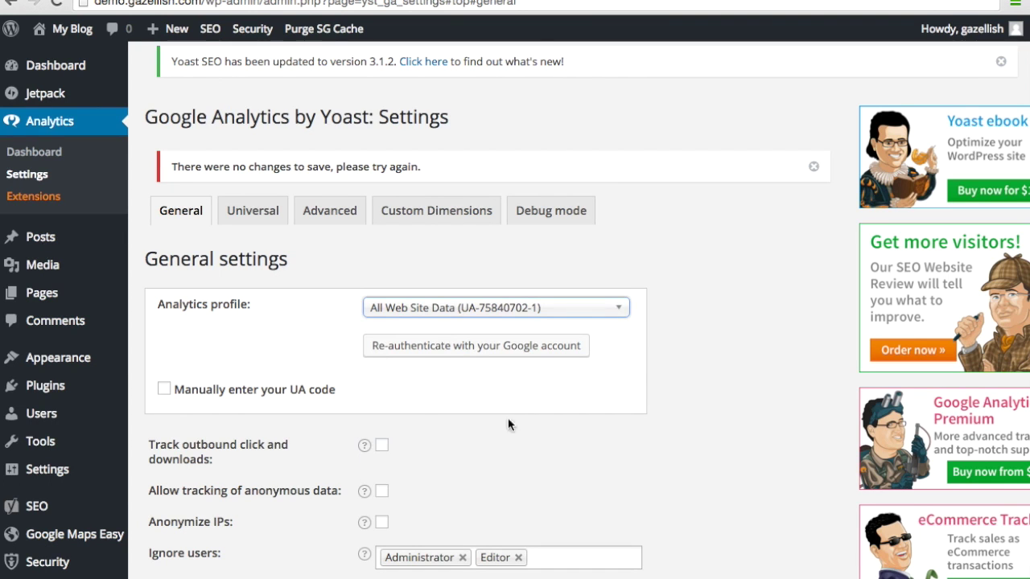
scroll(428, 431, down, 3)
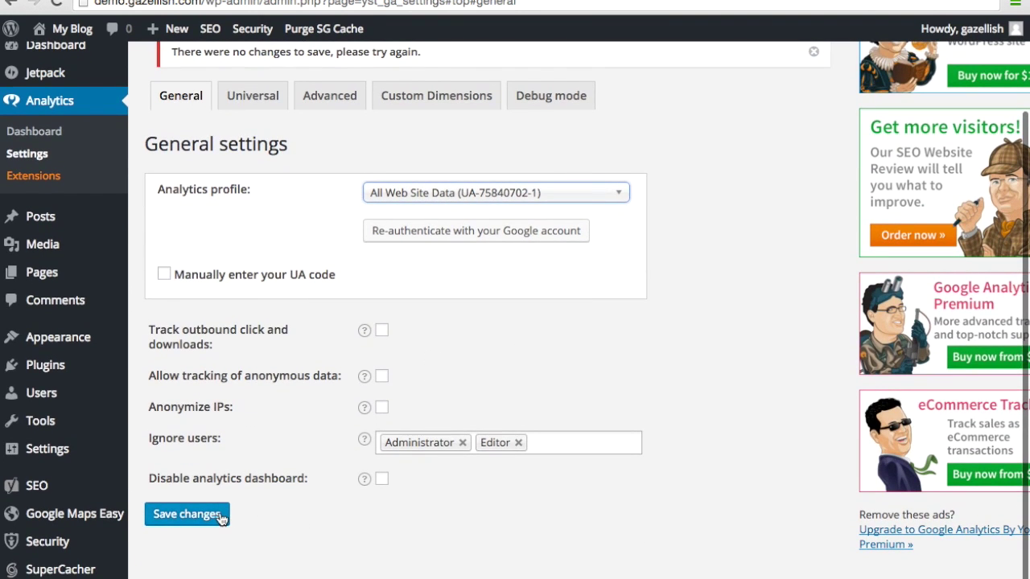
click(219, 517)
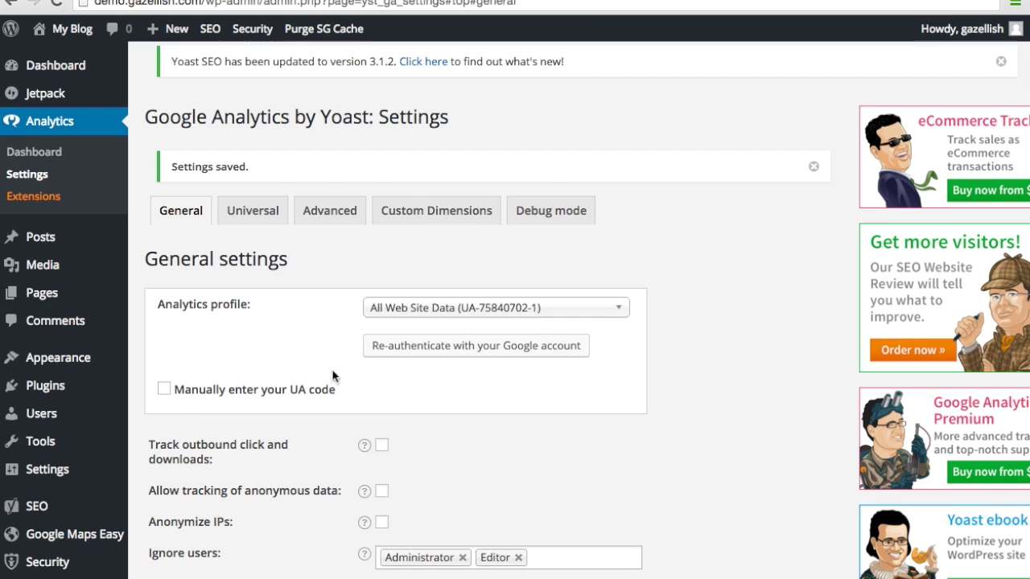
Step: Review the analytics dashboard's sessions and bounce rate charts, along with the traffic sources report
click(60, 125)
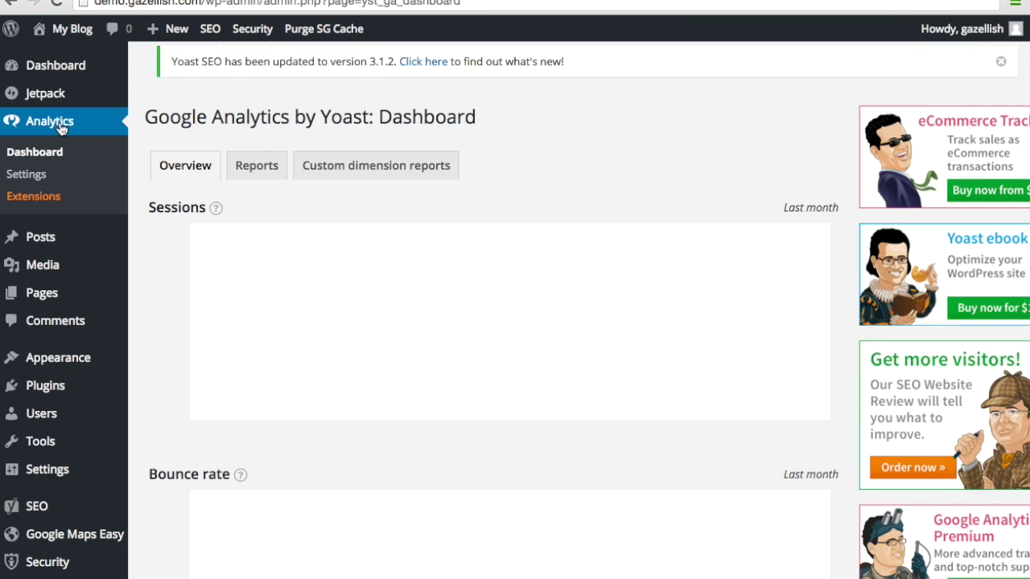
scroll(165, 256, down, 3)
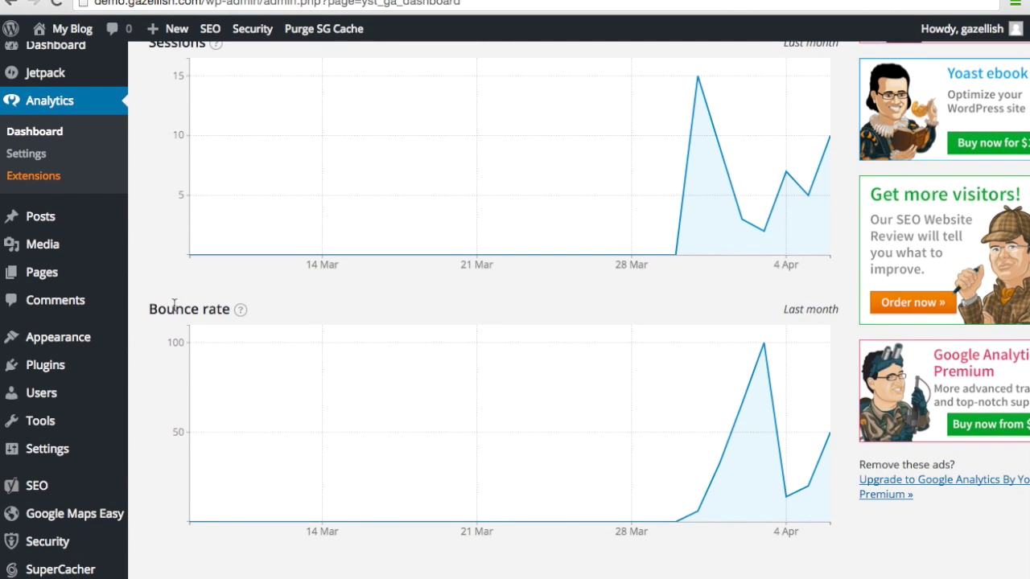
scroll(174, 306, up, 5)
click(262, 171)
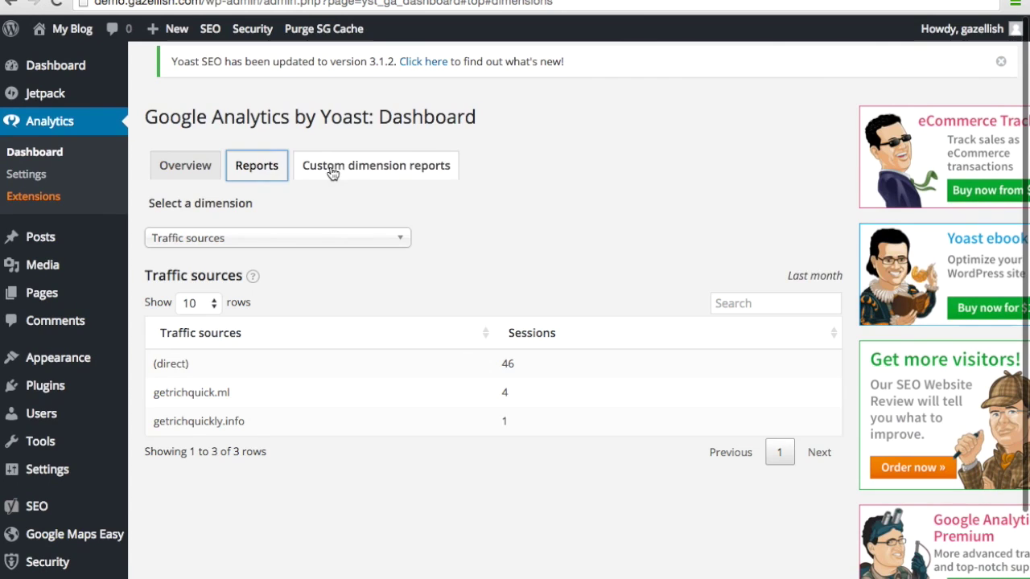
click(201, 172)
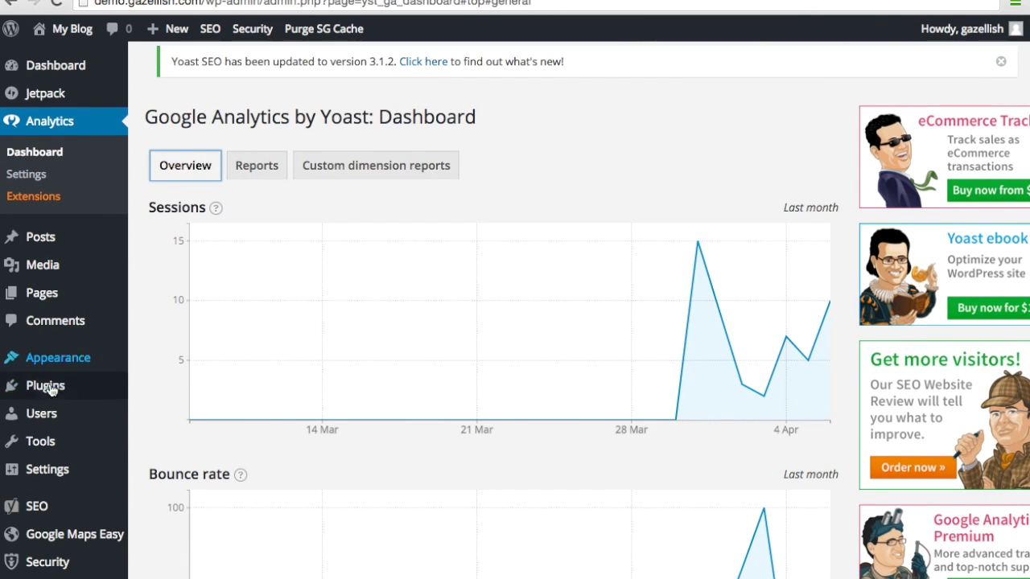
Step: Find the "Simple Social Icons" plugin in the plugin directory, and install and activate it
mouse_move(50, 390)
click(165, 407)
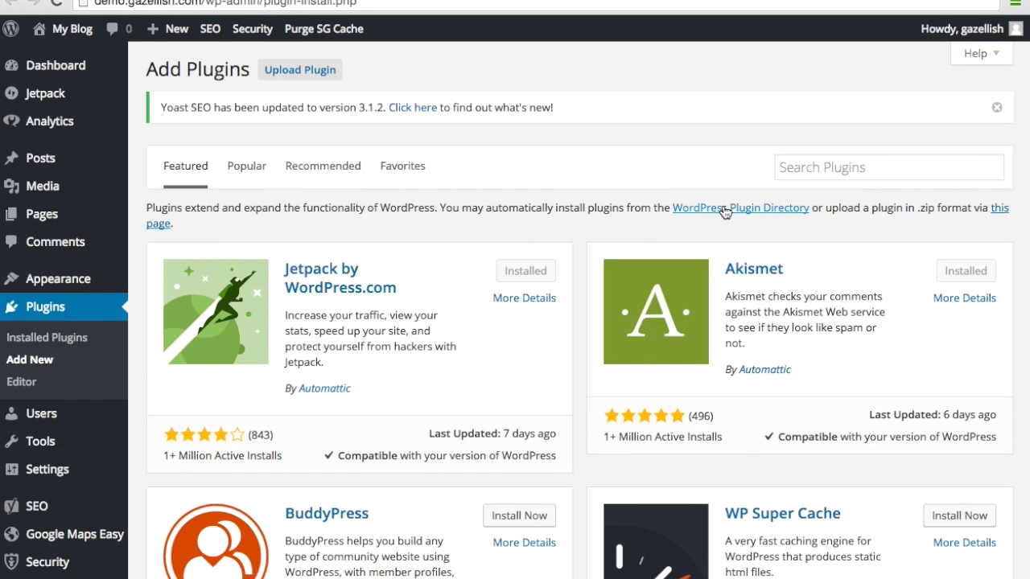
click(802, 171)
text(Simple Social Icons)
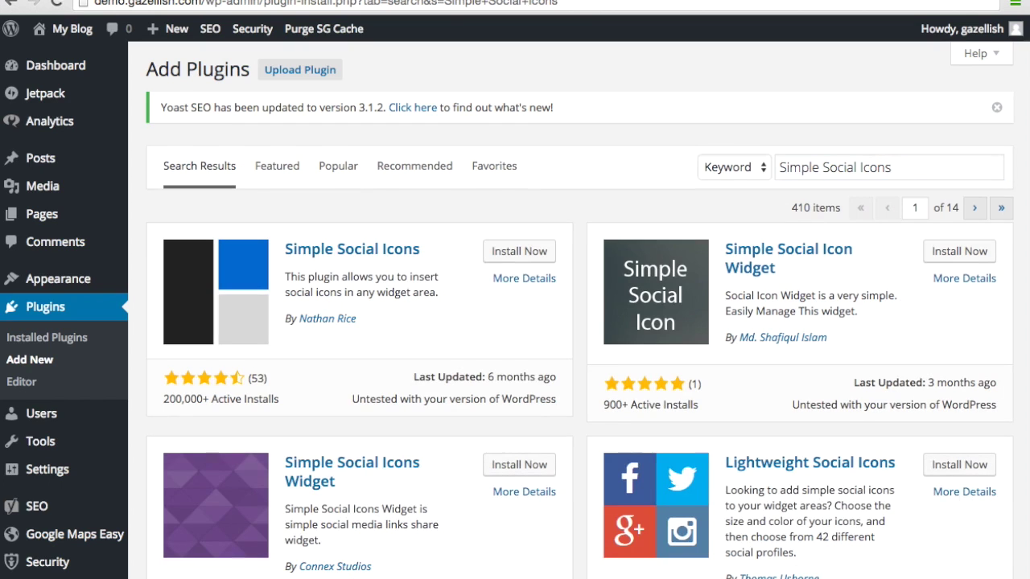
click(499, 255)
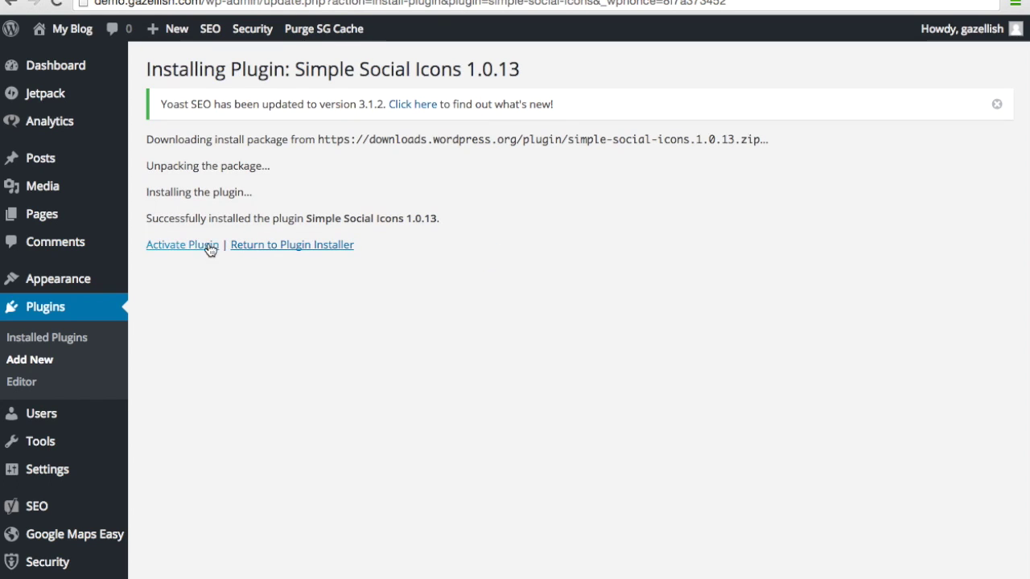
click(199, 247)
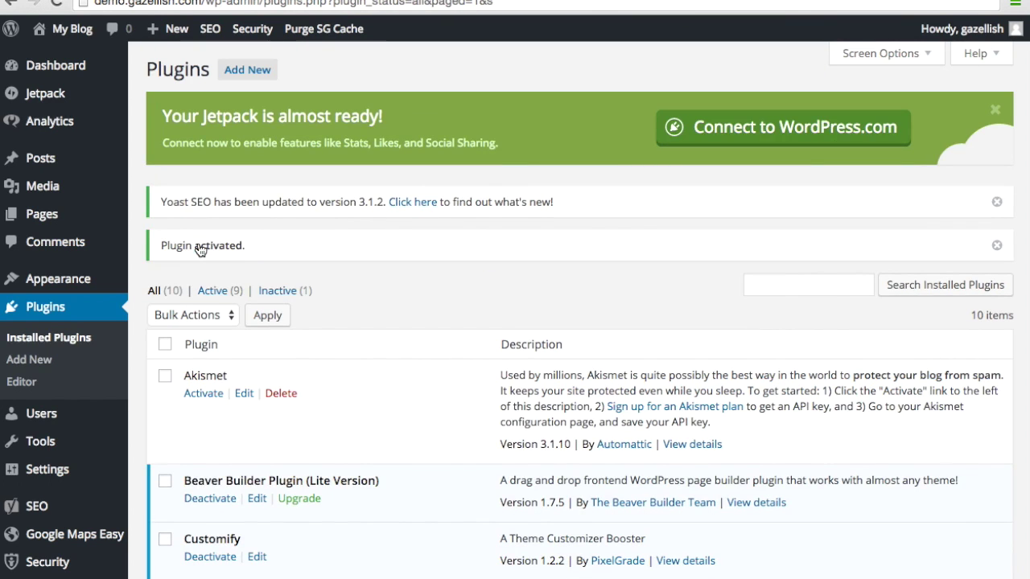
Step: Add the Simple Social Icons widget above the Search widget in the Sidebar widget area
mouse_move(84, 288)
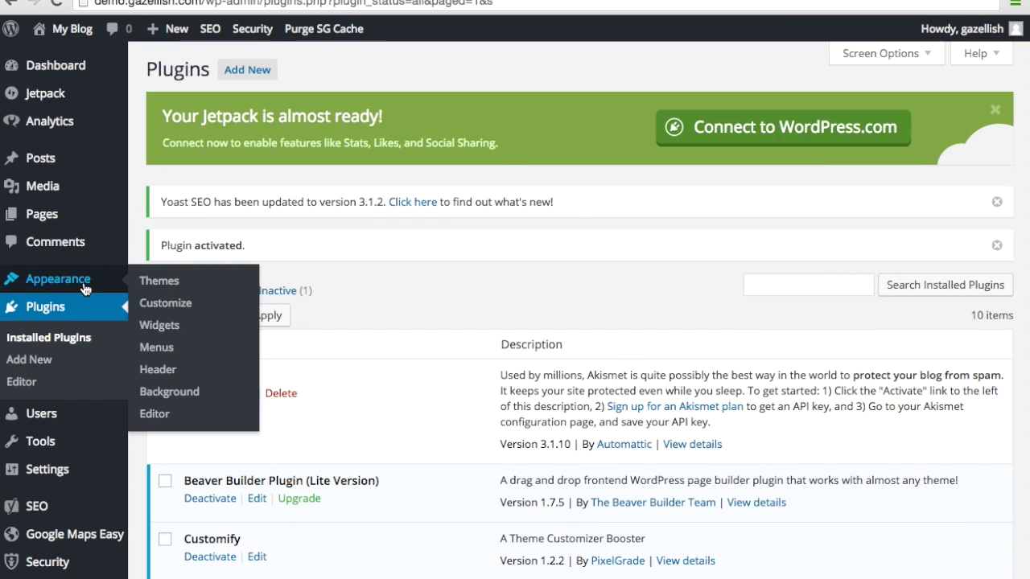
click(158, 325)
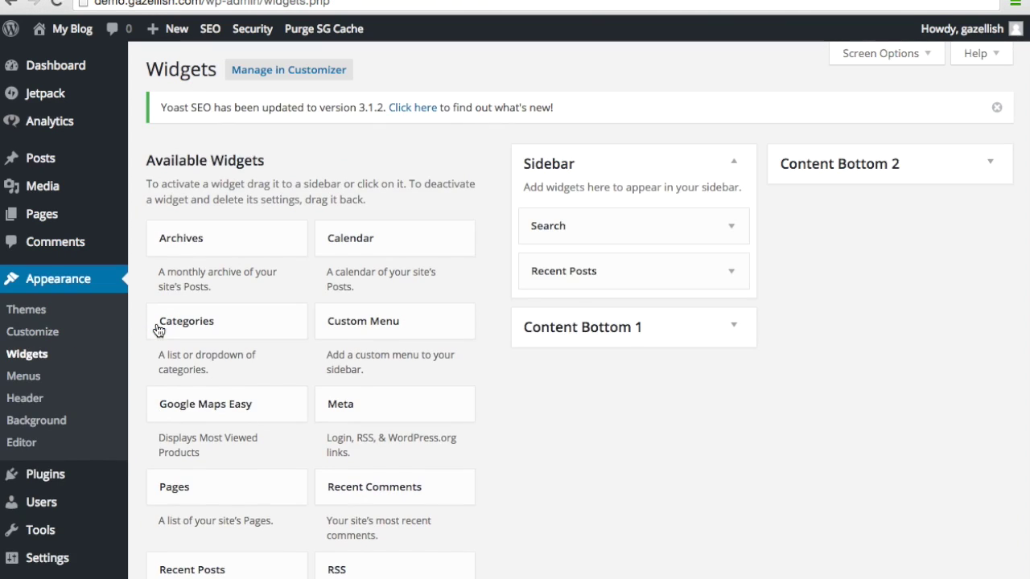
scroll(352, 392, down, 5)
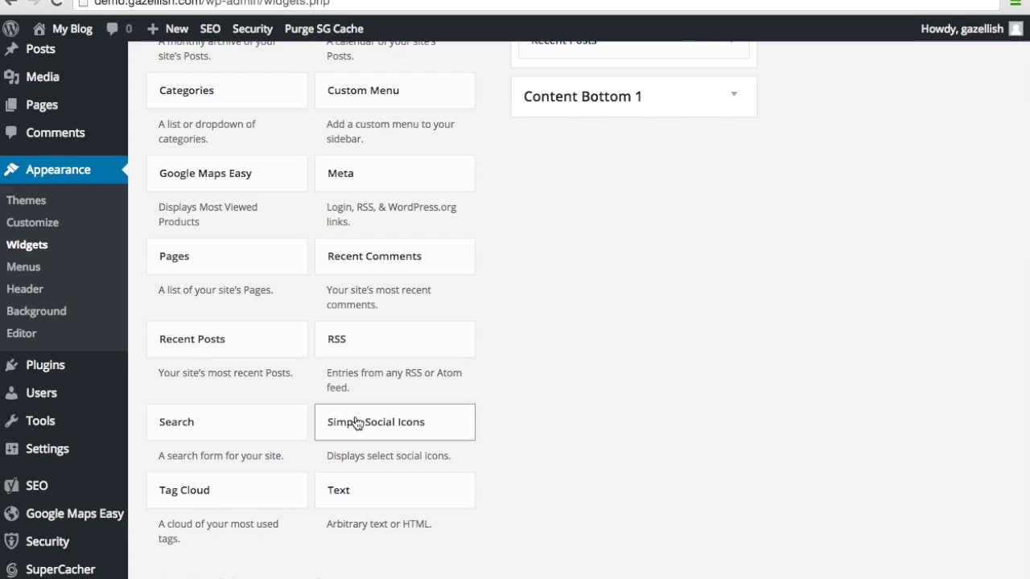
drag(356, 422, 577, 233)
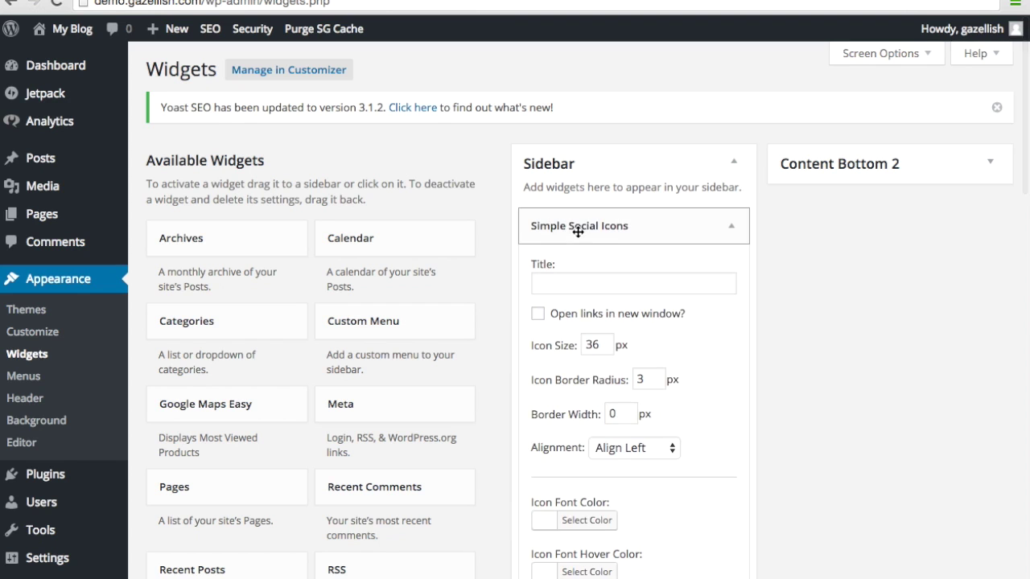
Step: Set the Simple Social Icons widget to open its links in a new window
scroll(508, 257, down, 1)
scroll(508, 263, down, 2)
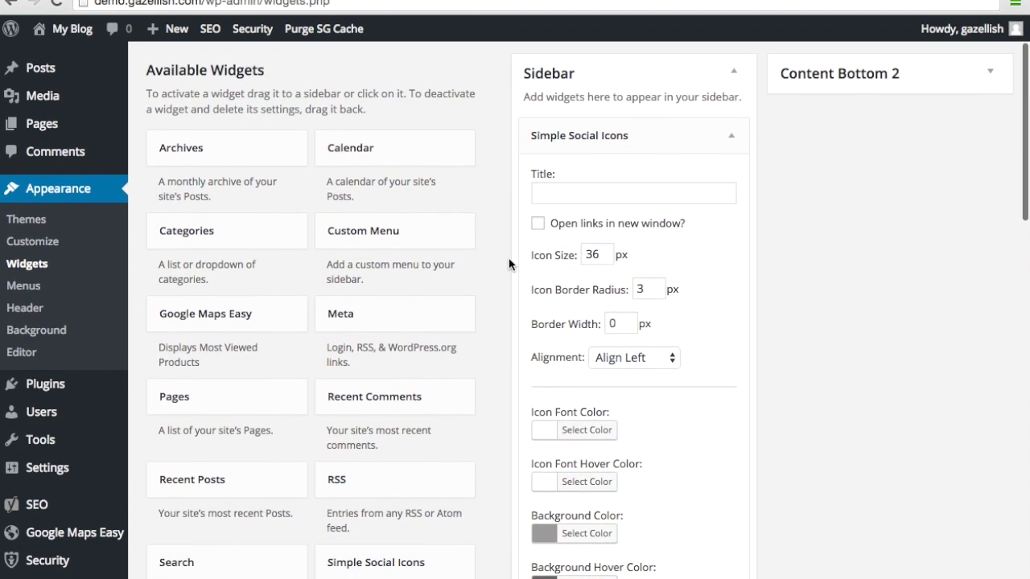
scroll(509, 263, down, 2)
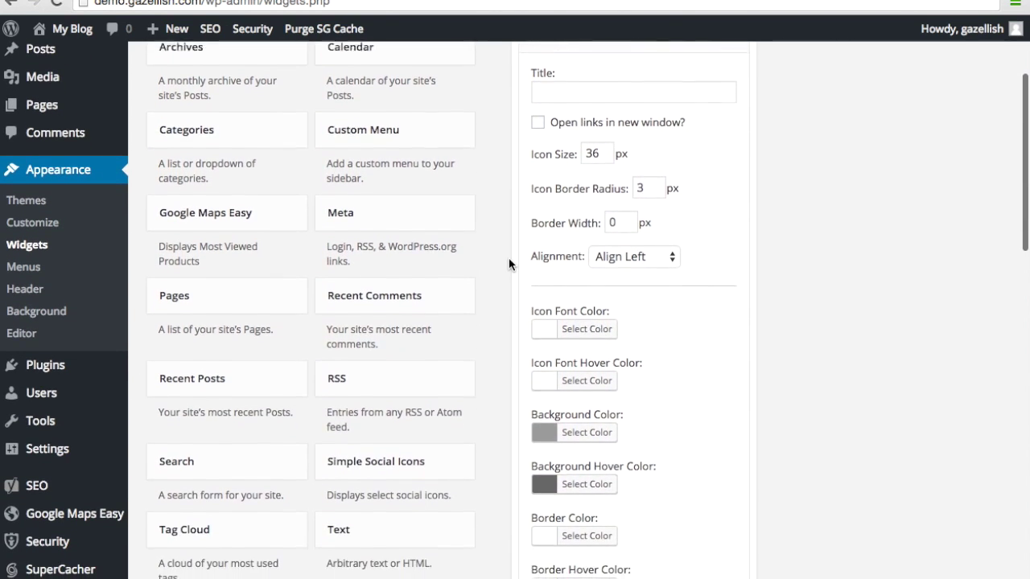
click(537, 98)
scroll(539, 104, down, 1)
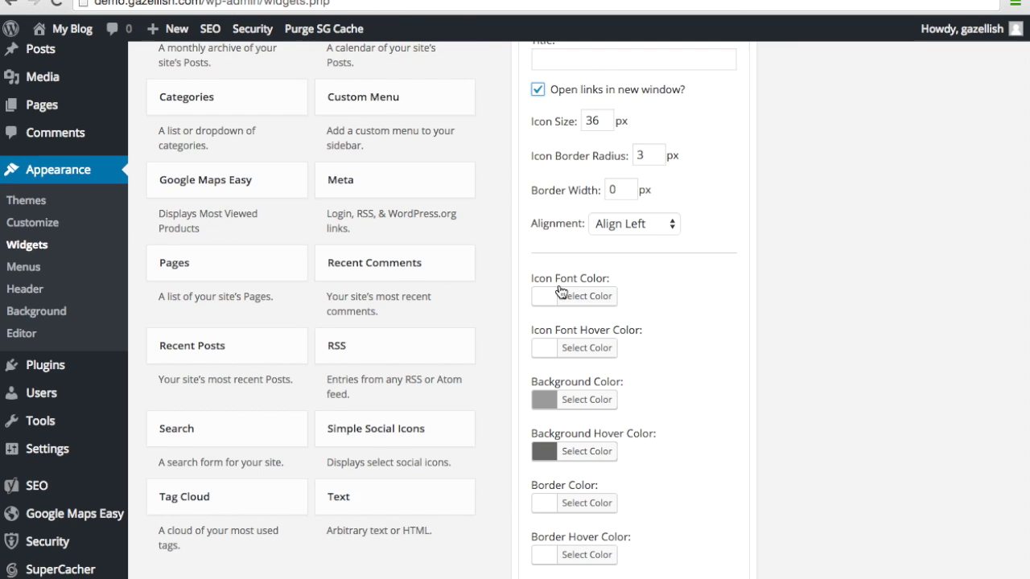
Step: Enter "#" as the placeholder link for the social icons widget's Email and Facebook URIs
scroll(561, 290, down, 2)
scroll(561, 291, down, 5)
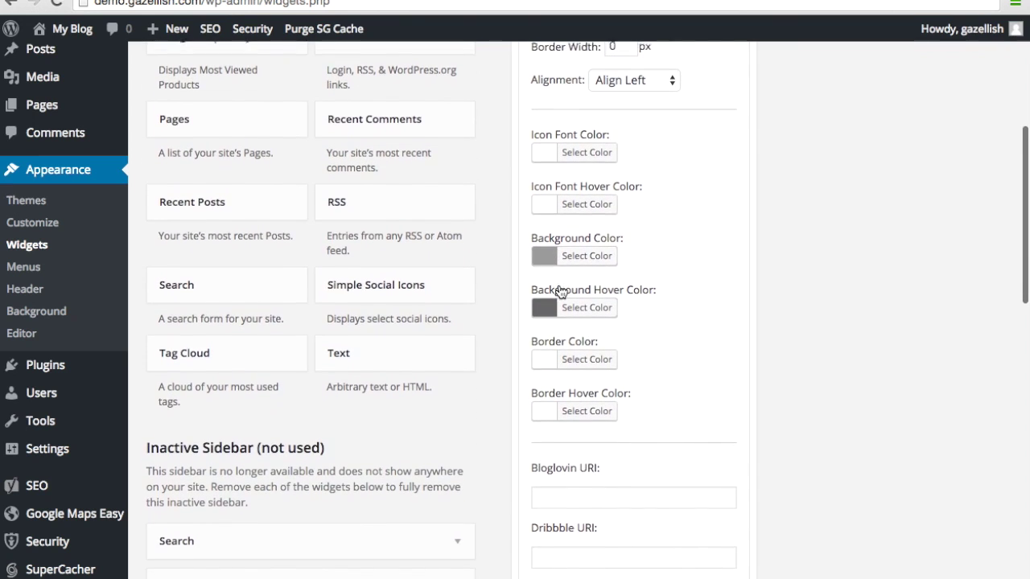
scroll(561, 291, down, 8)
click(571, 258)
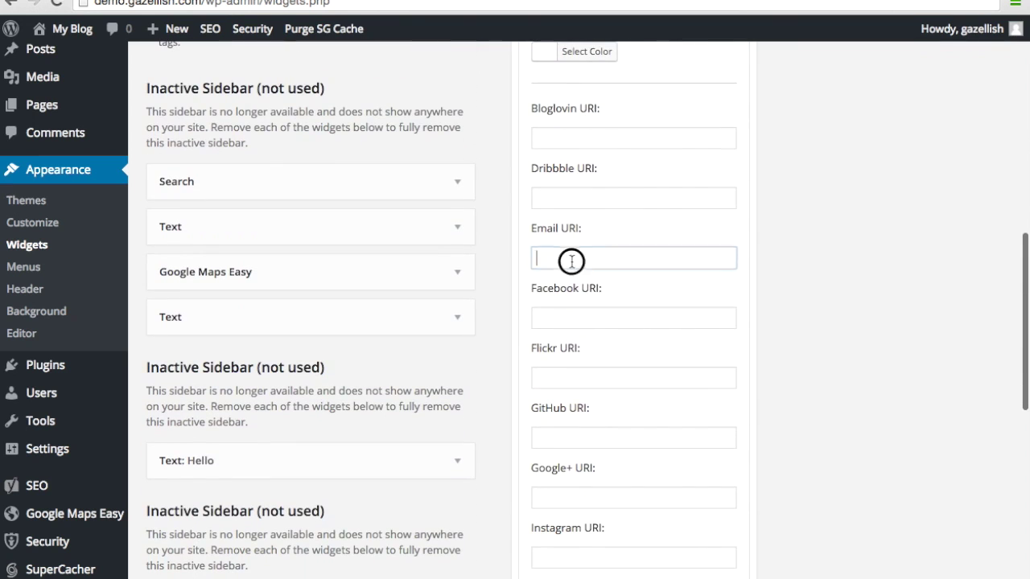
text(#)
click(586, 309)
text(#)
Step: Enter "#" for the Google+ and Twitter URIs and save the social icons widget
scroll(582, 357, down, 7)
click(588, 253)
text(#)
scroll(589, 253, down, 7)
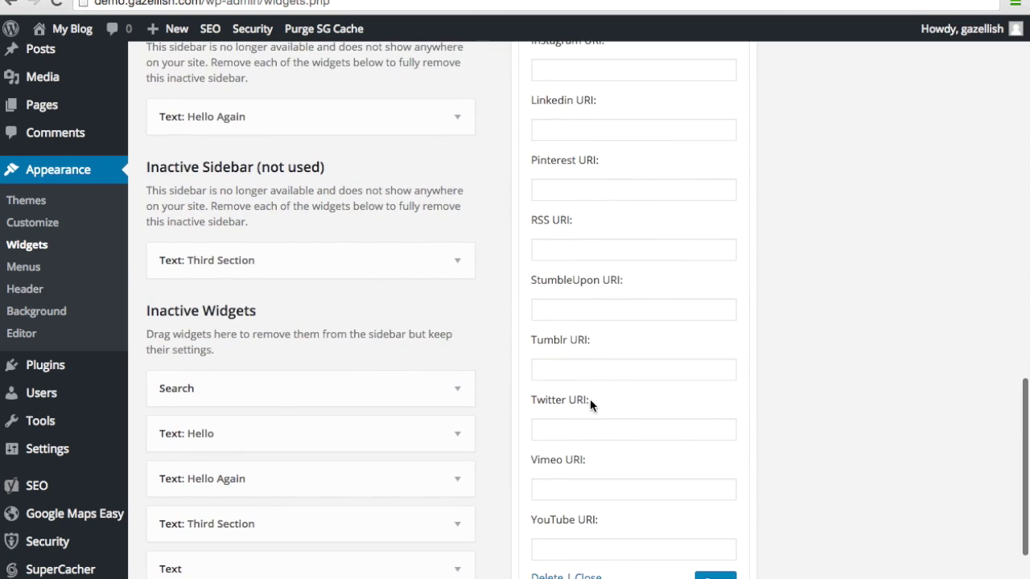
click(590, 431)
text(#)
click(708, 575)
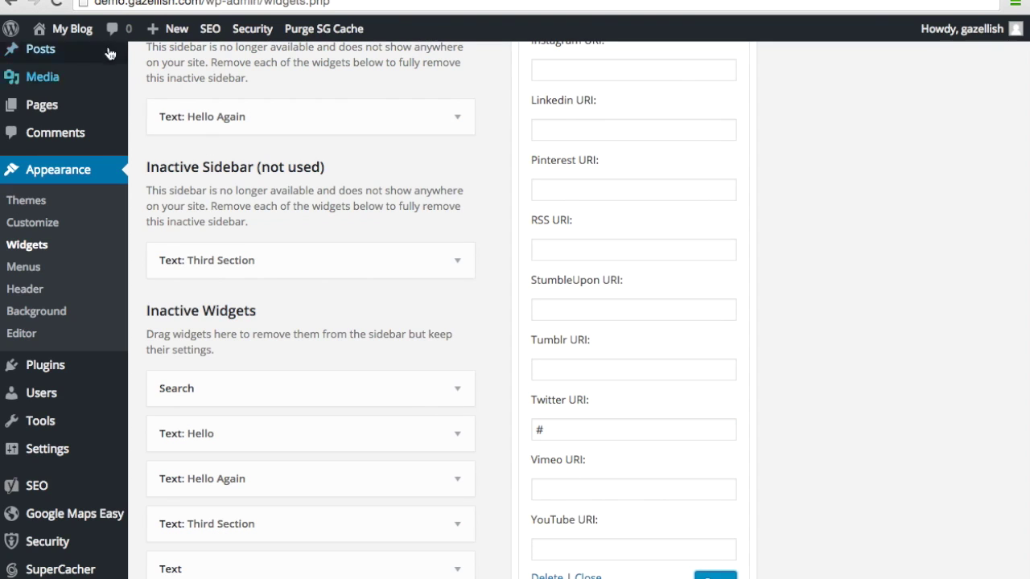
Step: Visit the live site to check the social icons in the sidebar
mouse_move(71, 29)
click(79, 60)
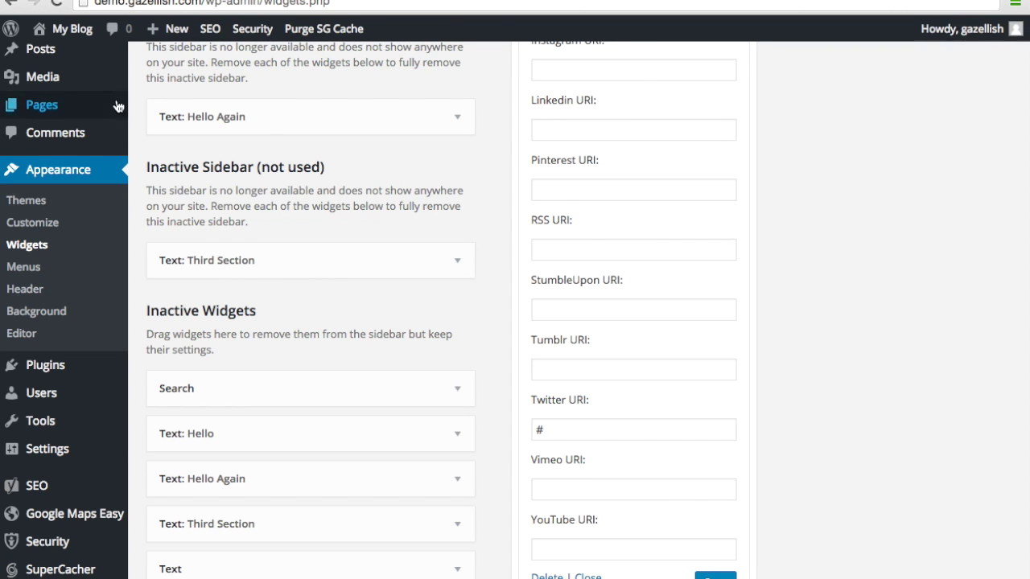
Step: Search the plugin directory for "contact form 7"
mouse_move(62, 367)
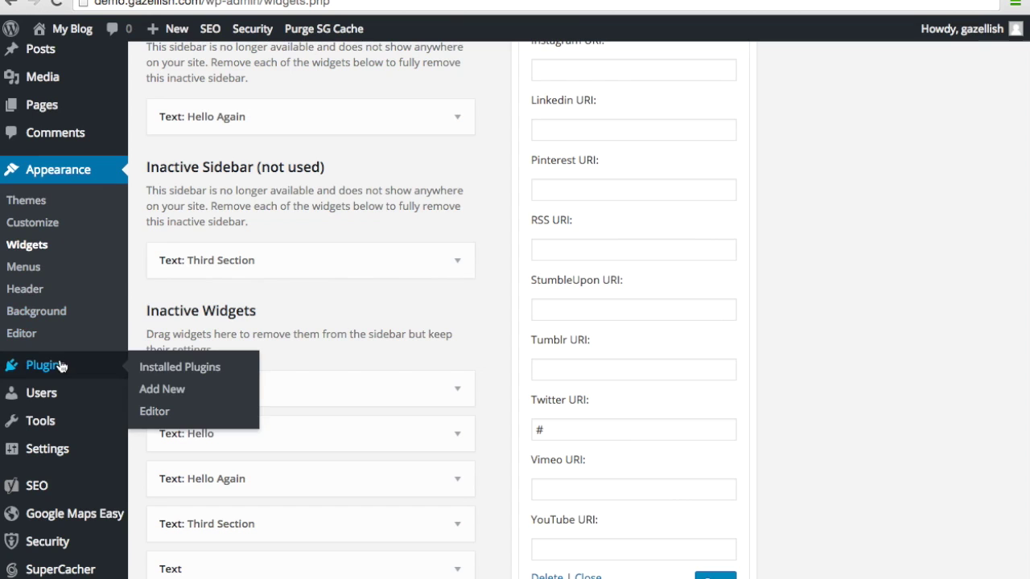
click(158, 392)
click(816, 166)
text(contact)
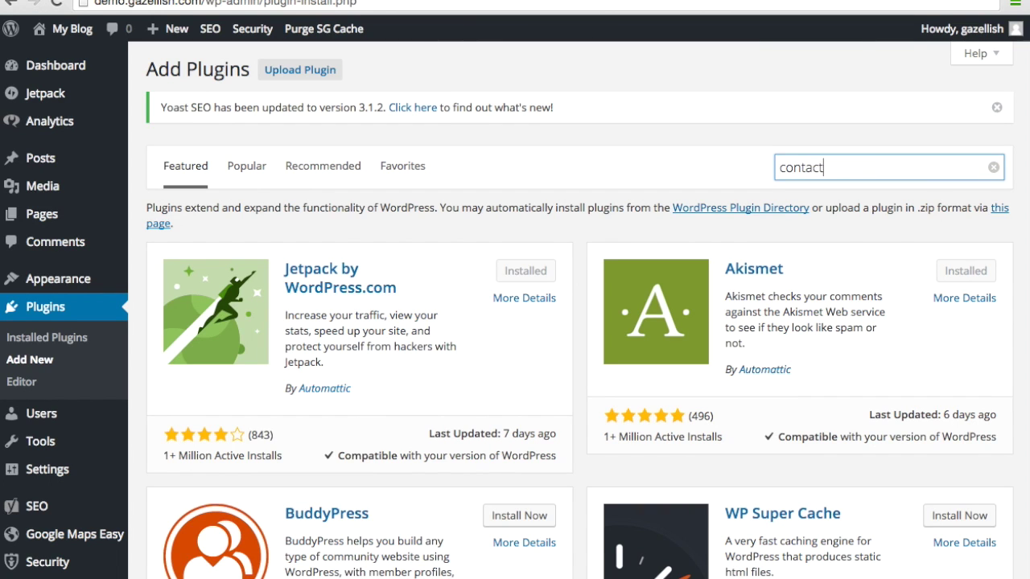
text( form 7)
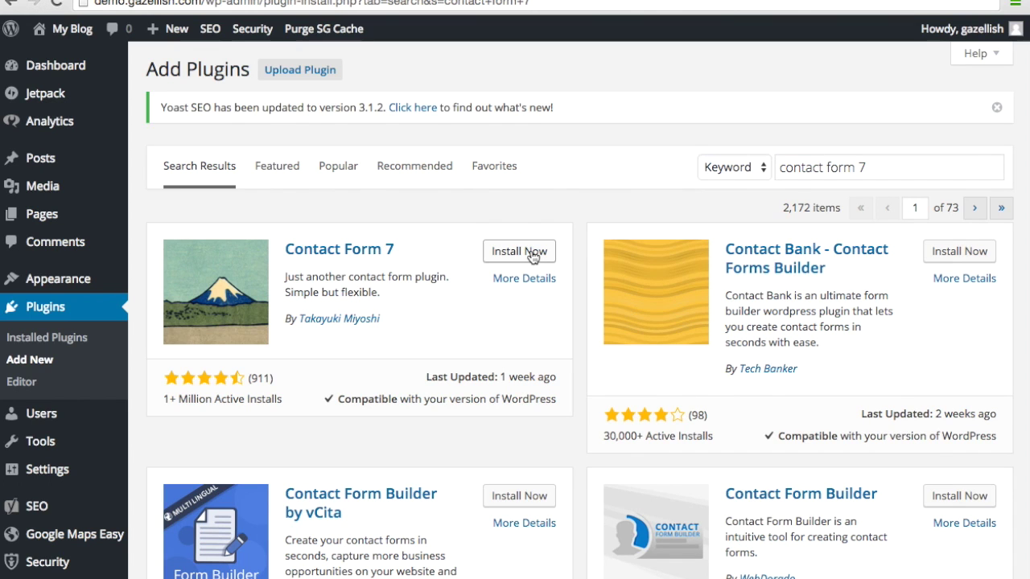
Step: Examine the Contact Form 7 plugin's details, including its description, active installs and ratings, and close them
click(519, 280)
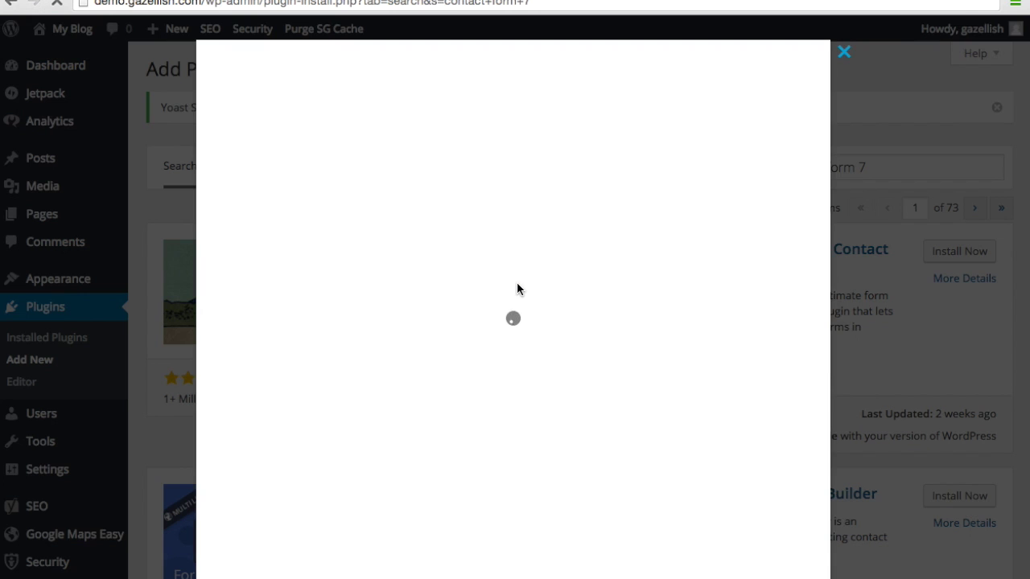
scroll(505, 362, down, 6)
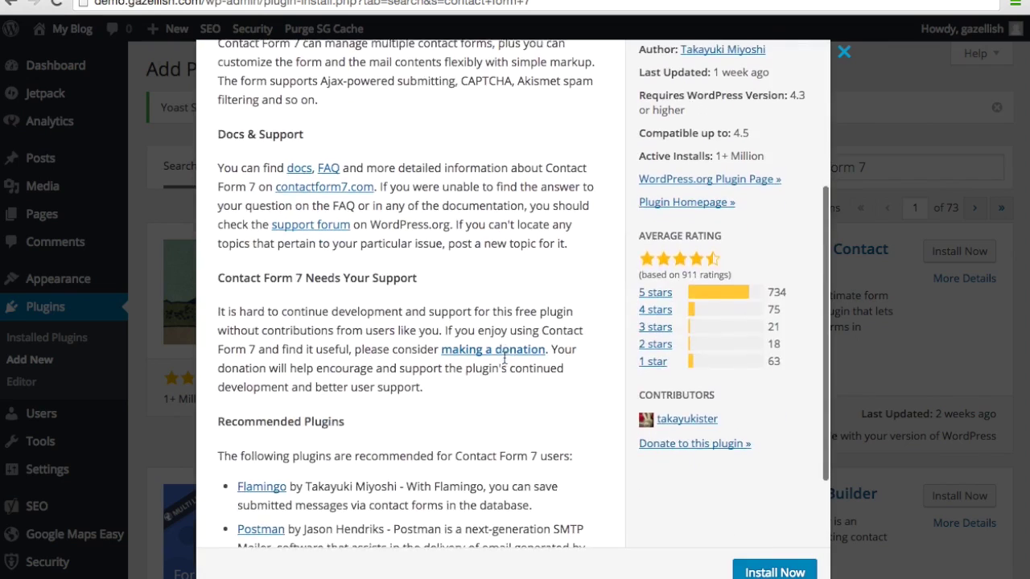
scroll(505, 362, up, 5)
scroll(666, 244, up, 2)
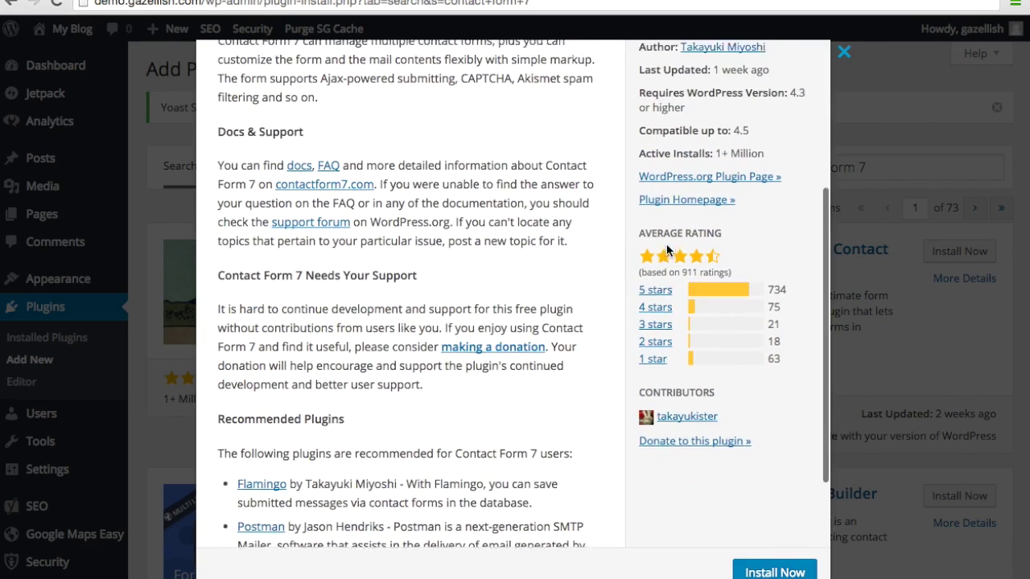
drag(714, 222, 764, 220)
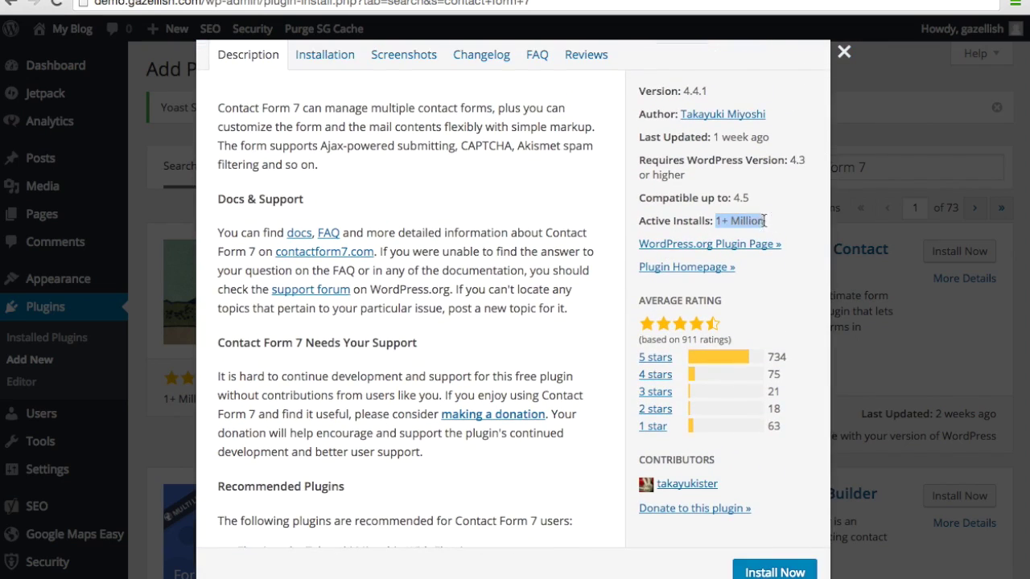
click(844, 51)
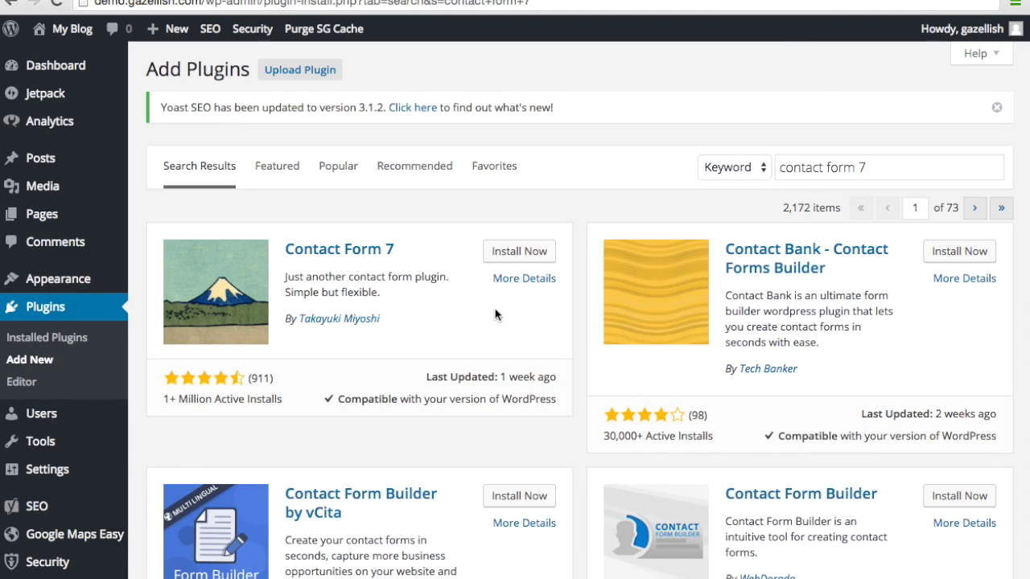
Step: Install the Contact Form 7 plugin from the search results and activate it
click(506, 256)
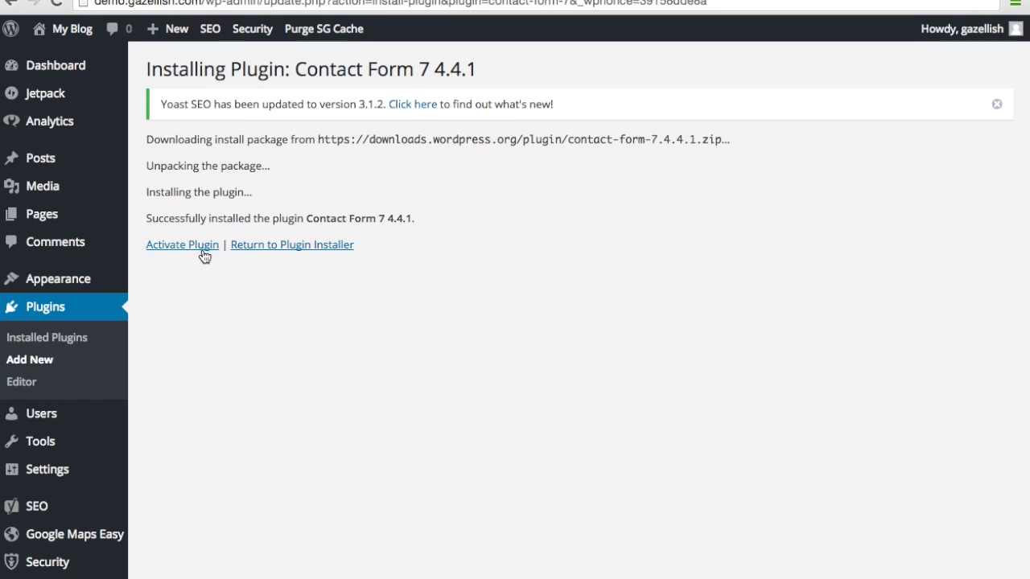
click(202, 254)
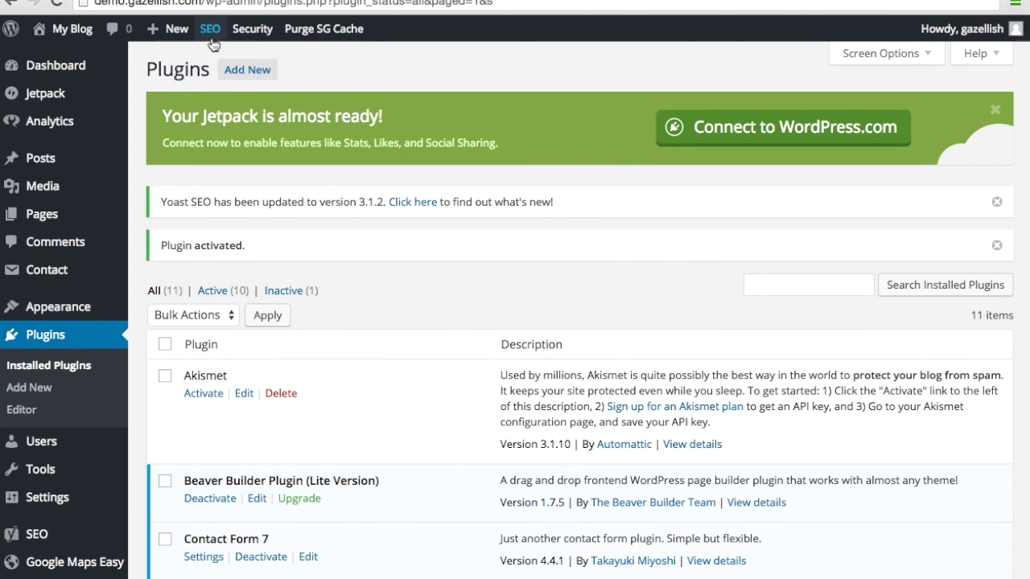
Step: Find the Contact Form 7 MailChimp Extension by searching new plugins for "contact form 7 mailchimp extension", and install and activate it
click(238, 72)
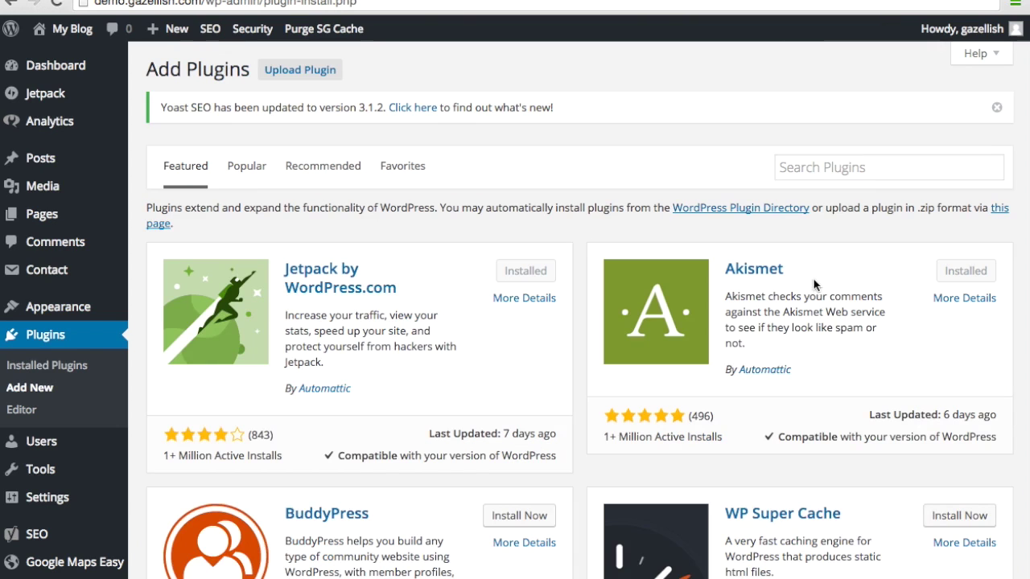
click(838, 167)
text(contact)
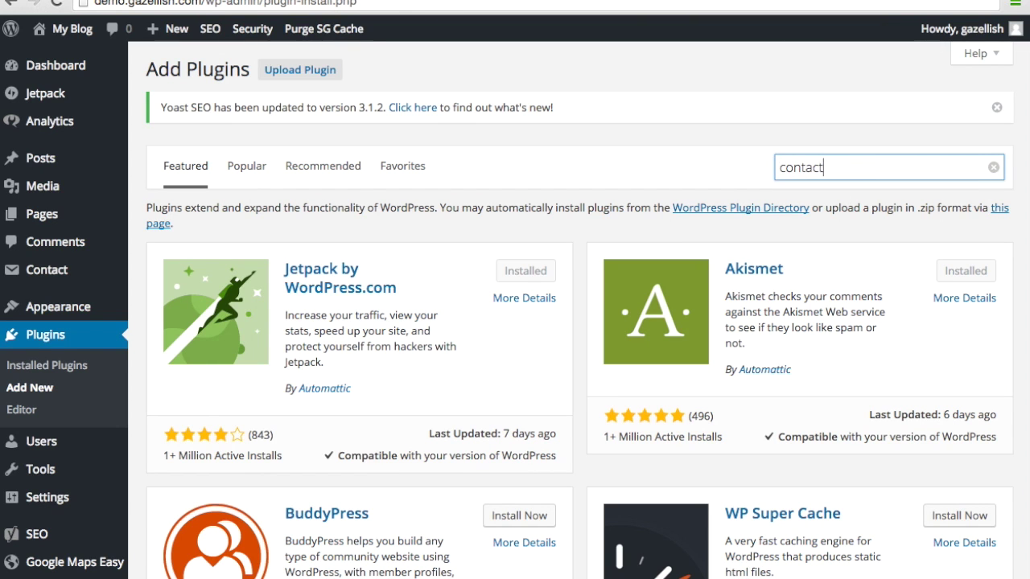
text( form 7 mailchimp ex)
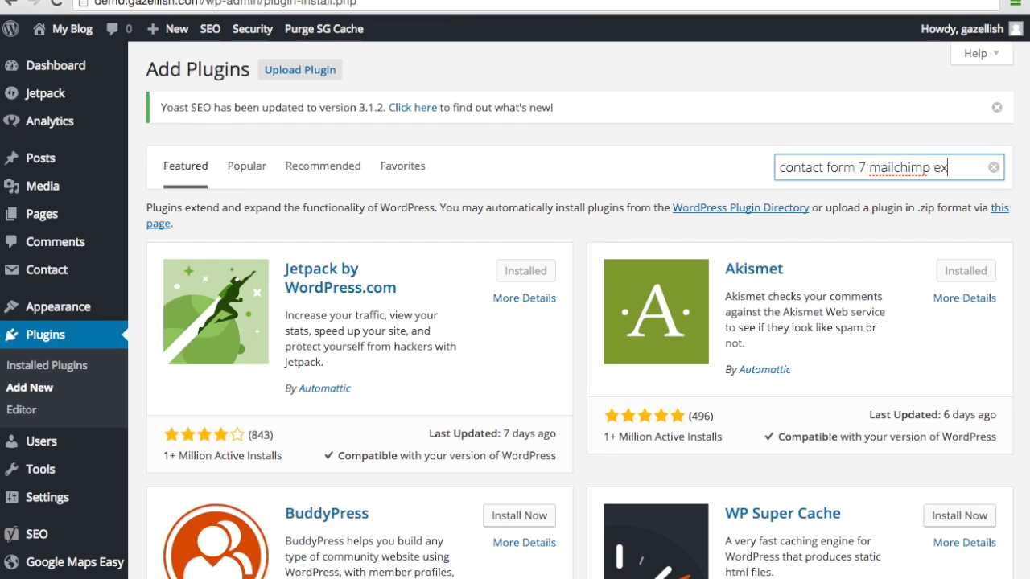
text(tension)
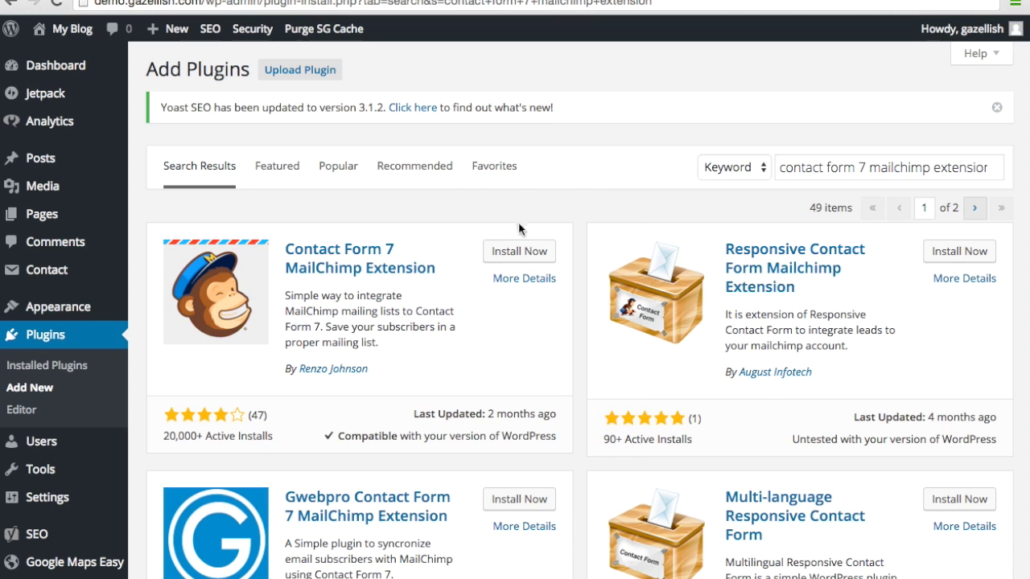
click(504, 255)
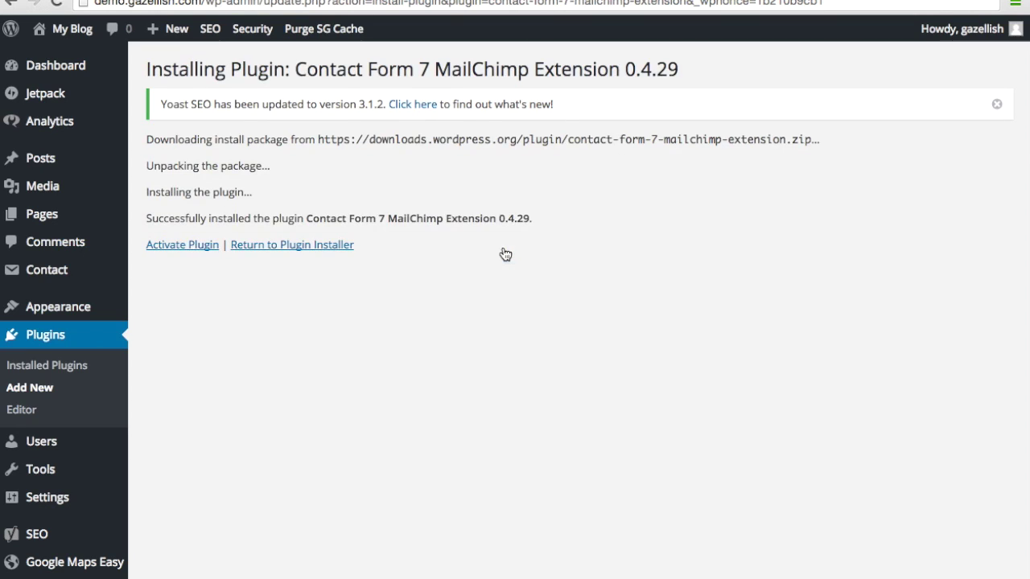
click(200, 251)
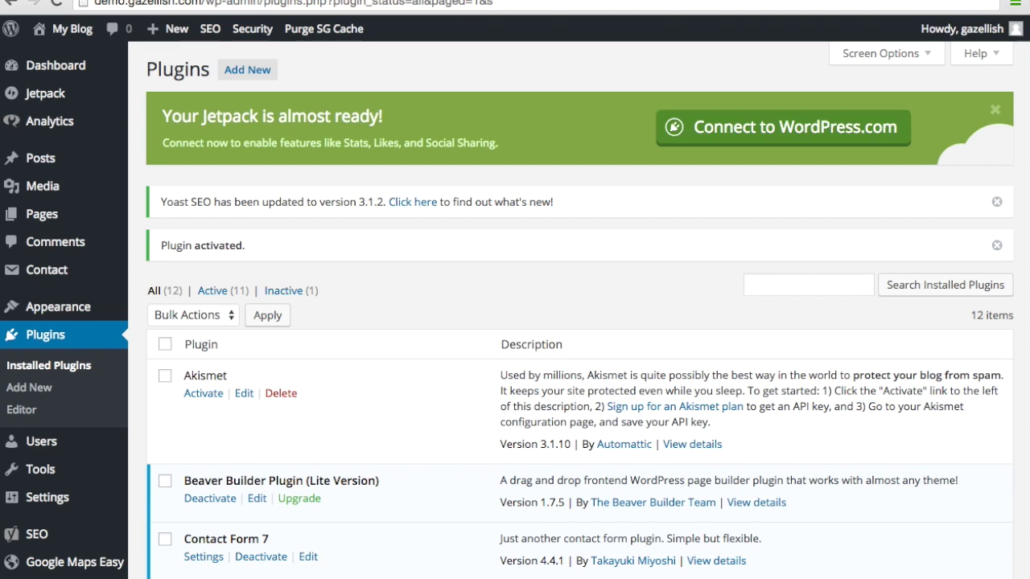
Step: Create a new contact form titled "Demo Form" with the default fields and save it
mouse_move(67, 278)
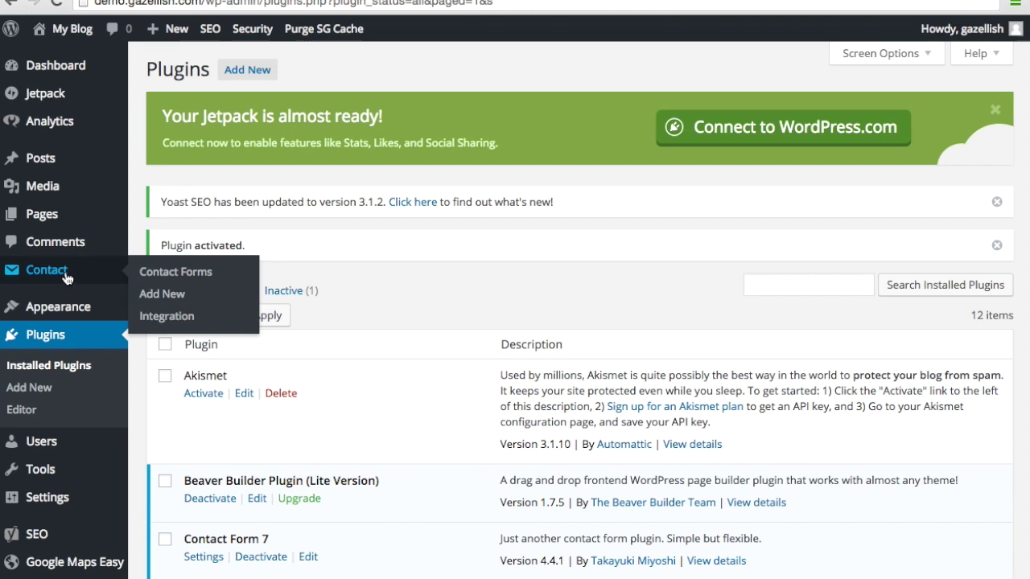
click(66, 277)
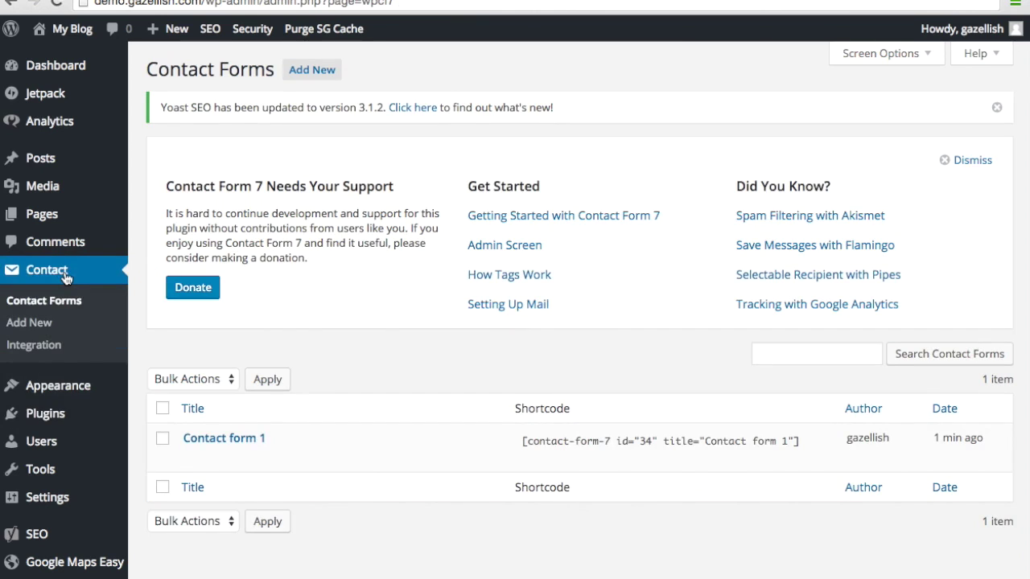
scroll(320, 326, down, 2)
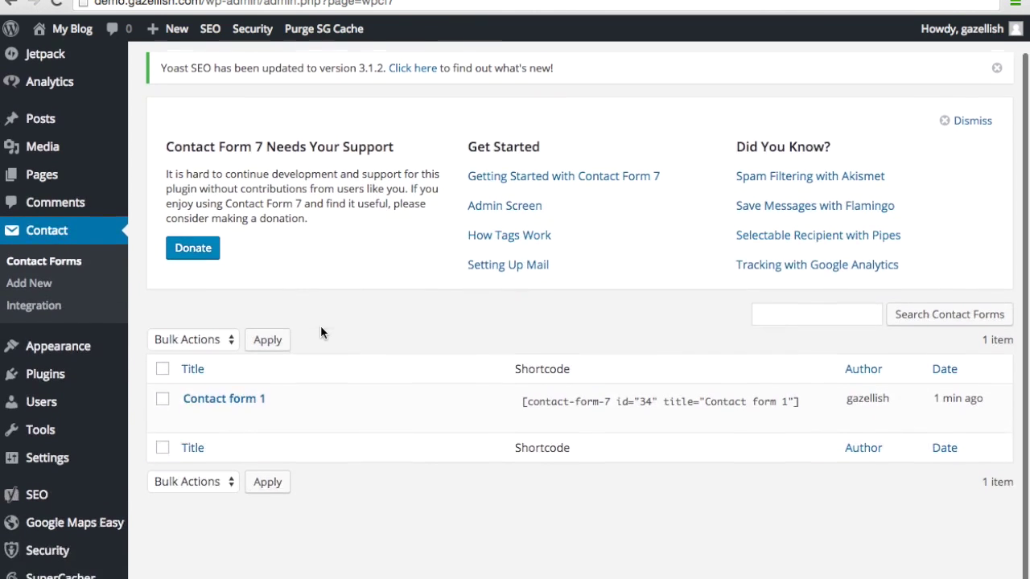
scroll(320, 326, up, 2)
click(314, 70)
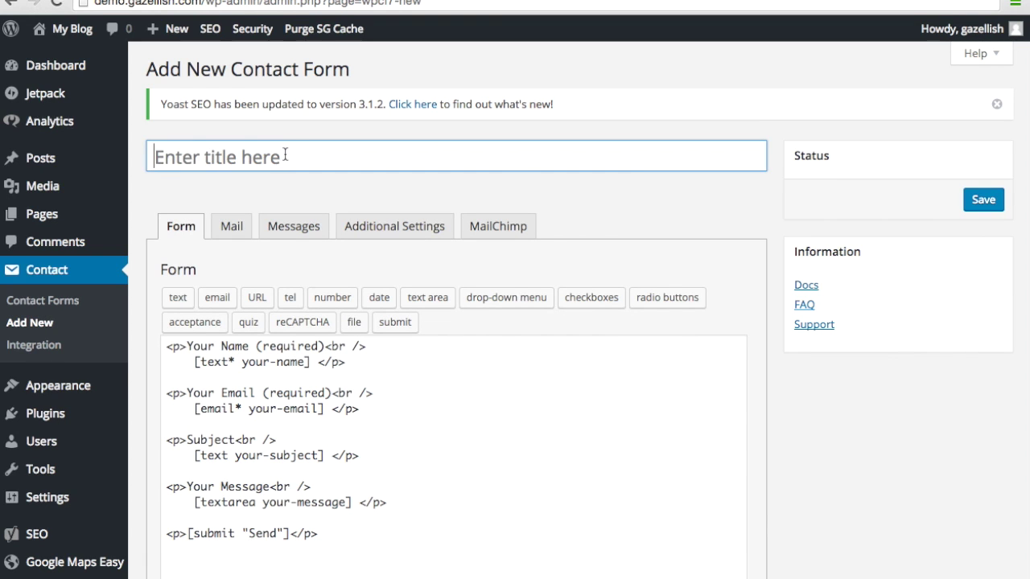
click(284, 155)
text(Demo)
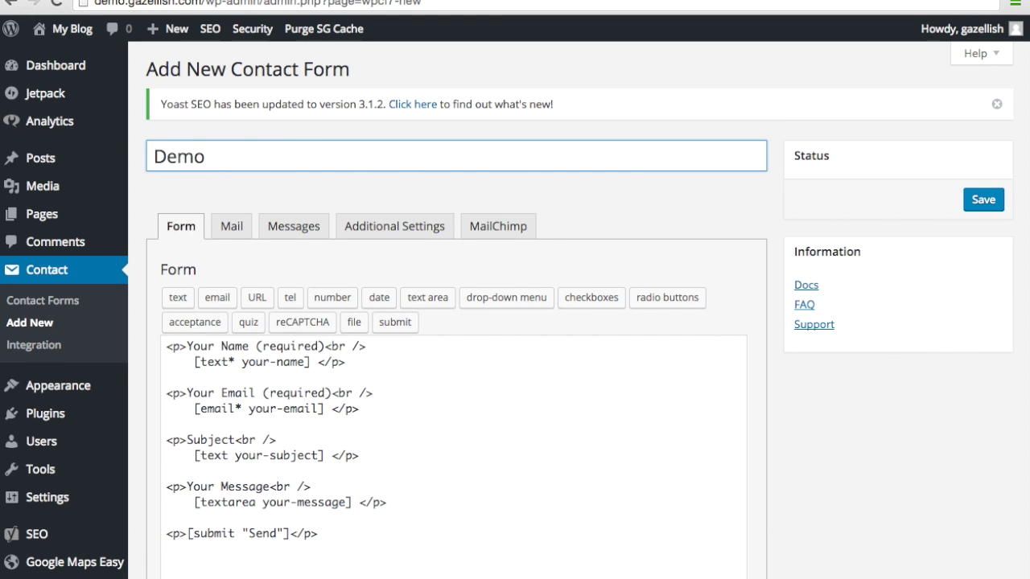
text( Form)
click(970, 203)
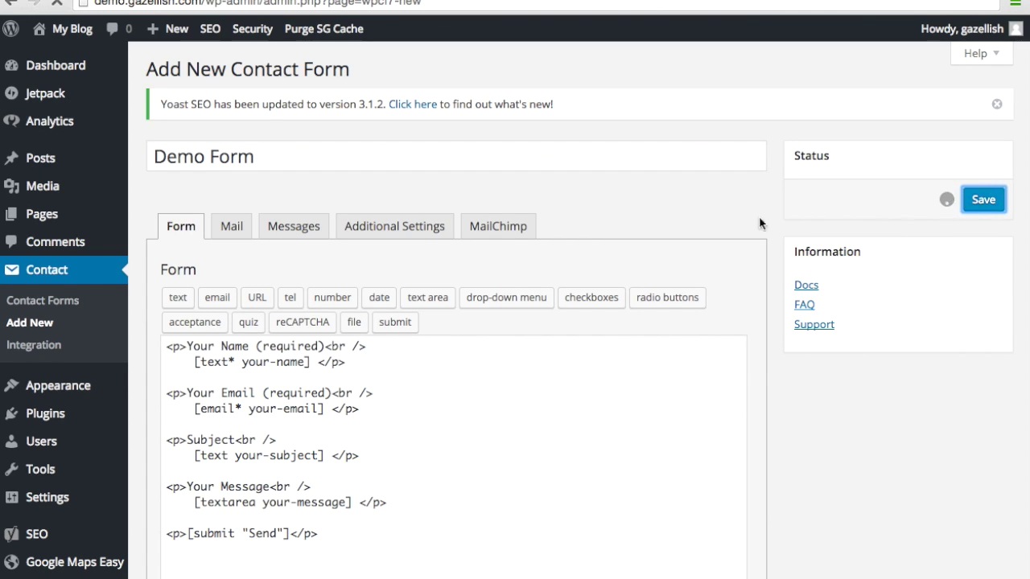
scroll(322, 394, down, 3)
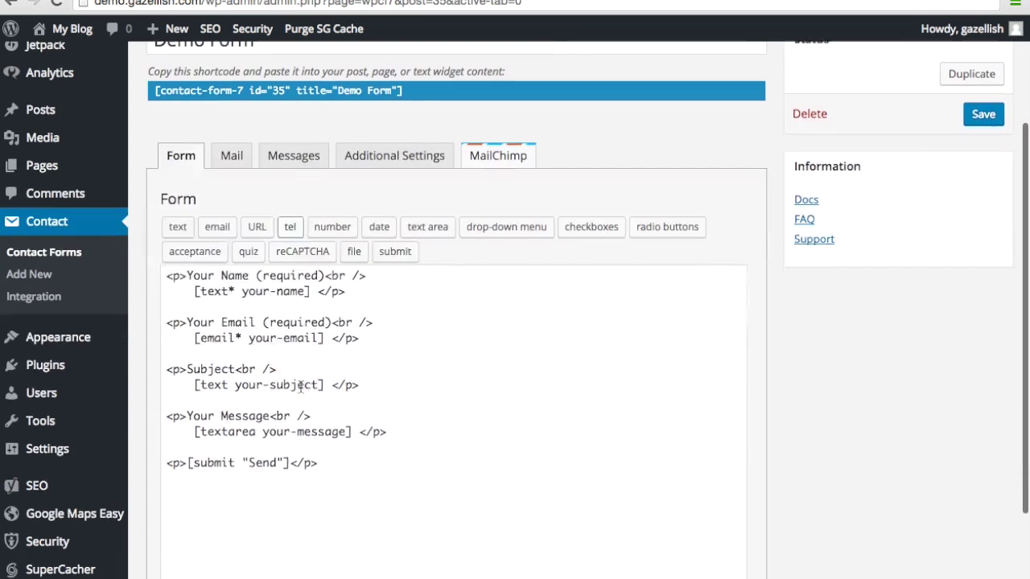
click(215, 231)
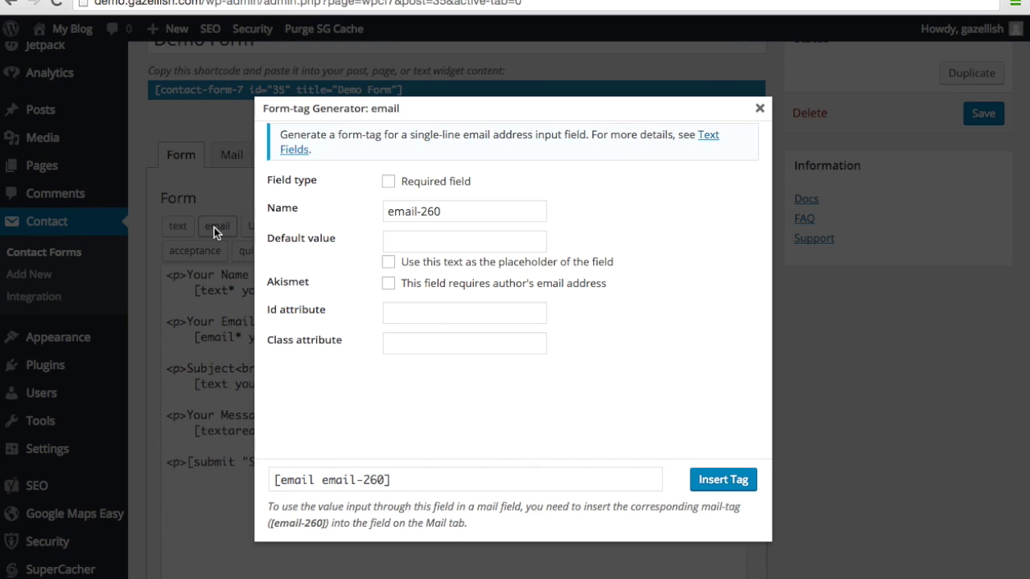
click(702, 481)
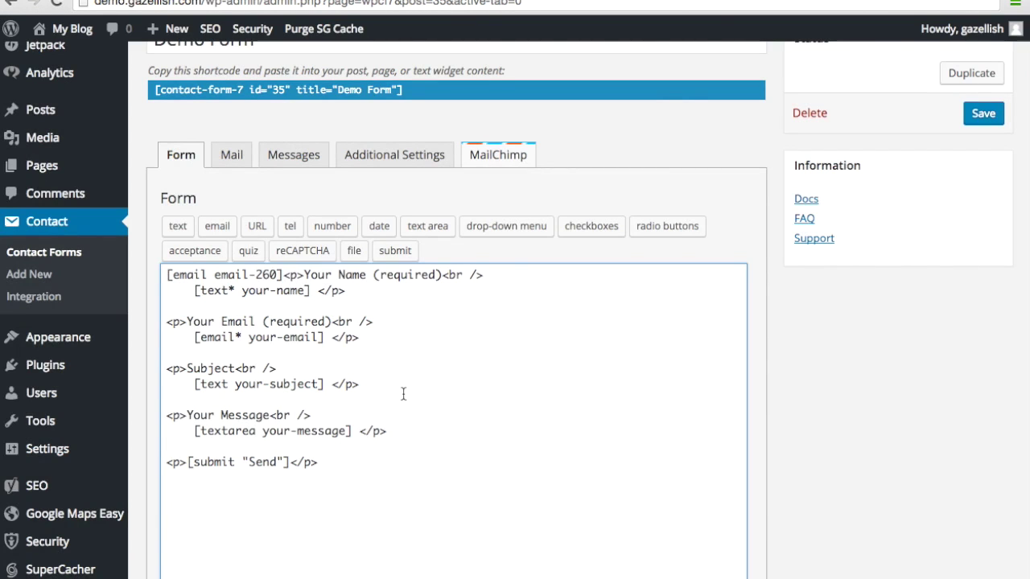
drag(282, 275, 153, 278)
key(super+x)
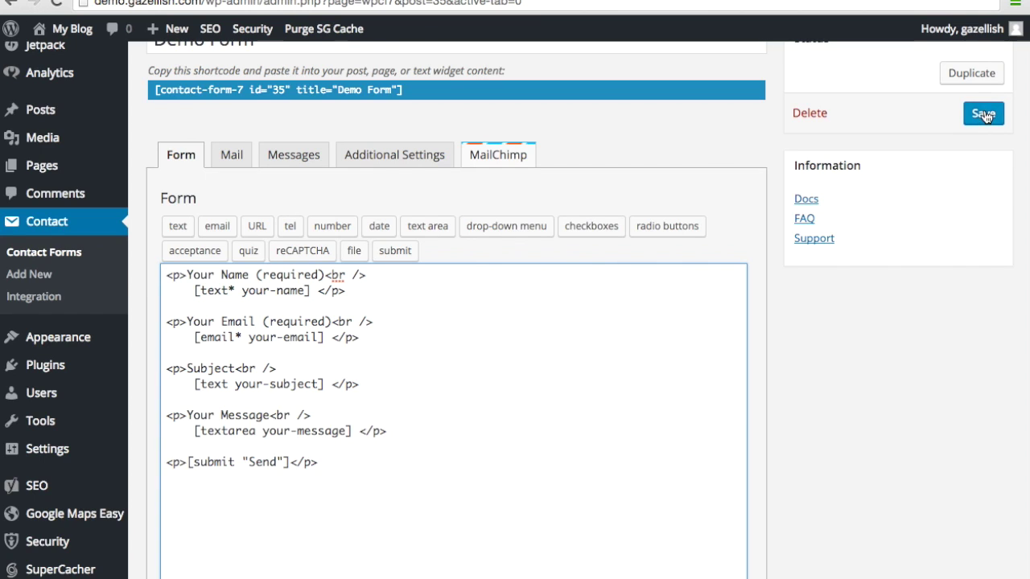
Step: Set Demo Form's MailChimp Subscriber Name to [your-name], copying the field name from the form template
click(502, 159)
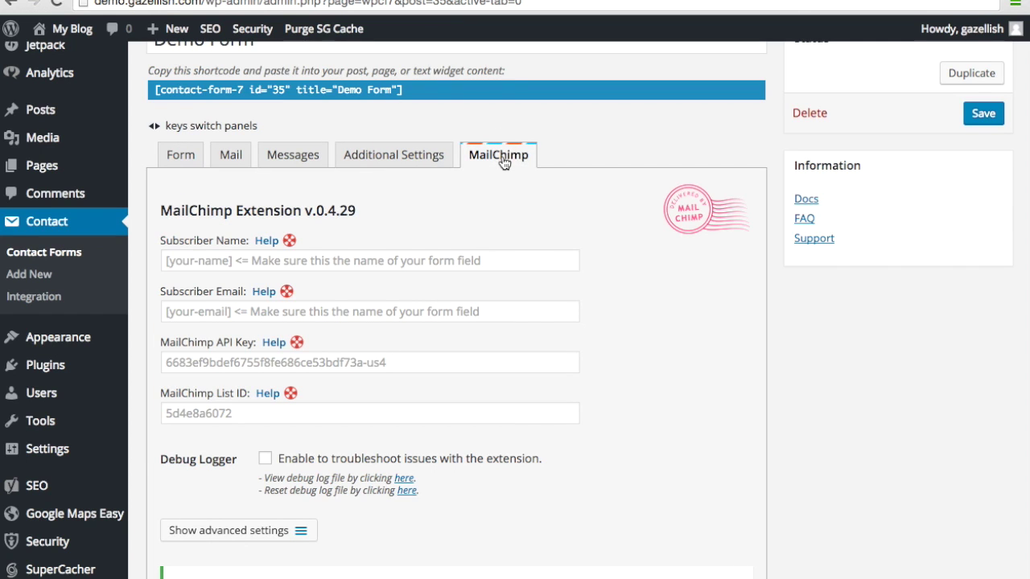
scroll(518, 182, down, 1)
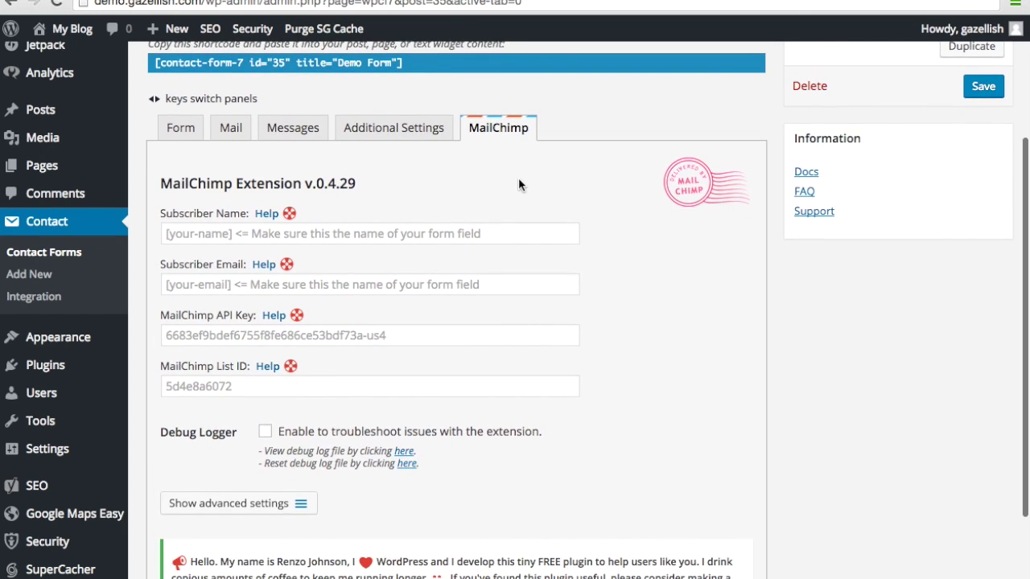
scroll(518, 182, down, 1)
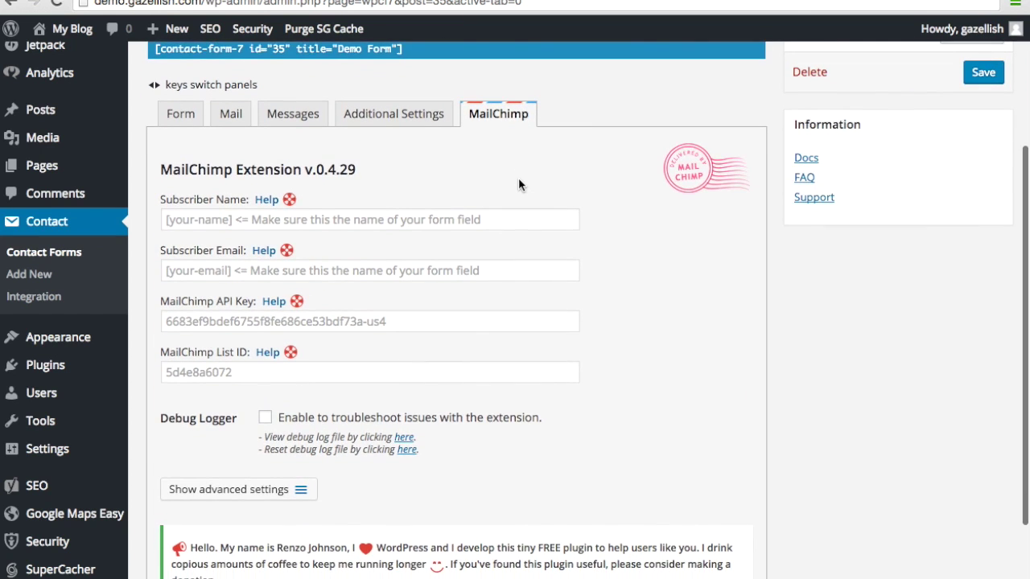
scroll(519, 179, down, 1)
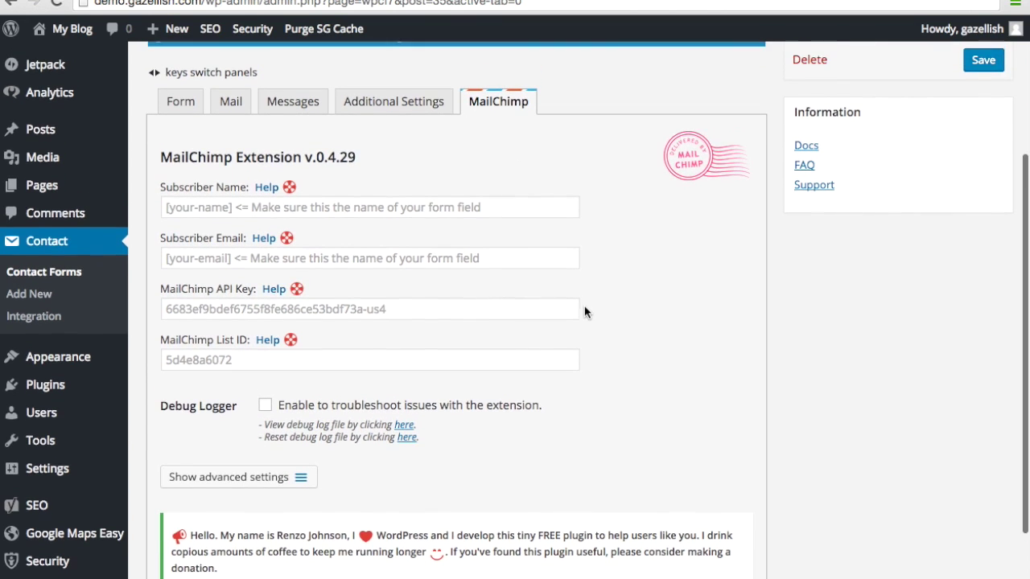
click(182, 102)
drag(242, 237, 309, 237)
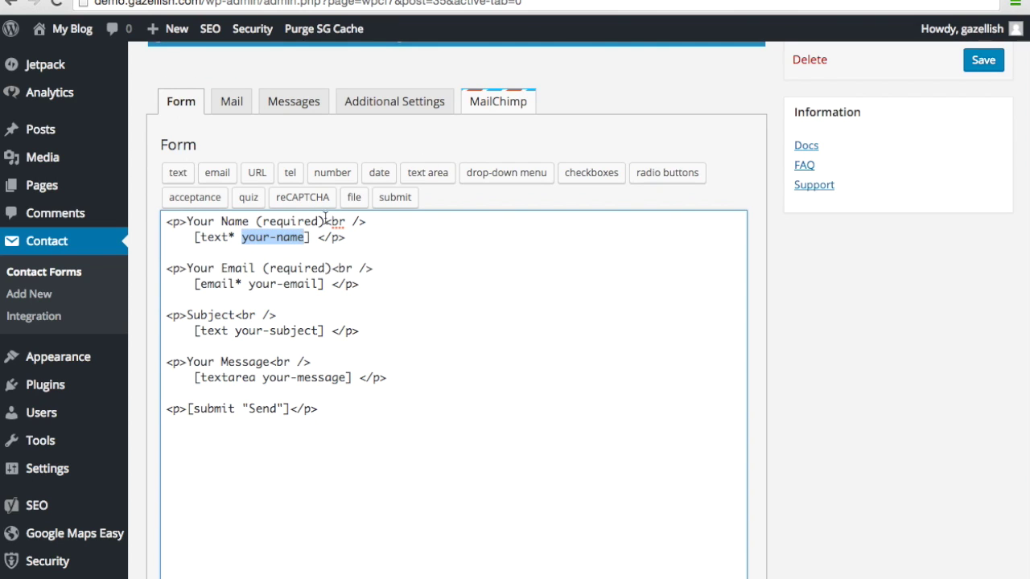
click(490, 106)
click(259, 207)
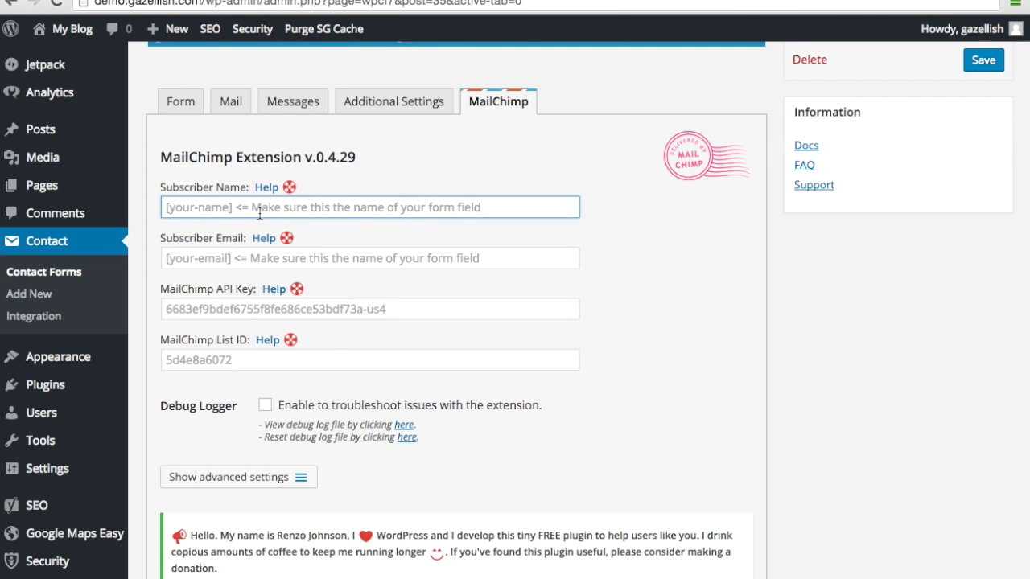
key(ctrl+v)
text(])
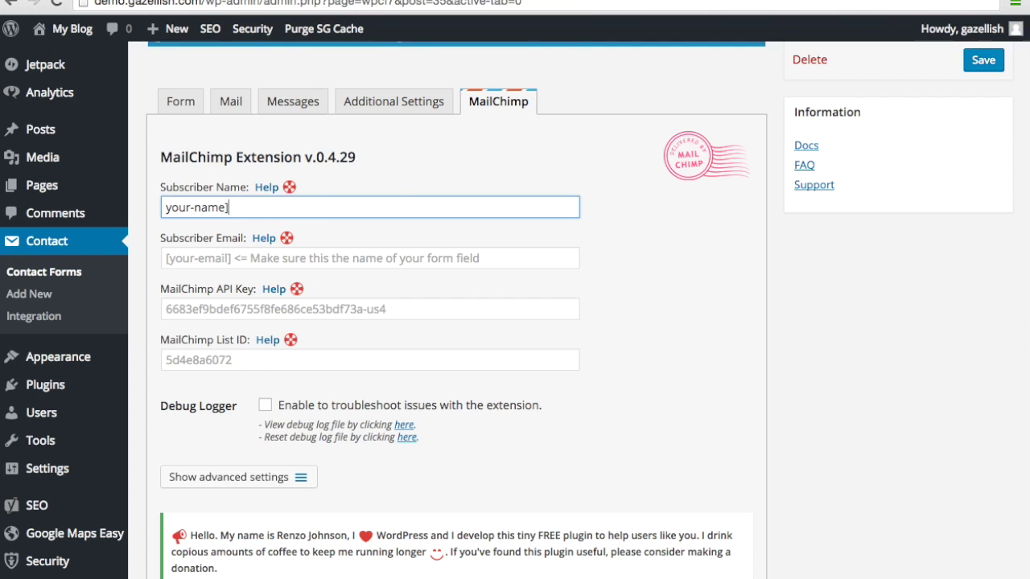
click(167, 207)
text([)
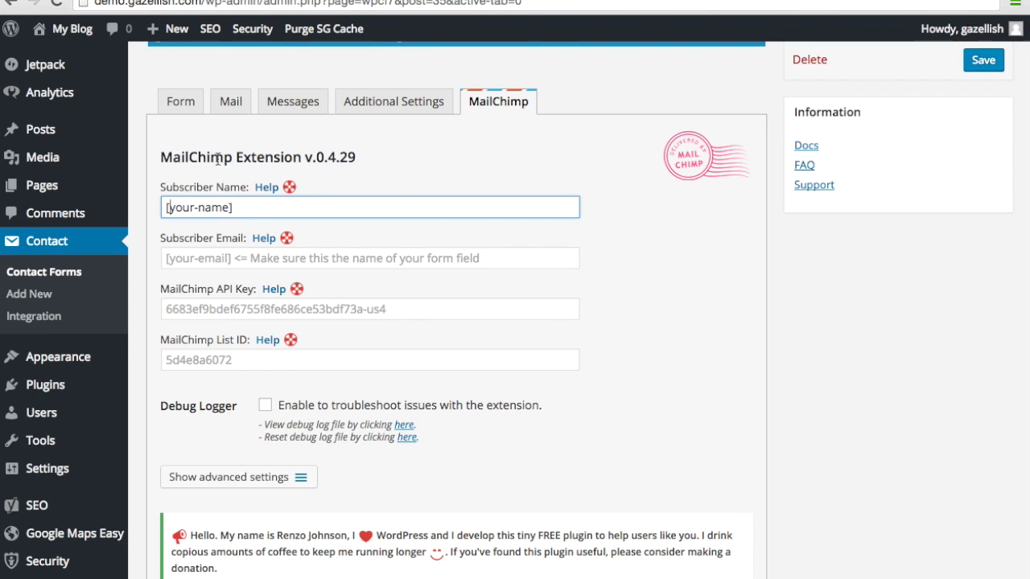
Step: Set Demo Form's MailChimp Subscriber Email to [your-email], copying the field name from the form template
click(171, 102)
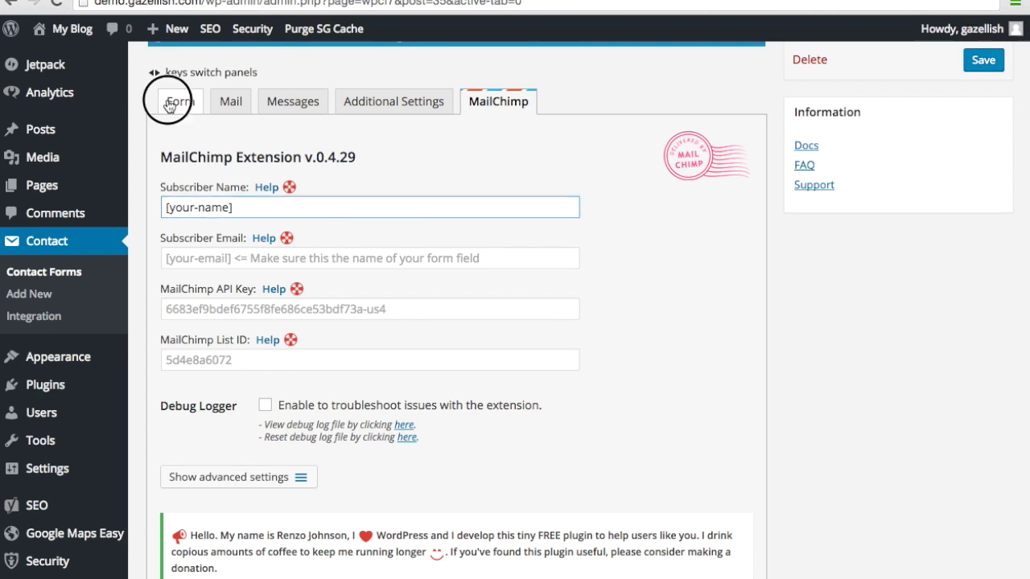
drag(320, 284, 248, 285)
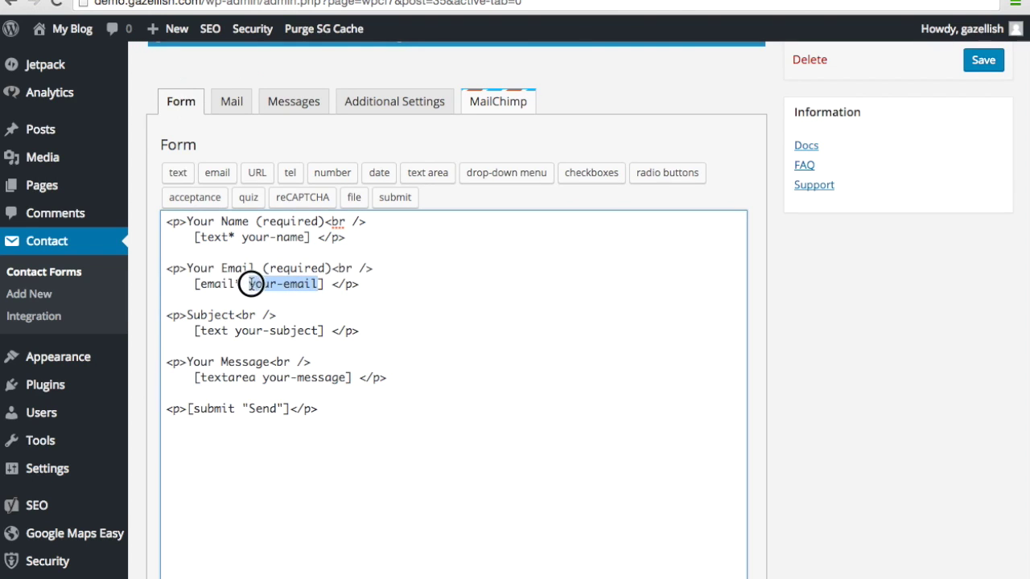
click(486, 103)
click(304, 264)
key(ctrl+v)
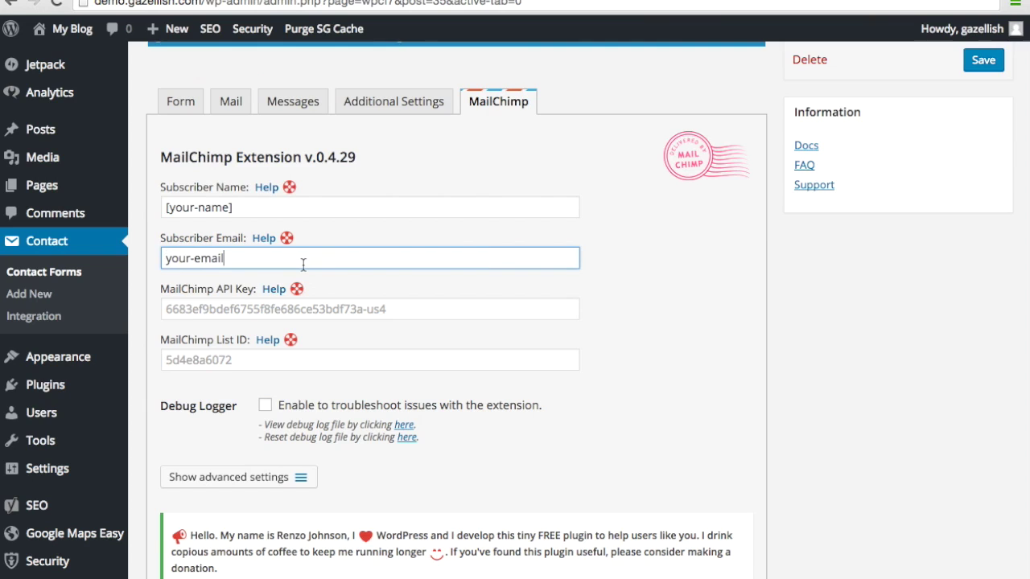
text(])
Step: Switch to the MailChimp account and create a new API key in the account's API keys settings
click(184, 308)
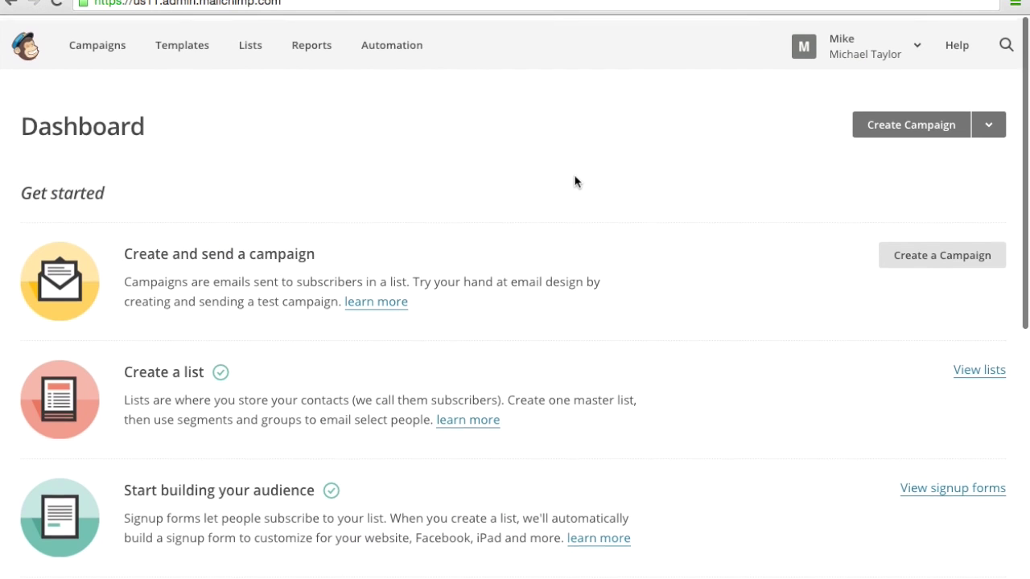
click(863, 48)
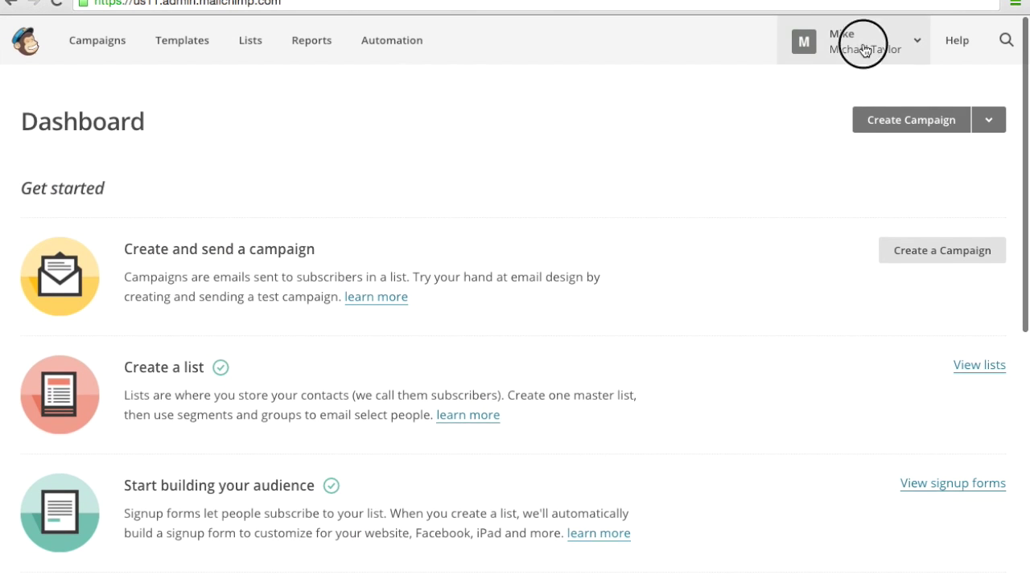
click(773, 187)
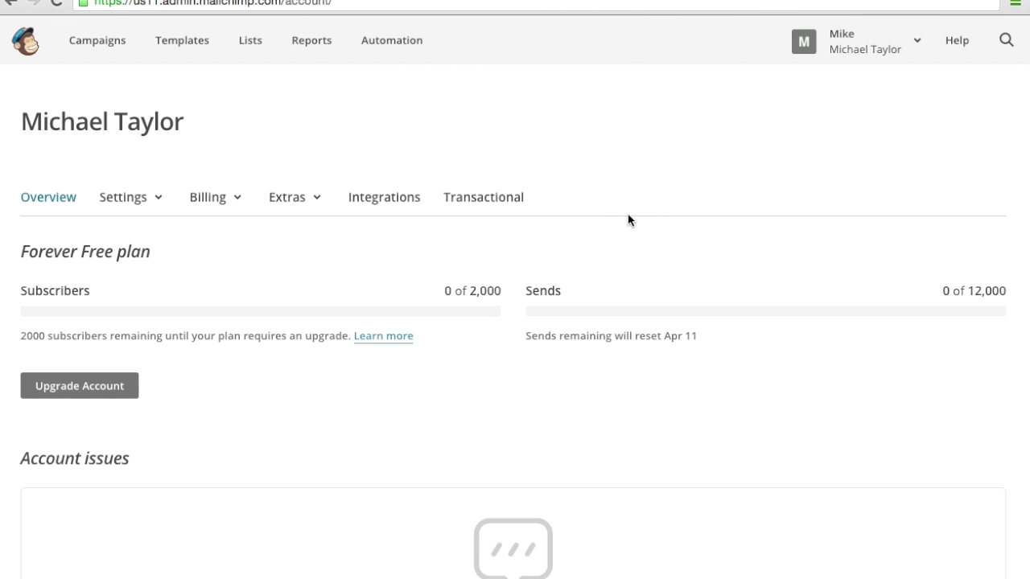
click(298, 196)
click(300, 306)
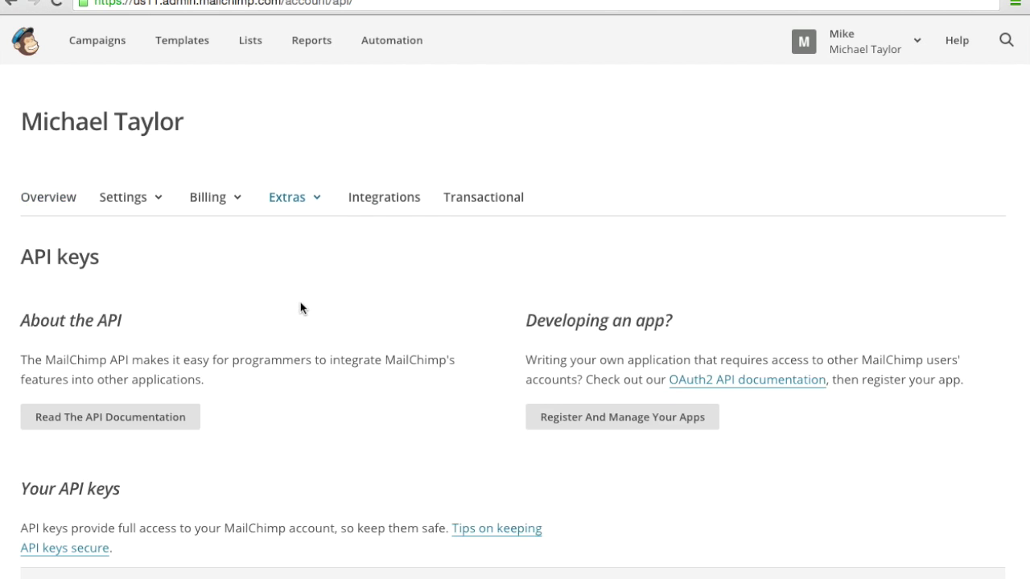
scroll(262, 329, down, 5)
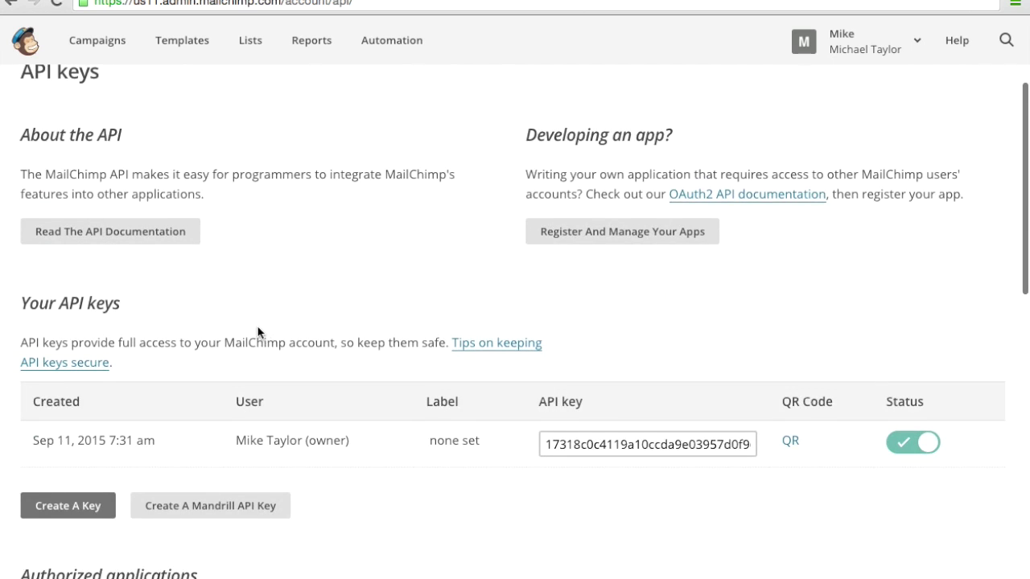
scroll(251, 330, down, 2)
click(104, 430)
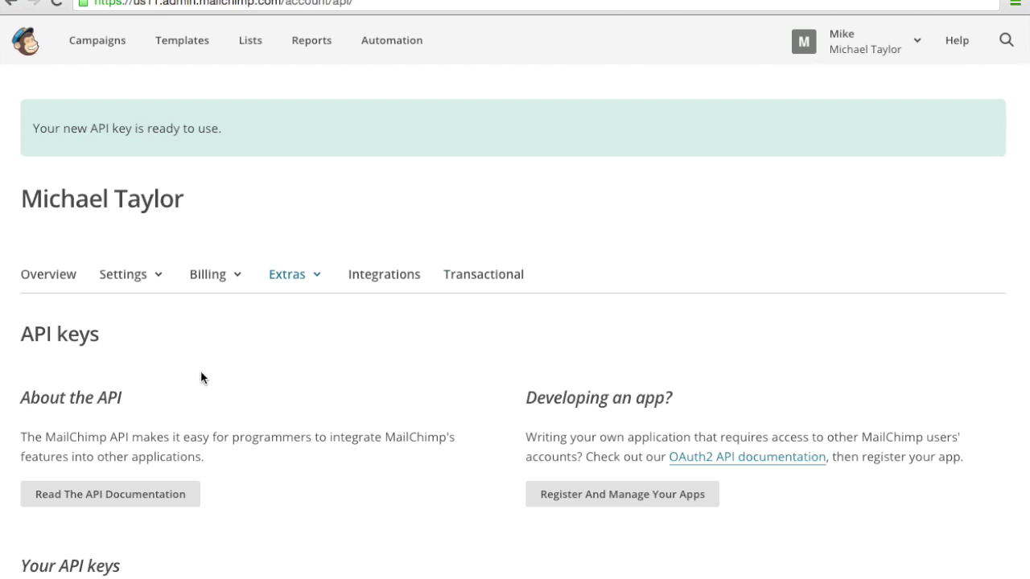
Step: Copy the newly created MailChimp API key and paste it into Demo Form's MailChimp API Key field
scroll(201, 373, down, 4)
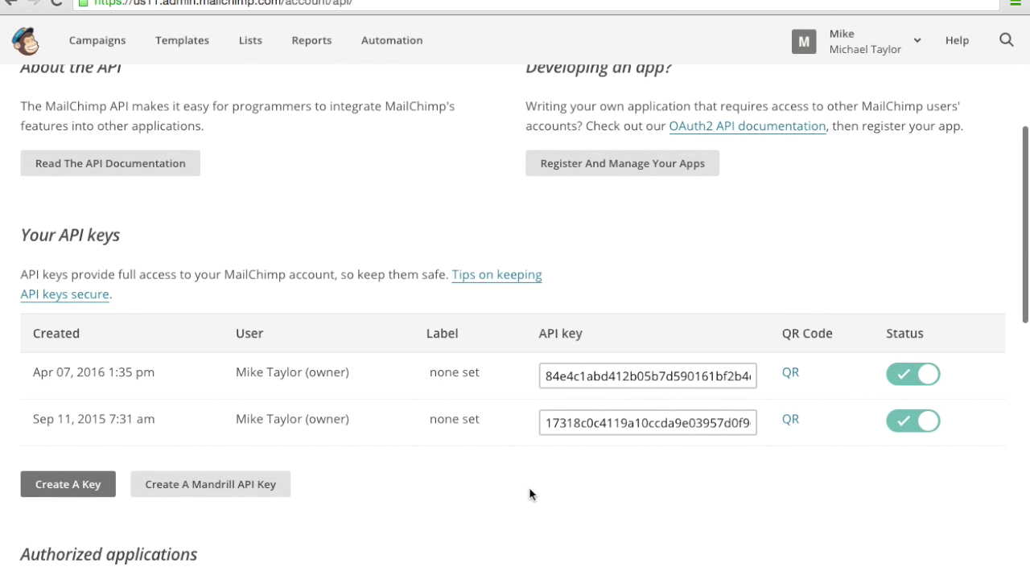
click(634, 370)
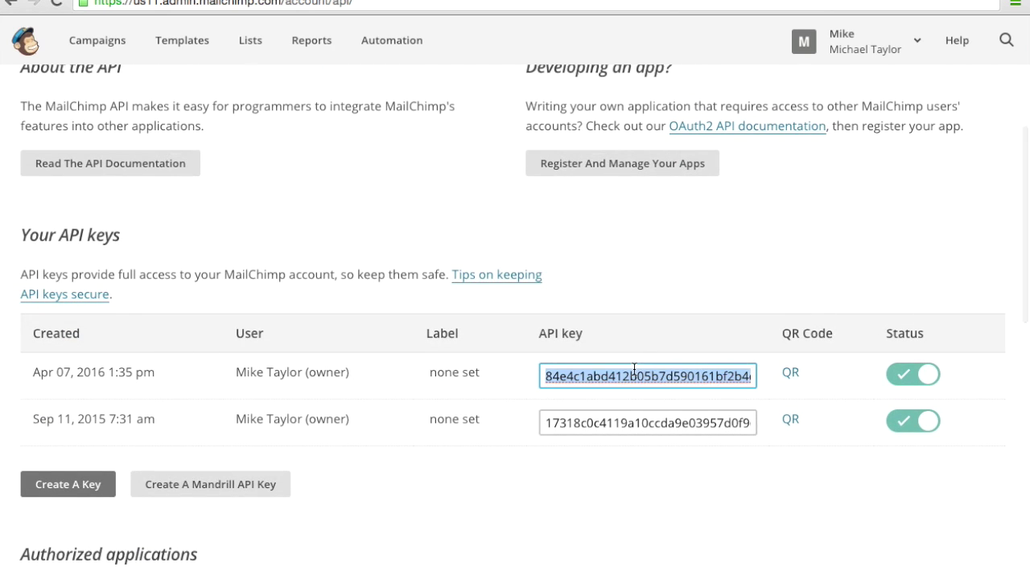
scroll(547, 276, up, 4)
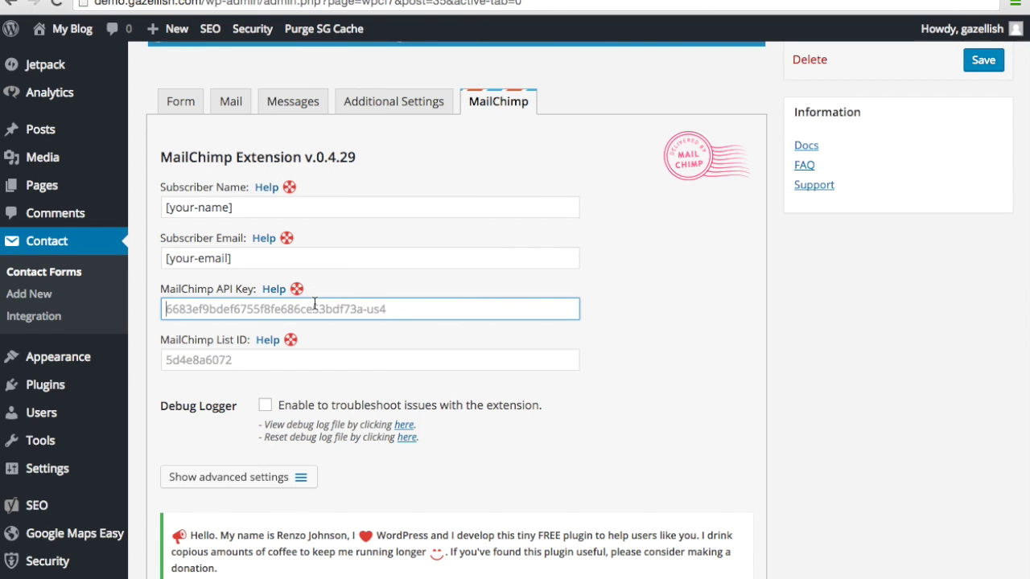
key(ctrl+v)
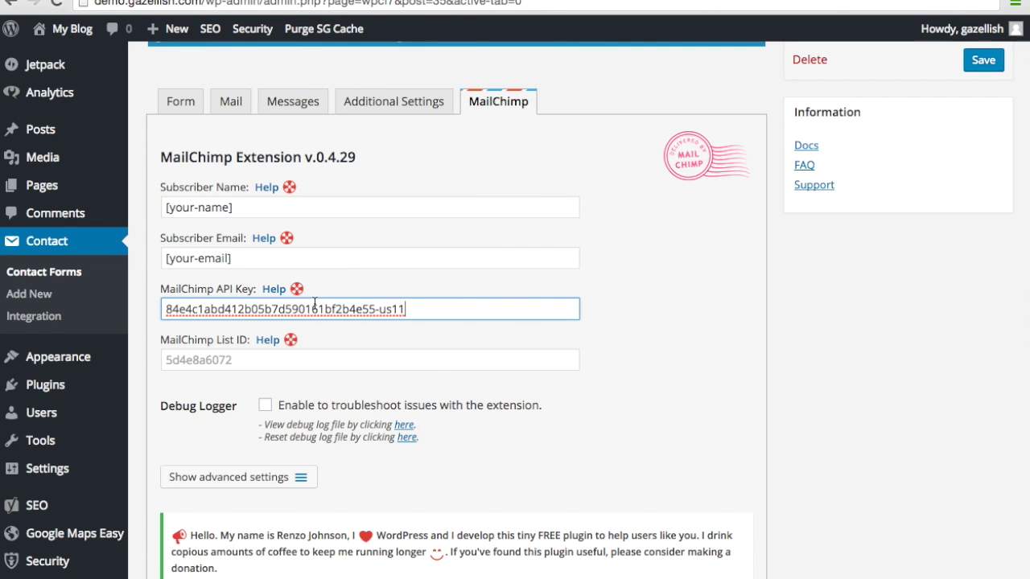
Step: Switch to MailChimp and open the settings of Sample Email List to reach its unique list ID
key(Tab)
key(Tab)
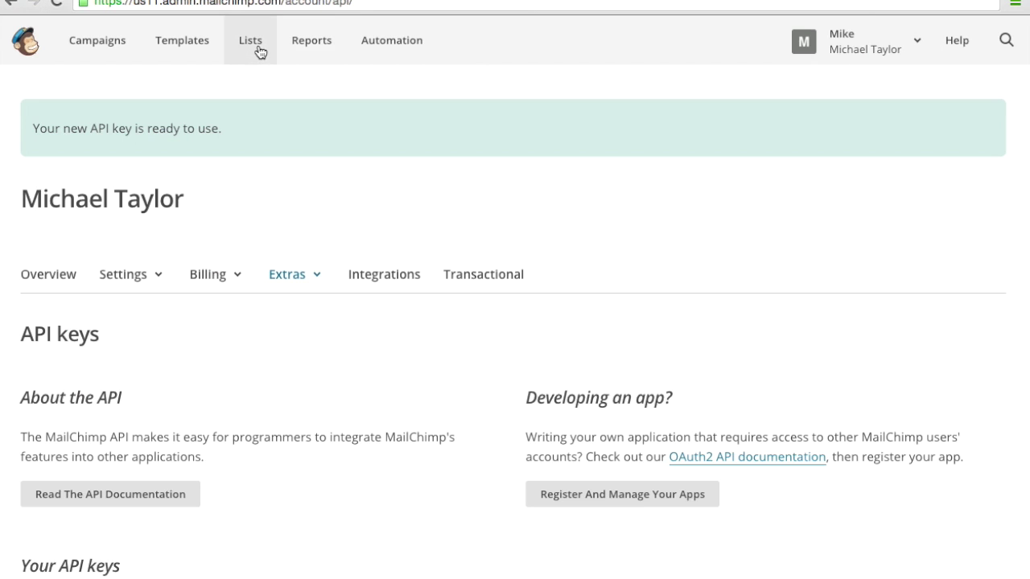
click(259, 51)
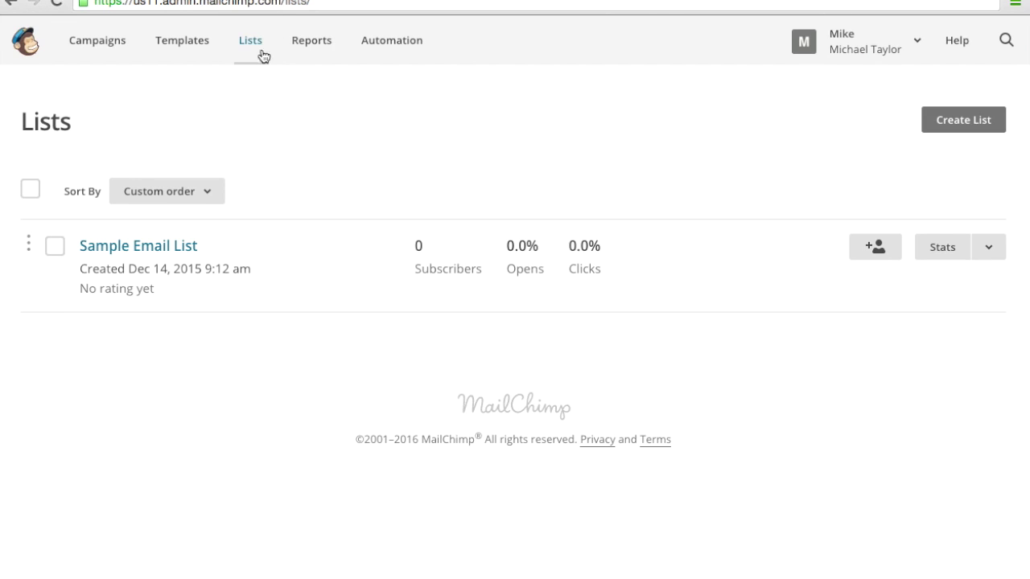
click(987, 247)
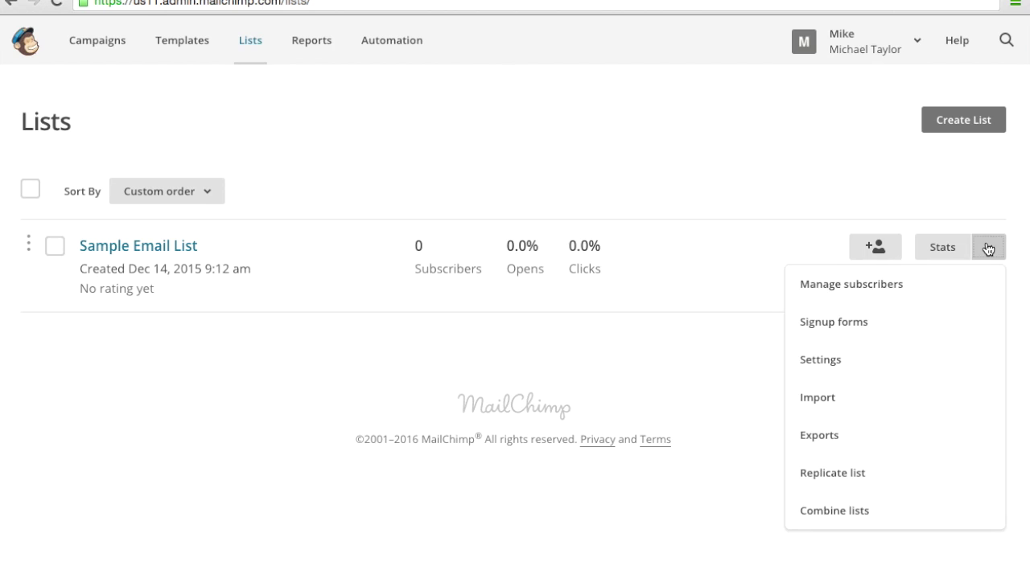
click(894, 359)
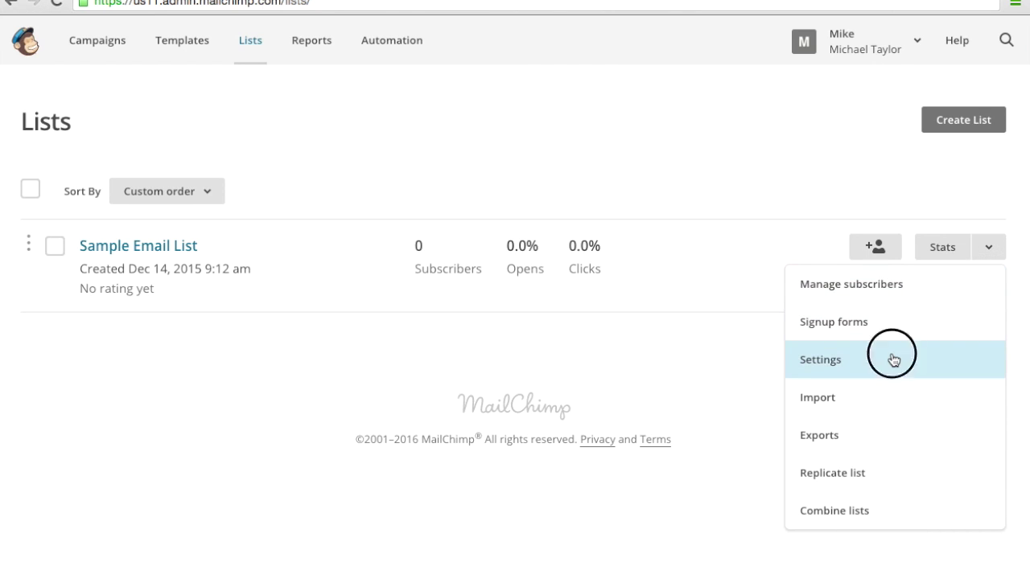
scroll(634, 378, down, 5)
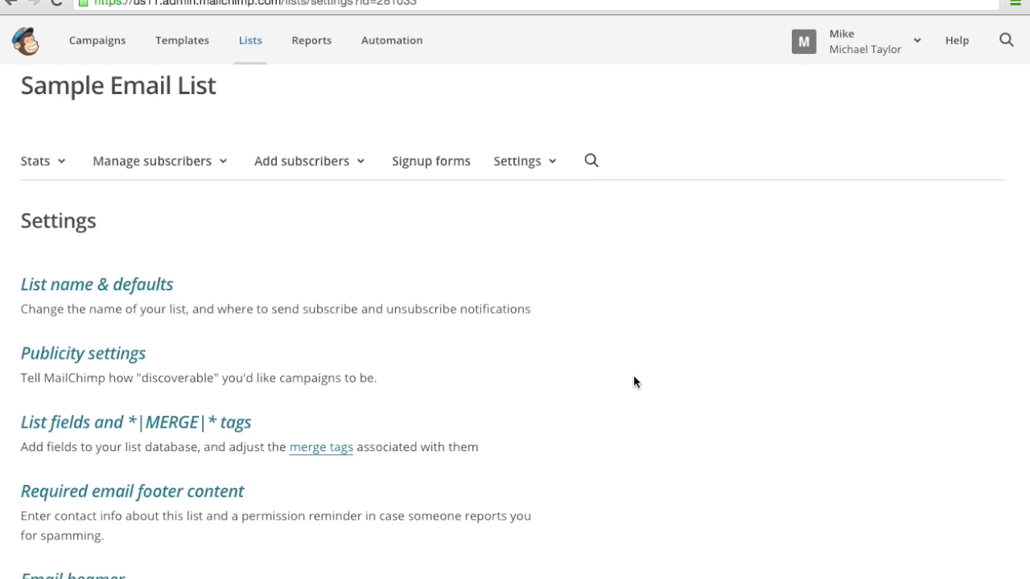
scroll(633, 382, down, 1)
Step: Set Demo Form's MailChimp List ID to 0d0ef84568, copying Sample Email List's unique ID, and save the form
click(384, 436)
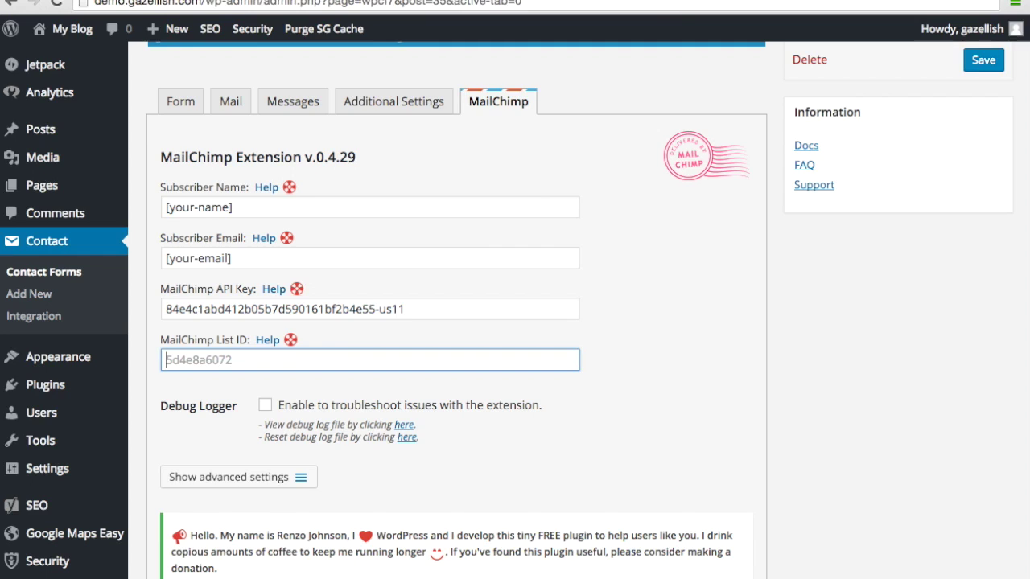
text(0d0ef84568)
click(640, 375)
scroll(640, 375, down, 3)
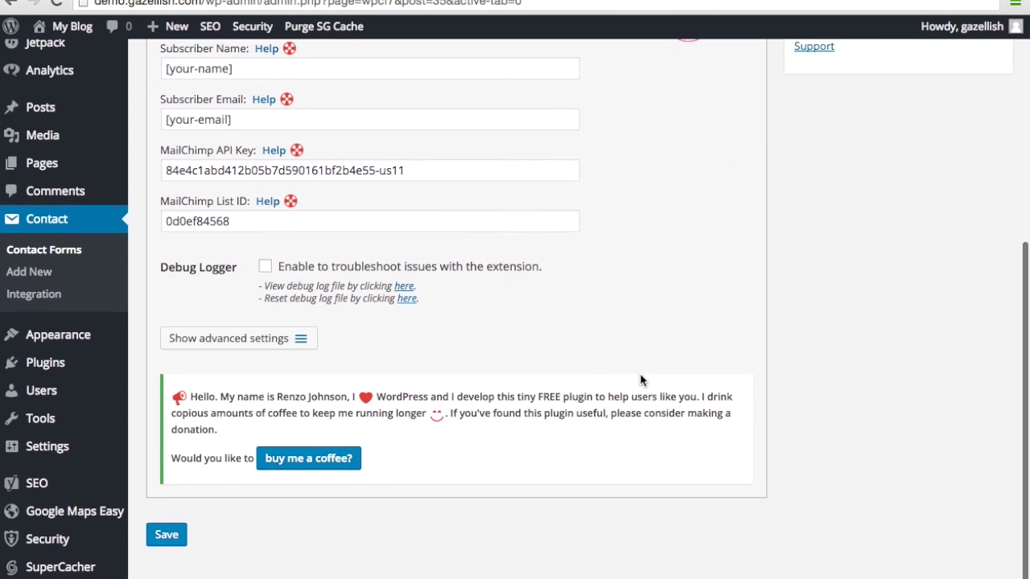
click(178, 540)
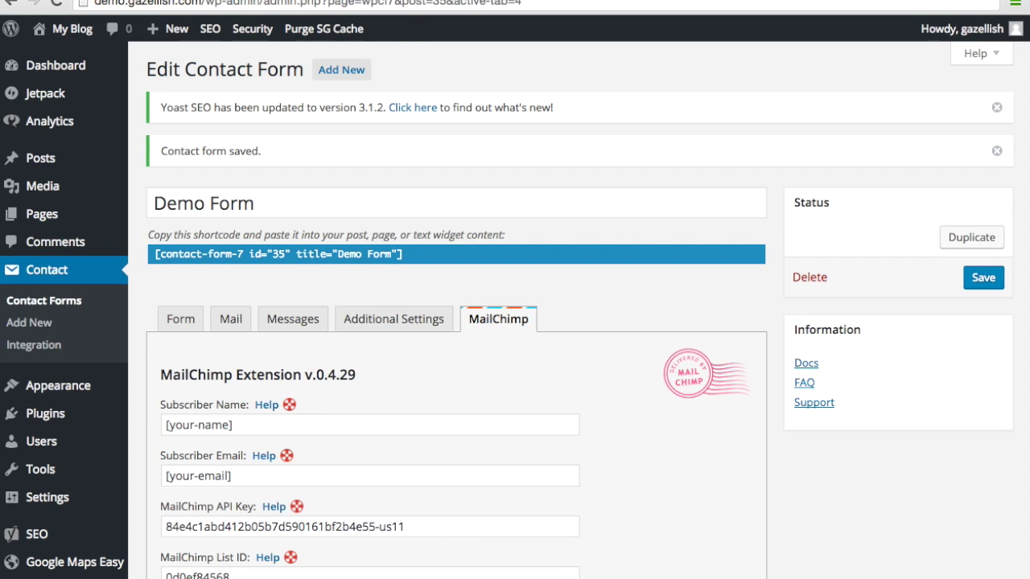
Step: Copy Demo Form's shortcode and add a Text widget to the Sidebar directly below Simple Social Icons
click(388, 255)
key(ctrl+c)
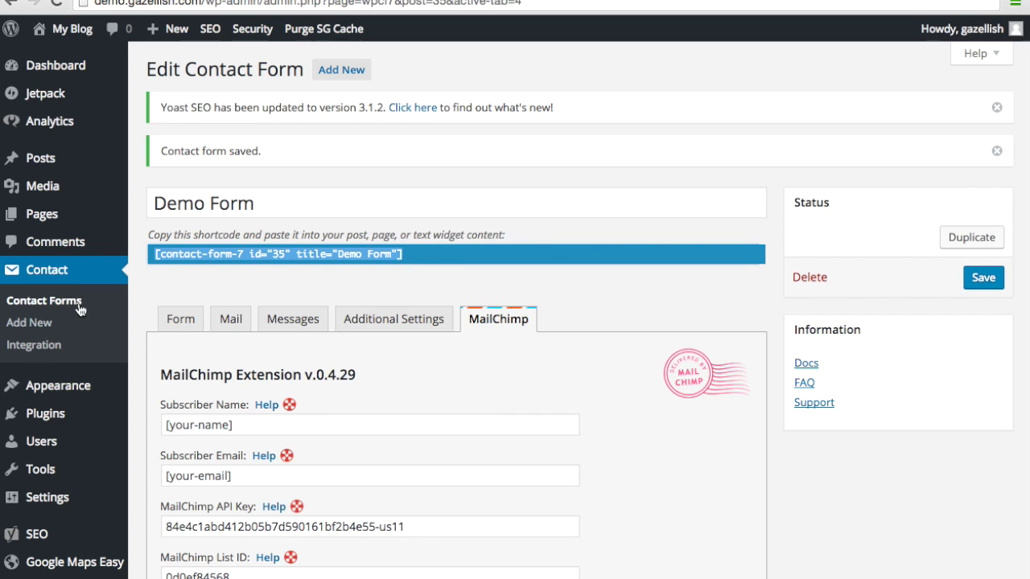
mouse_move(46, 391)
click(160, 432)
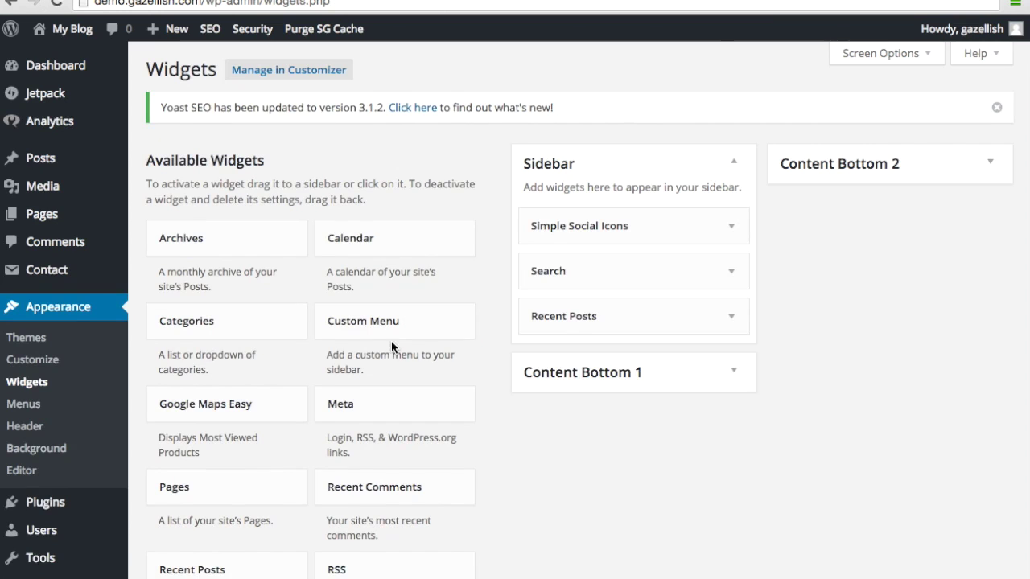
scroll(391, 340, down, 2)
scroll(391, 340, down, 2)
drag(376, 527, 601, 261)
scroll(593, 324, up, 4)
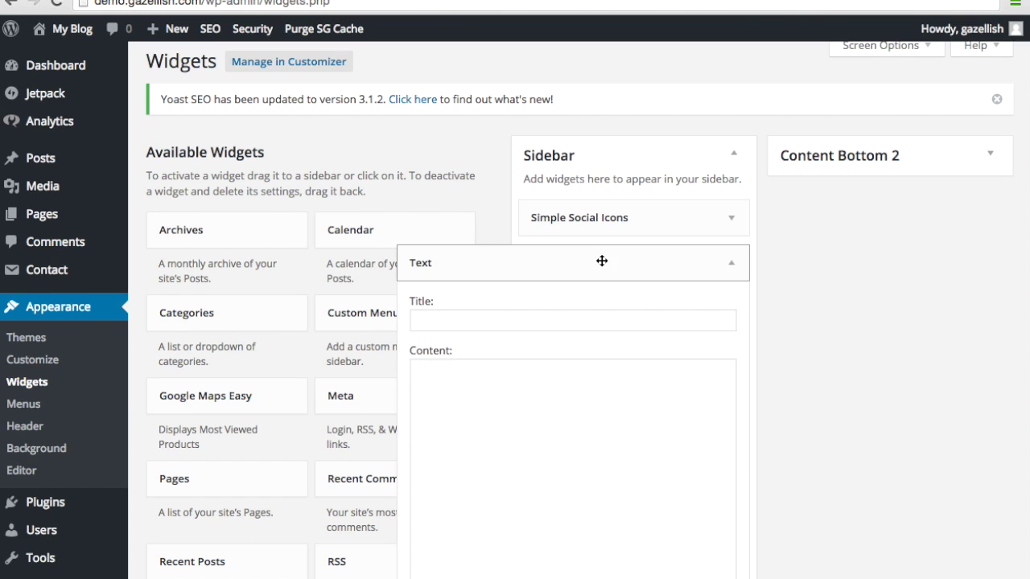
Step: Paste the shortcode [contact-form-7 id="35" title="Demo Form"] as the Text widget's content and save the widget
click(531, 379)
key(ctrl+v)
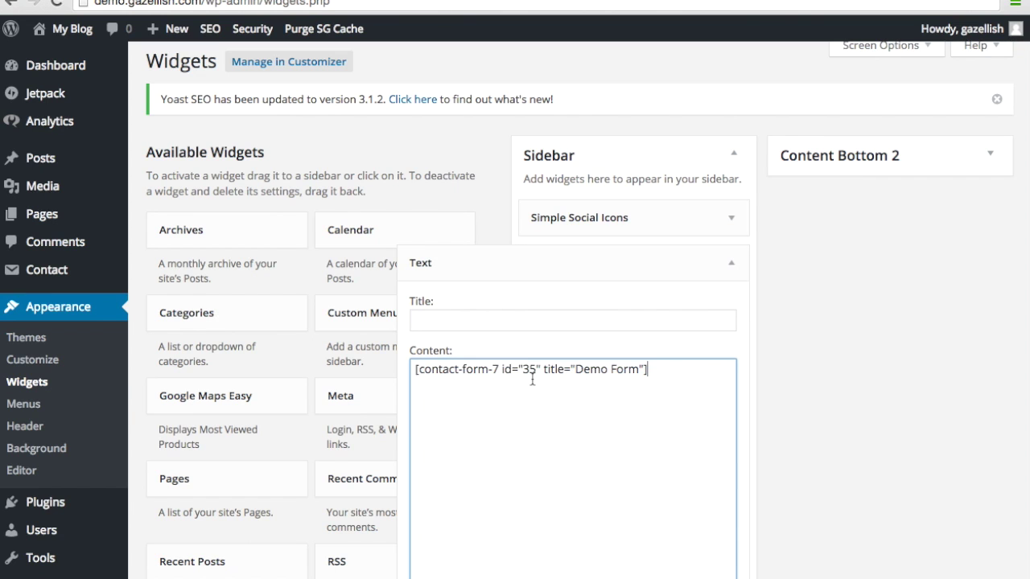
scroll(732, 368, down, 3)
click(715, 530)
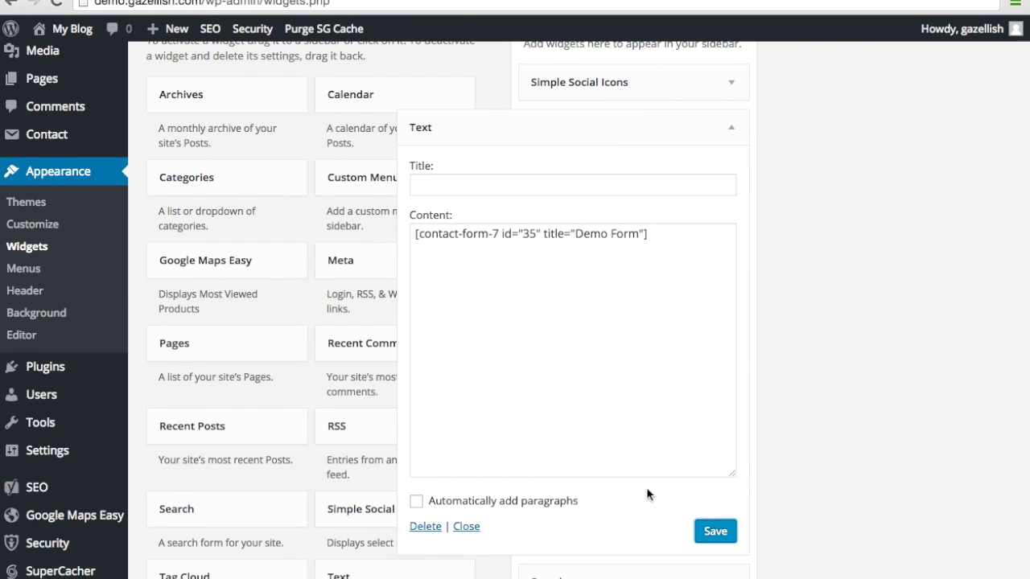
Step: Visit the live site and fill in the sidebar contact form with the name "Sample" and a sample e-mail address
mouse_move(89, 37)
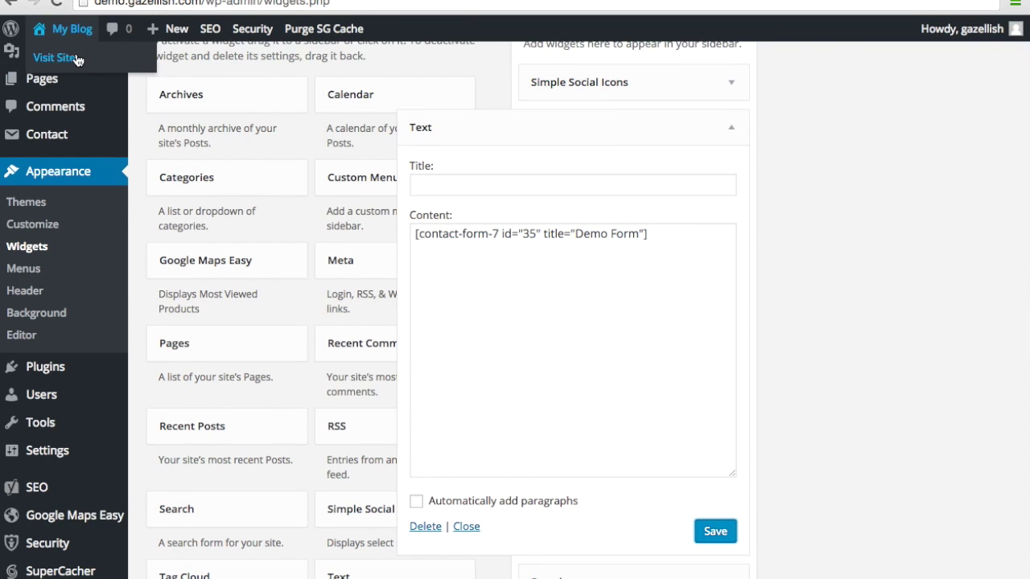
click(77, 58)
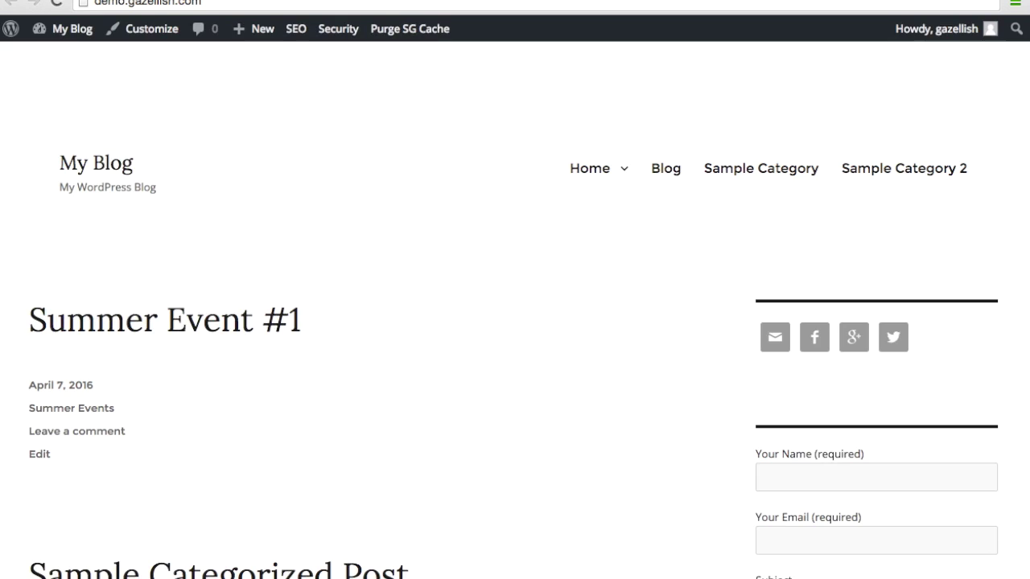
scroll(558, 260, down, 7)
click(800, 171)
text(Sample)
key(Tab)
text(sam)
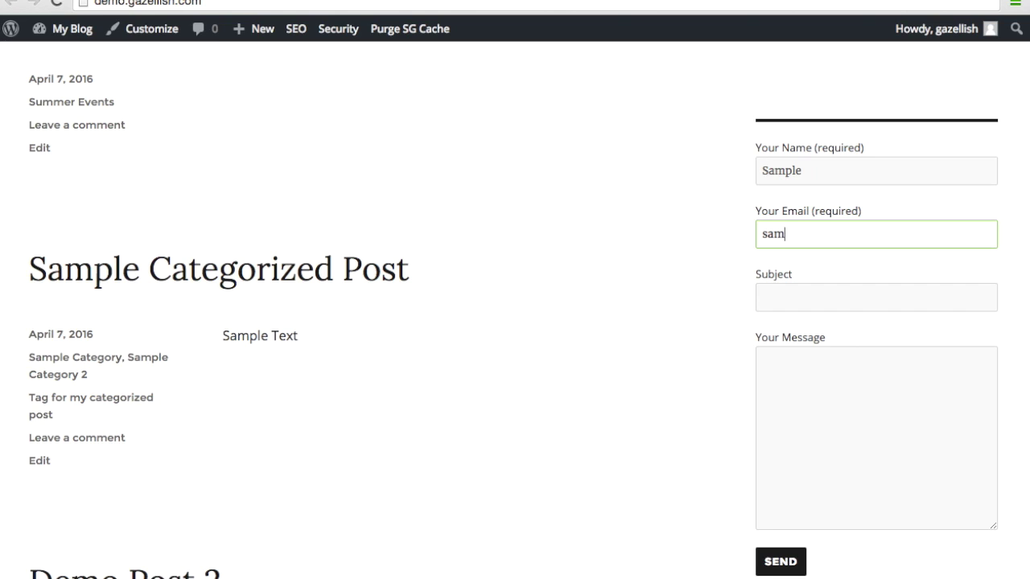
text(ple@sample.com)
key(Tab)
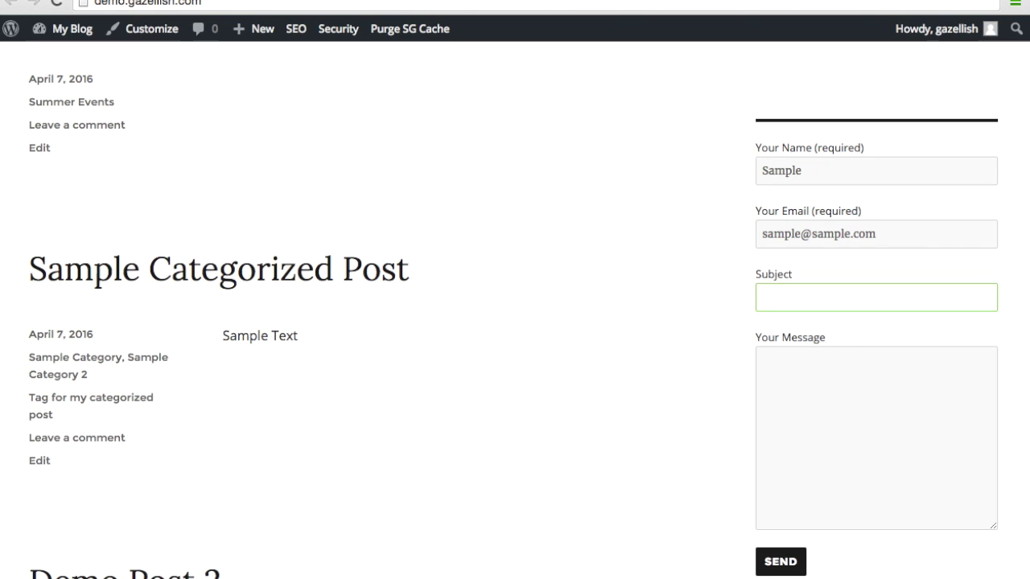
Step: Enter "None" as both the subject and the message of the contact form and send it
text(None)
key(Tab)
text(None)
click(778, 562)
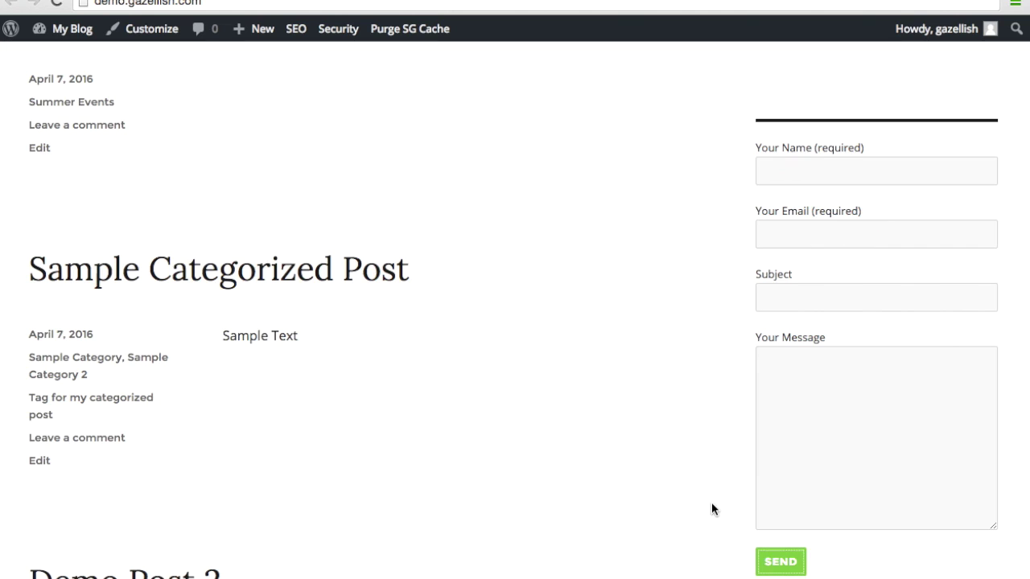
scroll(712, 509, down, 3)
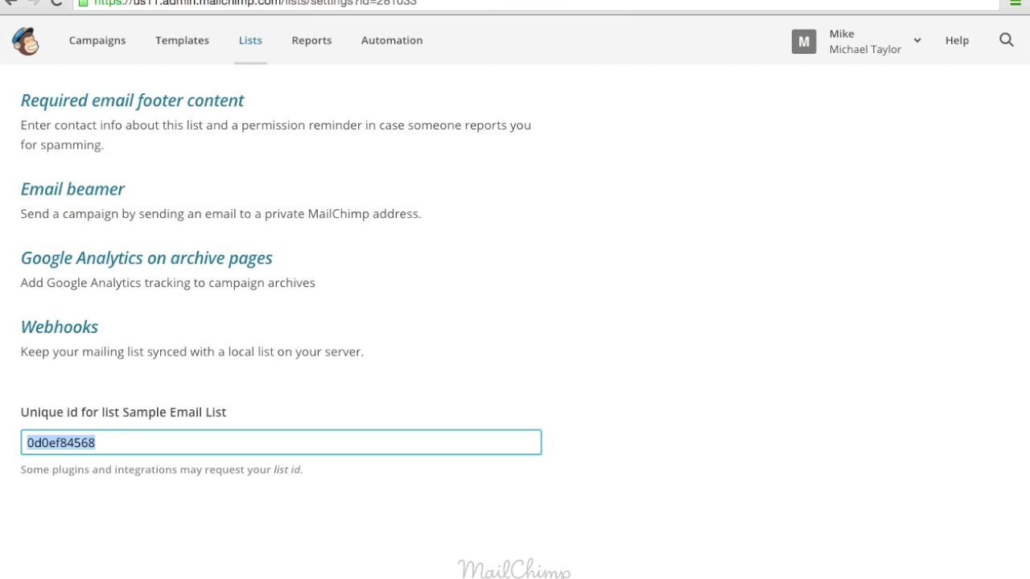
Step: Switch to MailChimp and view the subscribers of Sample Email List to check for the test submission
scroll(343, 147, up, 3)
scroll(342, 146, up, 3)
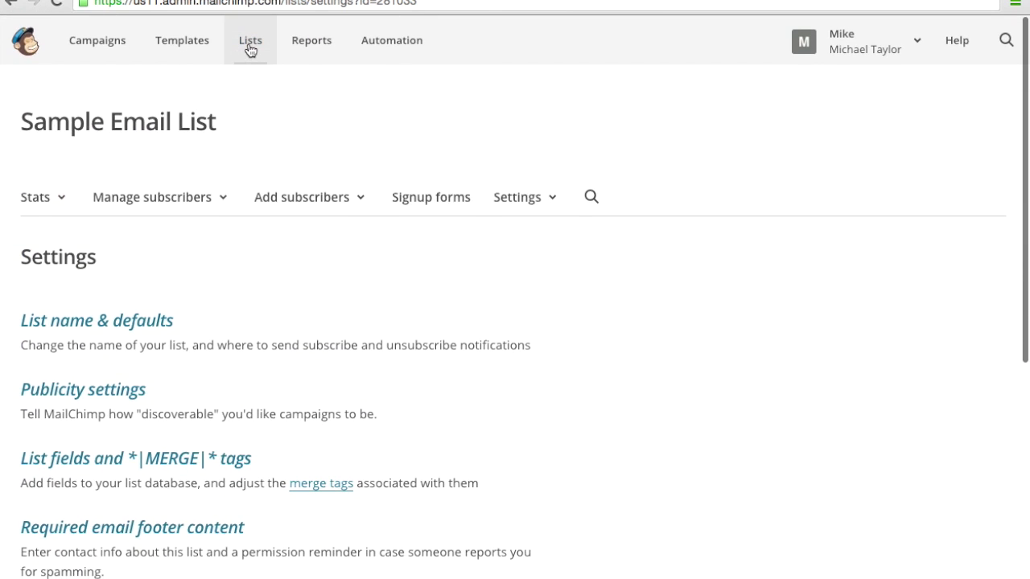
click(250, 50)
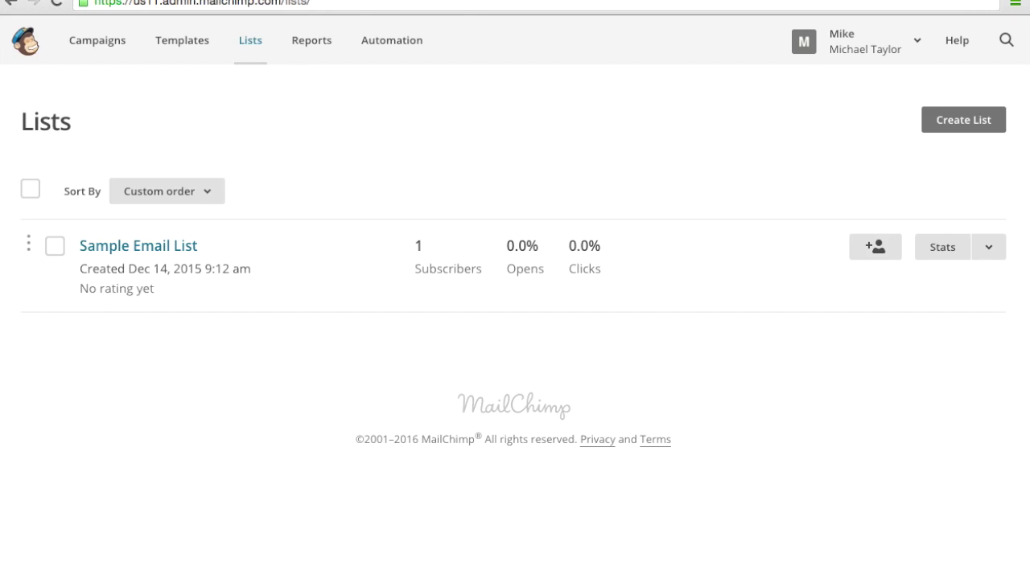
click(162, 247)
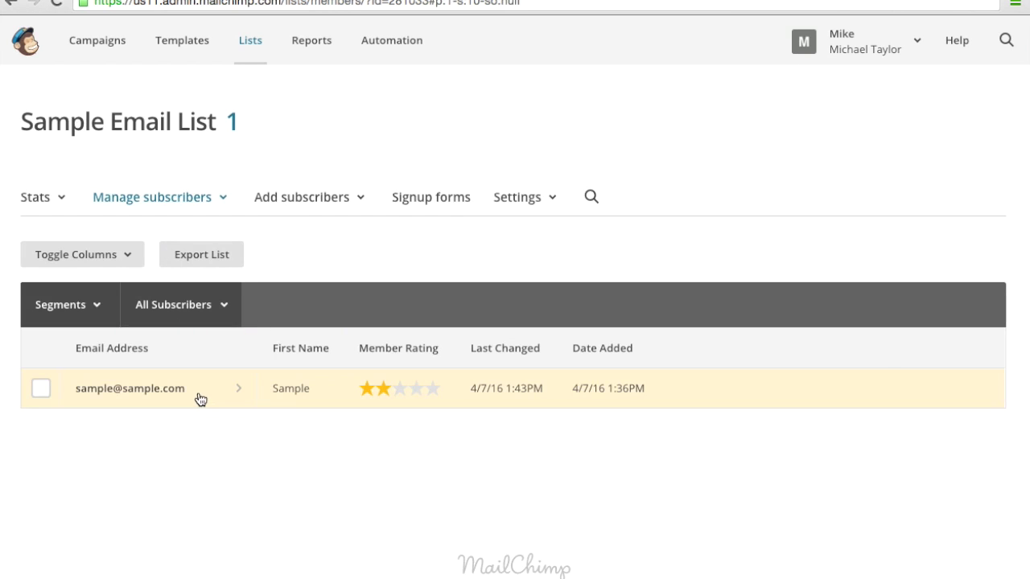
Step: Switch to Demo Form's editor in WordPress and open its Additional Settings for adding a code snippet
scroll(200, 406, down, 2)
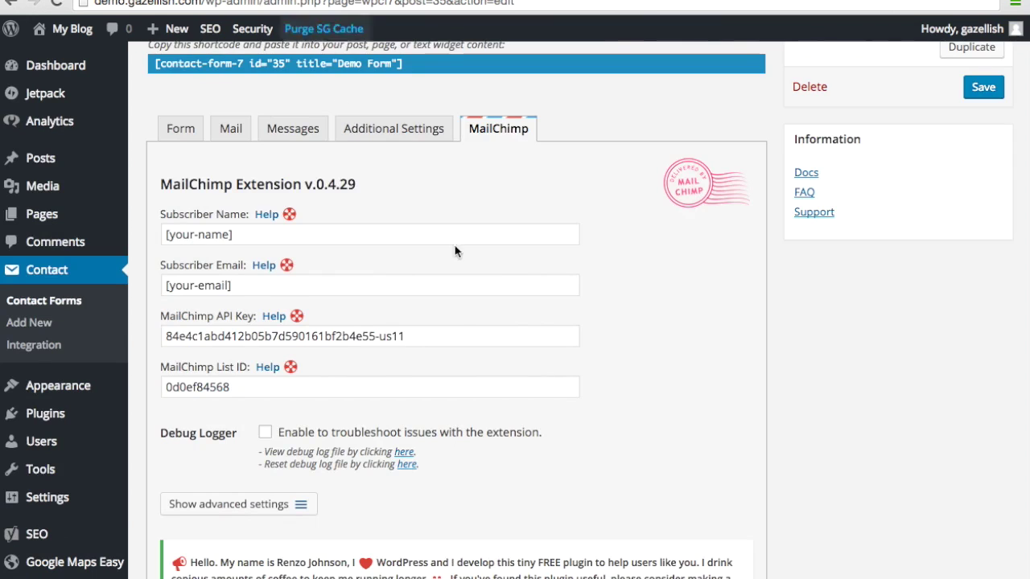
scroll(558, 369, up, 4)
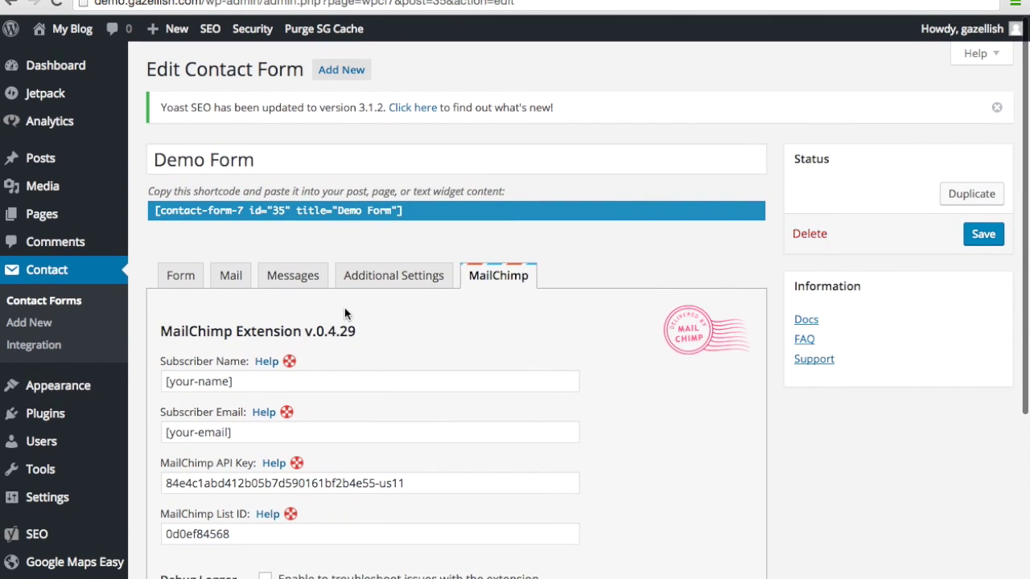
click(392, 279)
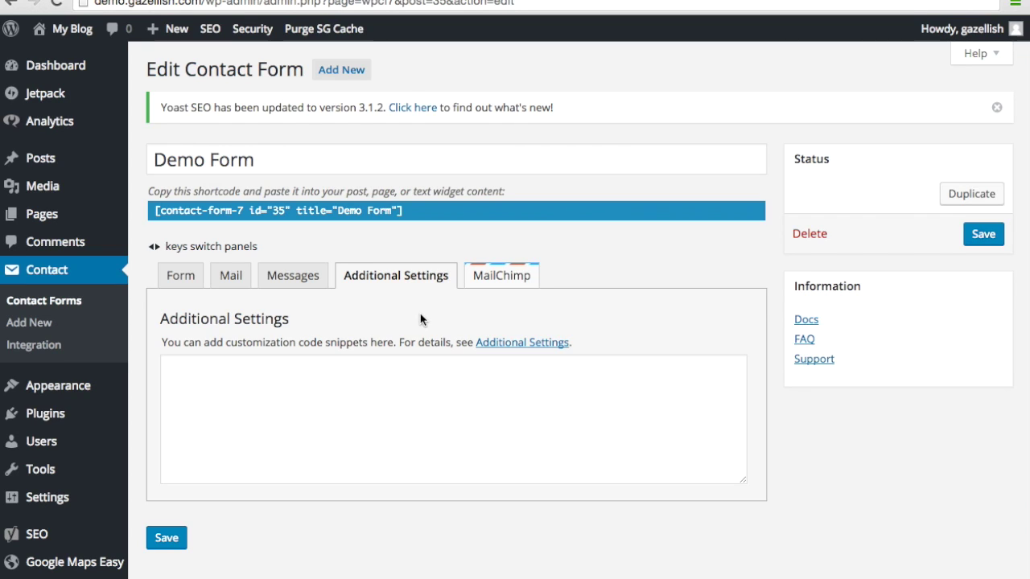
click(385, 375)
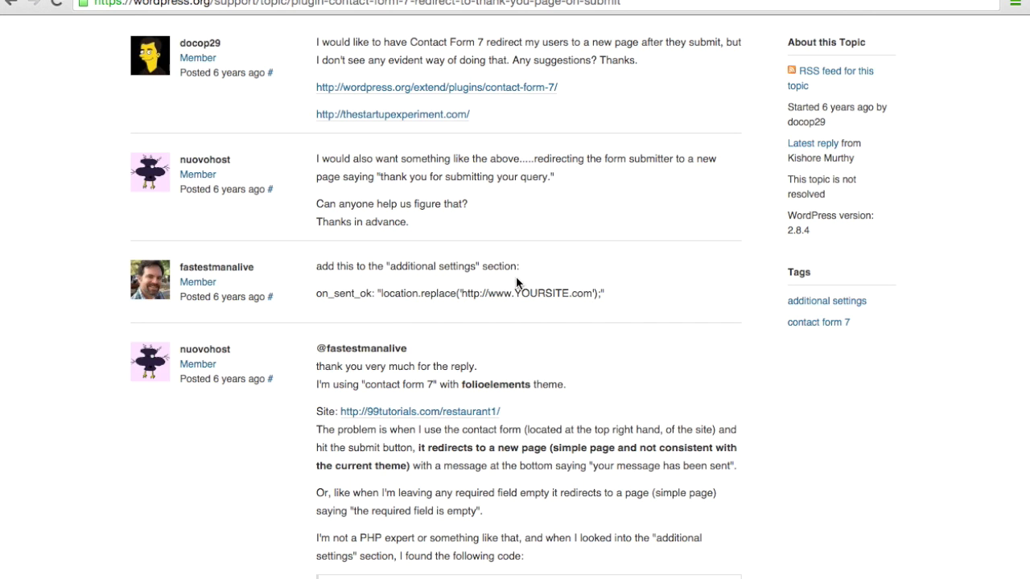
Step: Copy the on_sent_ok redirect snippet from the WordPress.org support topic about redirecting Contact Form 7 to a thank-you page
scroll(515, 276, up, 1)
scroll(516, 276, down, 1)
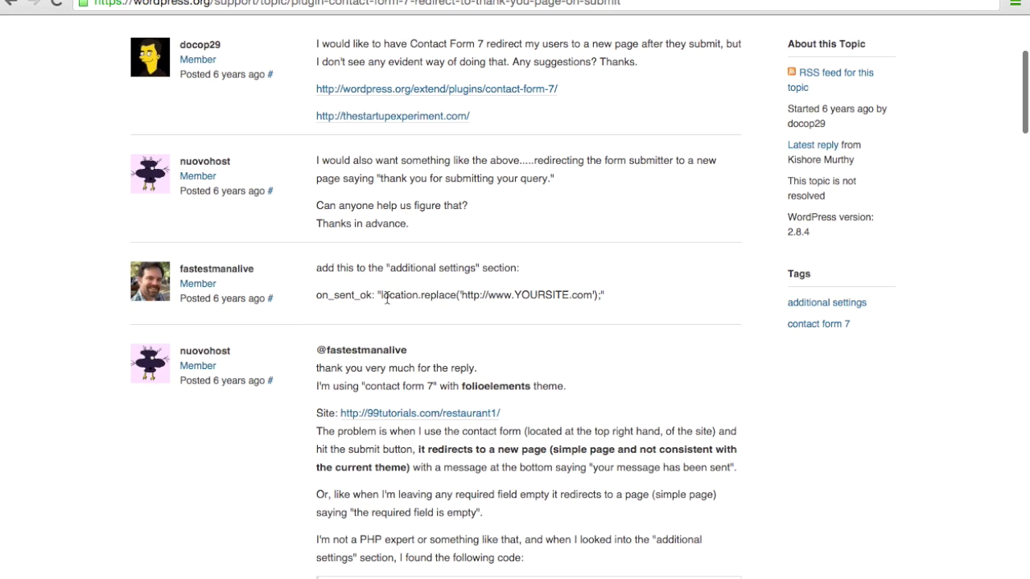
drag(317, 298, 608, 298)
key(ctrl+c)
click(514, 288)
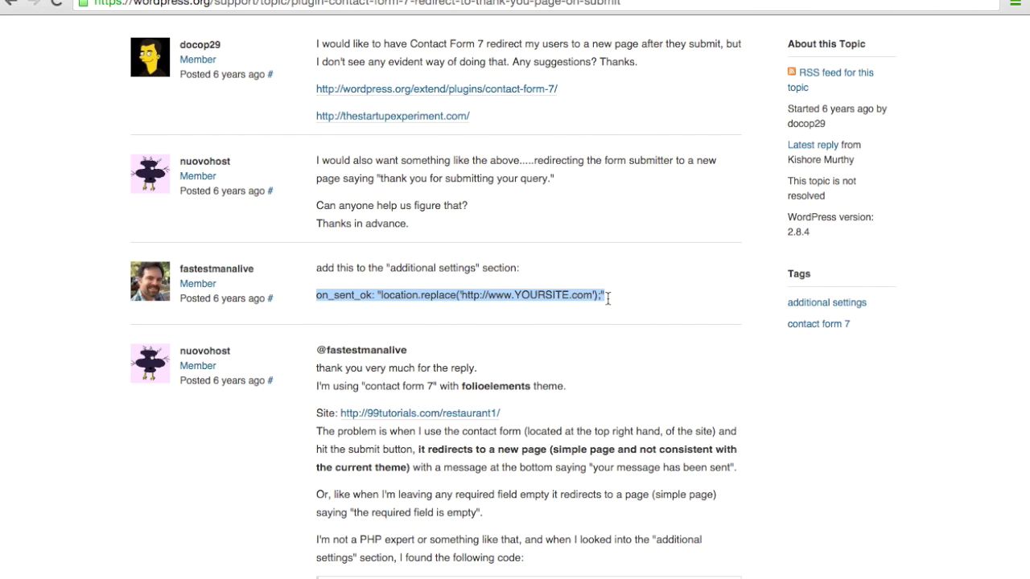
Step: Paste the copied on_sent_ok snippet into Demo Form's Additional Settings and replace YOURSITE with demo.gazellish
key(ctrl+Tab)
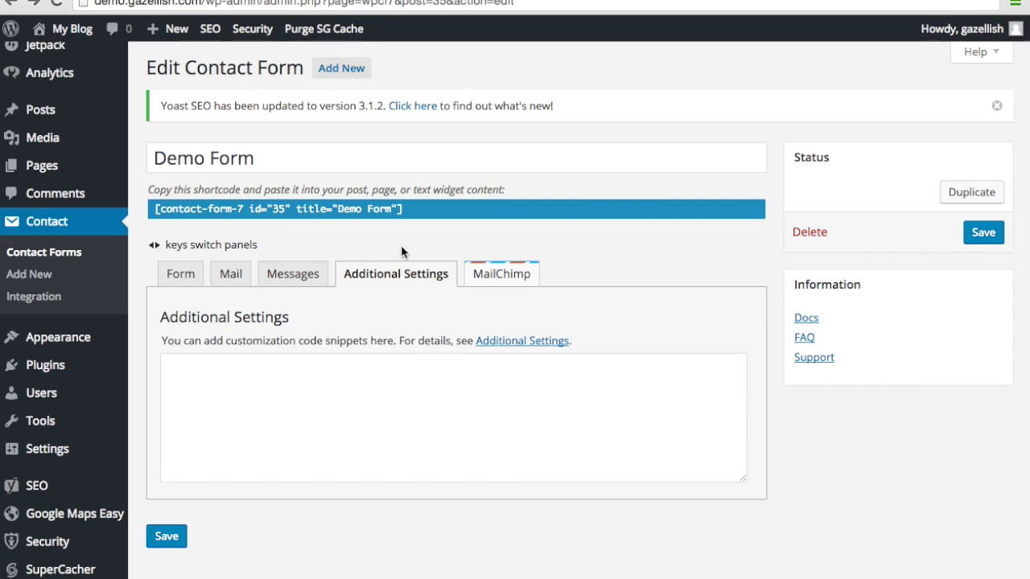
click(349, 358)
key(ctrl+v)
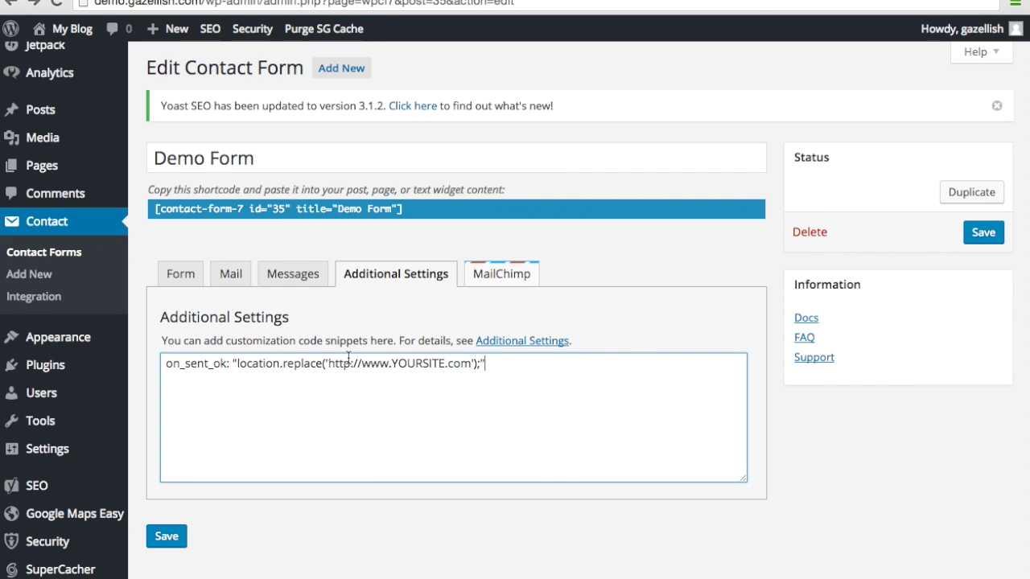
double_click(414, 365)
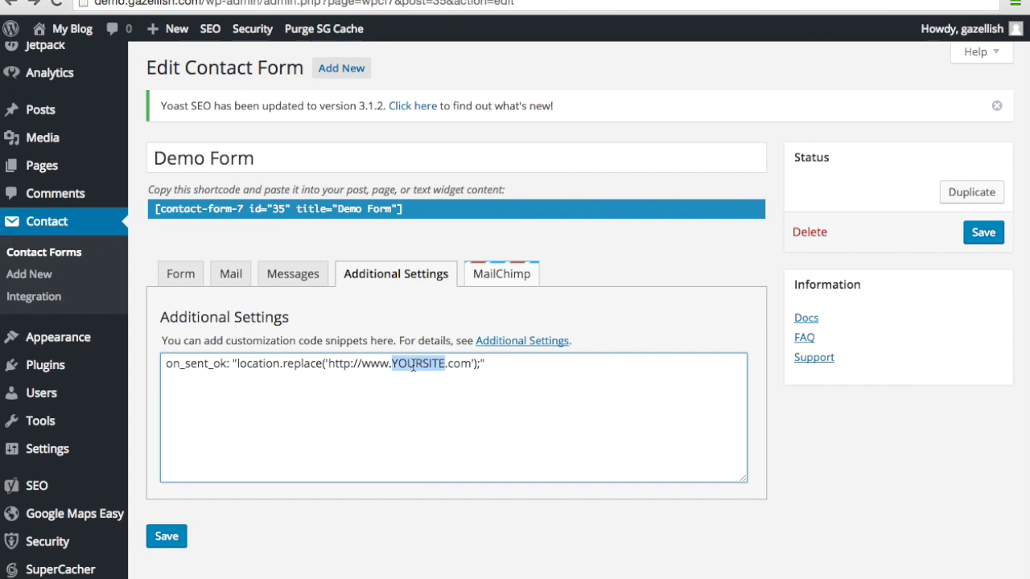
text(demo.gazell)
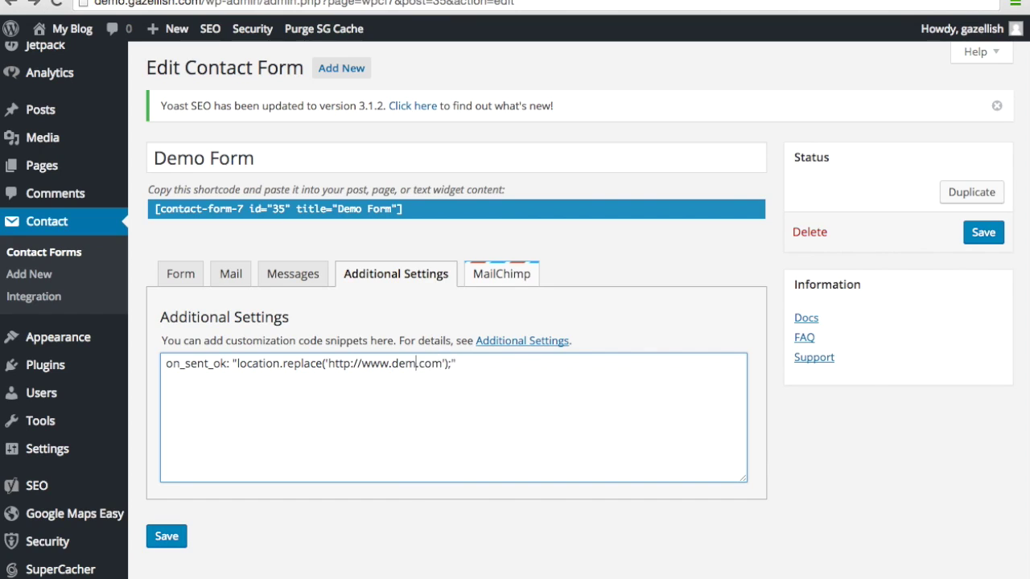
text(ish)
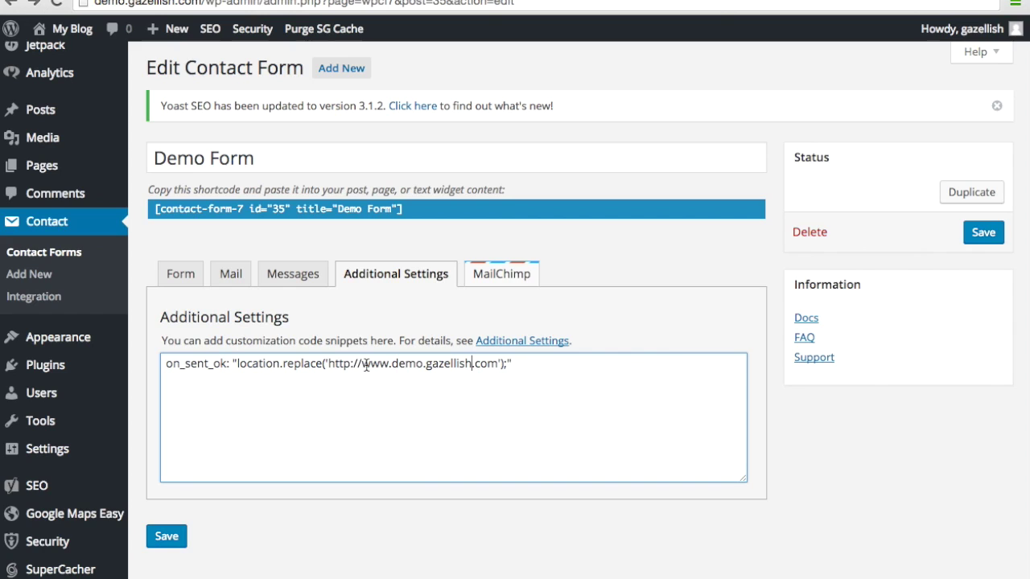
Step: Append /thank-you to the redirect URL in the on_sent_ok snippet, after .com
click(497, 364)
text(/tank)
key(BackSpace)
key(BackSpace)
key(BackSpace)
text(hank-you)
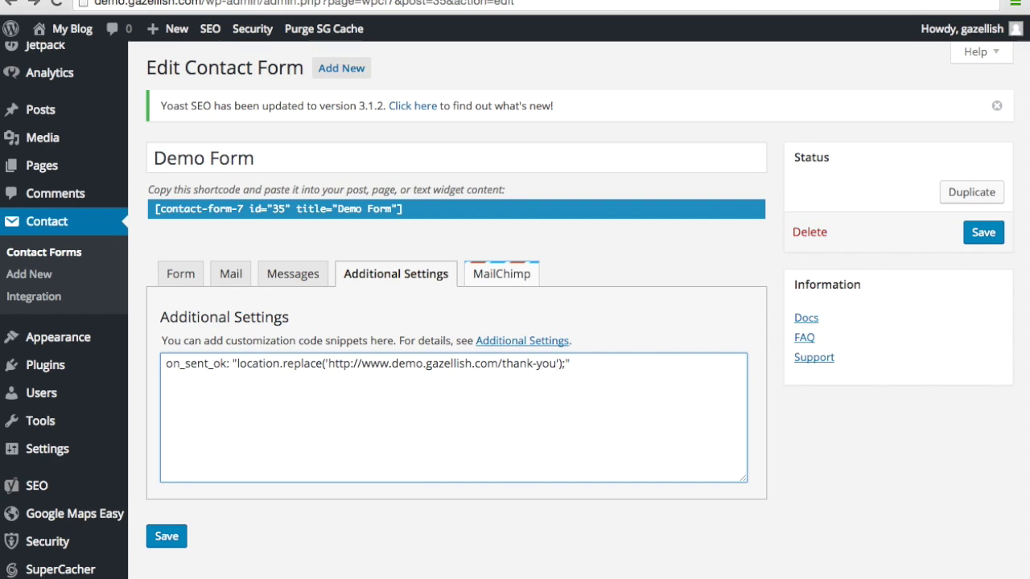
Step: Search Google for "contact form 7 redirect after submit" and review the WordPress.org support topic on redirecting to a thank-you page
key(ctrl+t)
text(contact form)
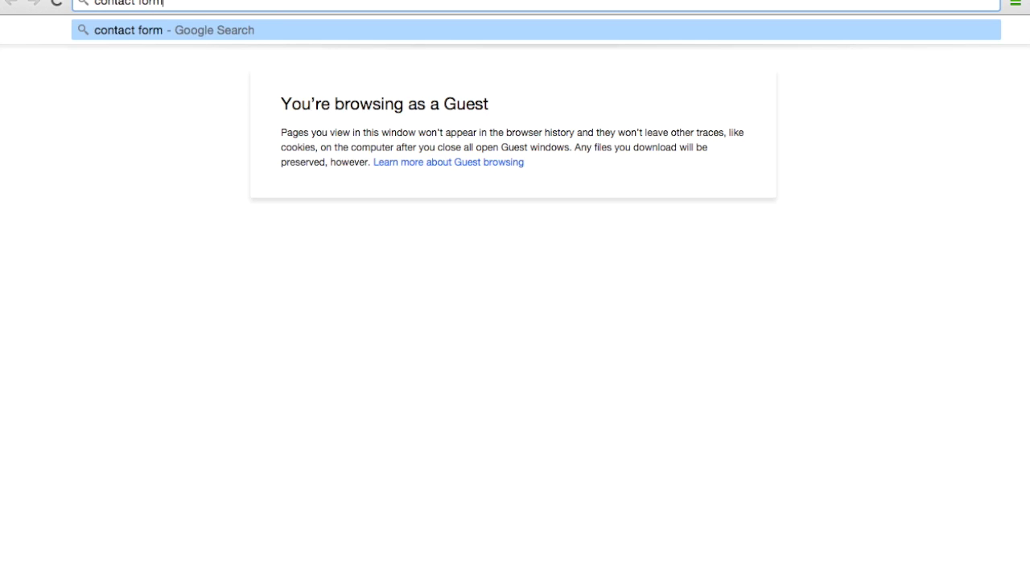
text( 7 re)
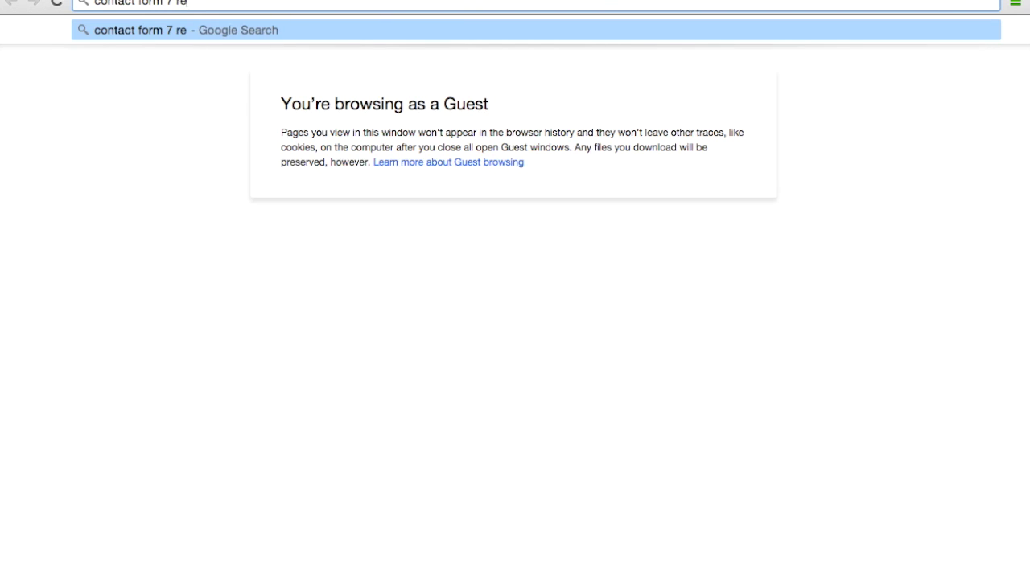
text(direct after submit)
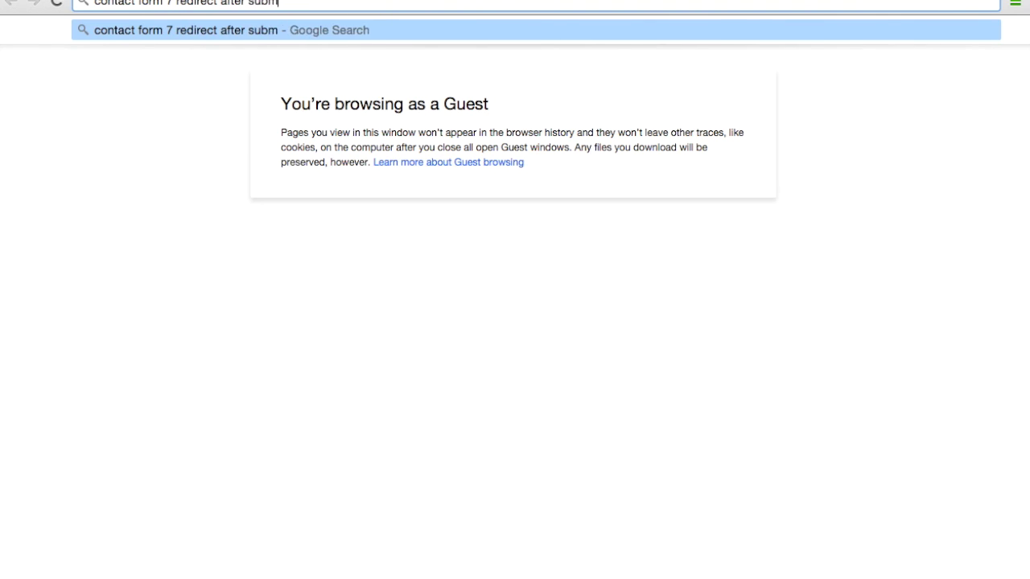
key(Return)
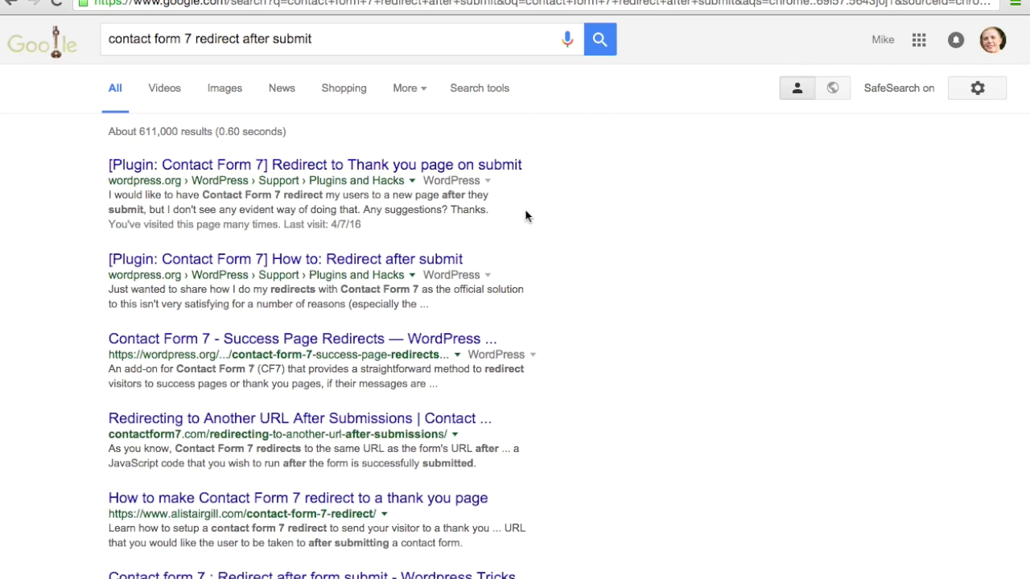
click(422, 166)
scroll(420, 283, down, 4)
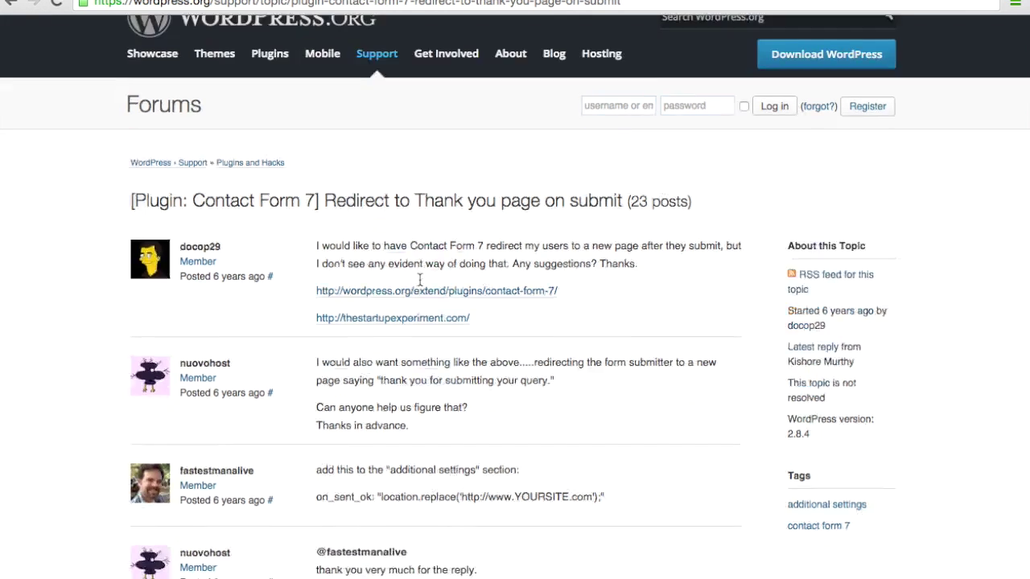
scroll(419, 283, down, 2)
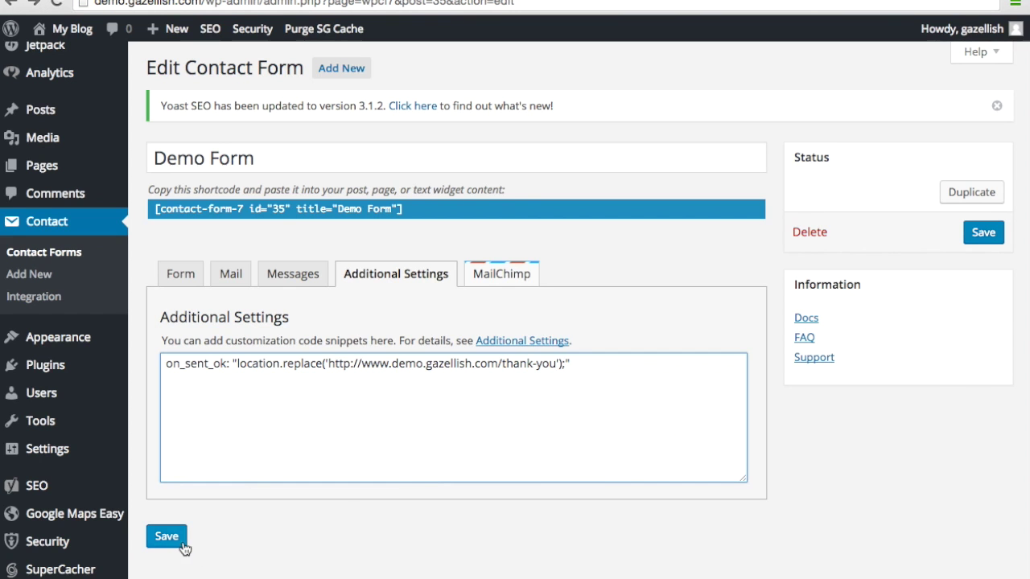
Step: Save Demo Form in WordPress and reload the demo.gazellish.com front page to get a blank contact form
click(181, 543)
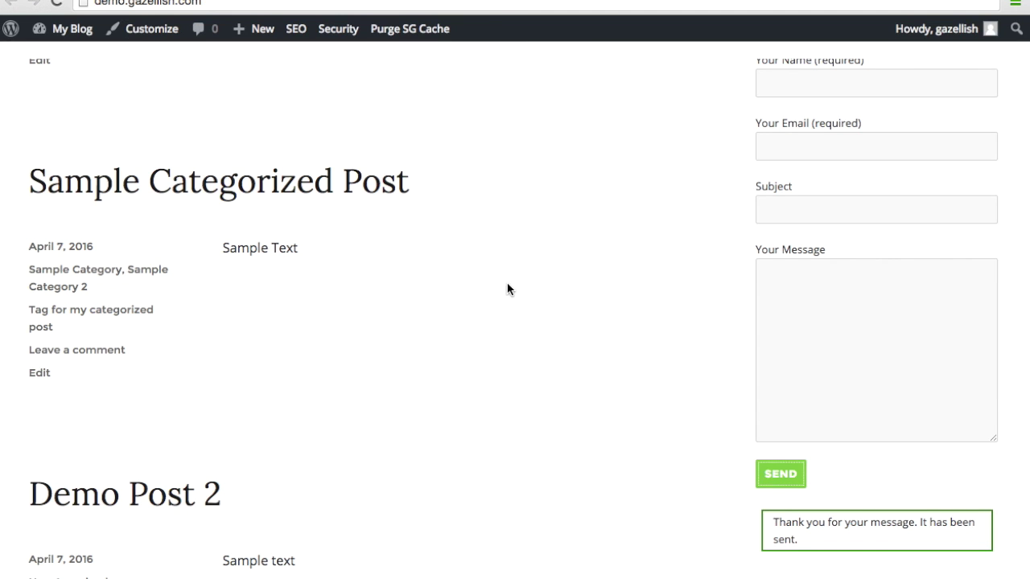
scroll(508, 283, up, 1)
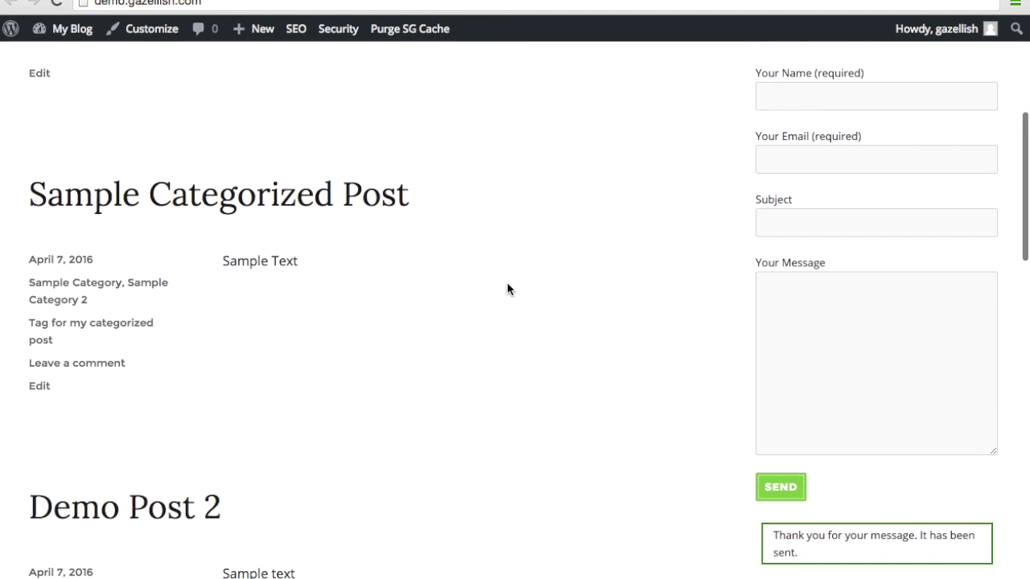
click(208, 4)
key(Return)
scroll(866, 366, down, 5)
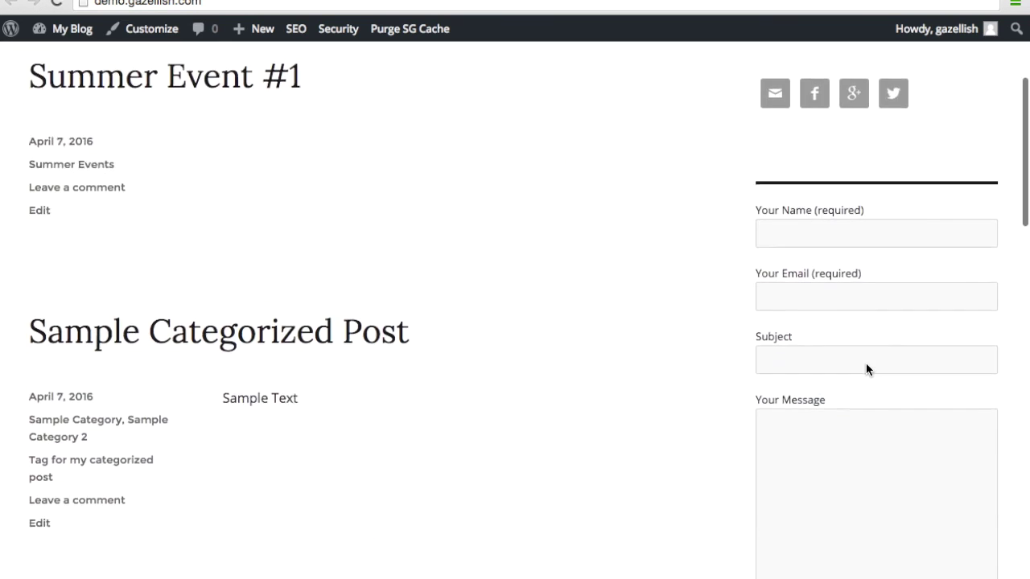
Step: Test the redirect by sending the contact form with the name "Testing" and a test e-mail address, leaving subject and message empty
click(850, 151)
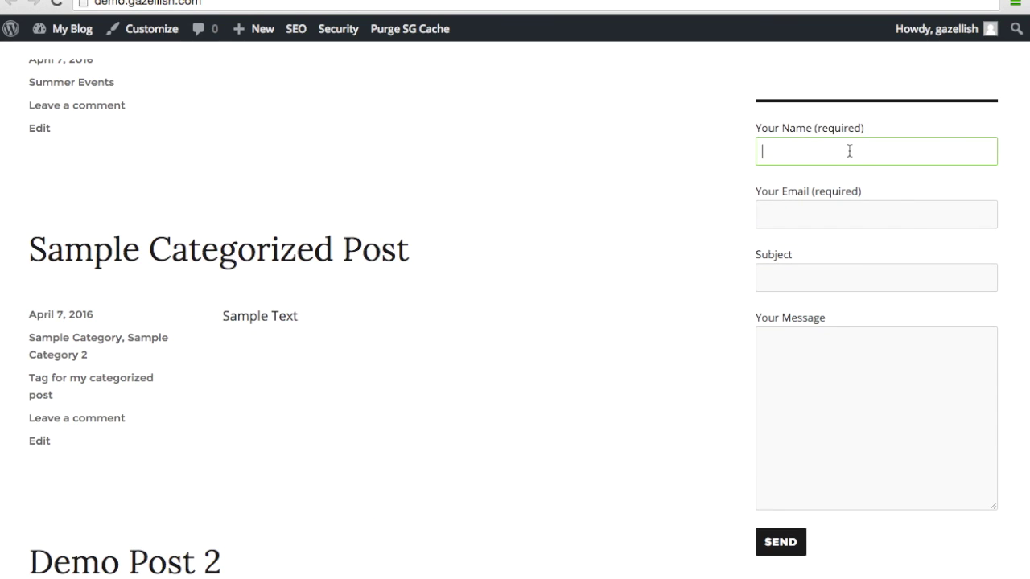
text(Testing)
key(Tab)
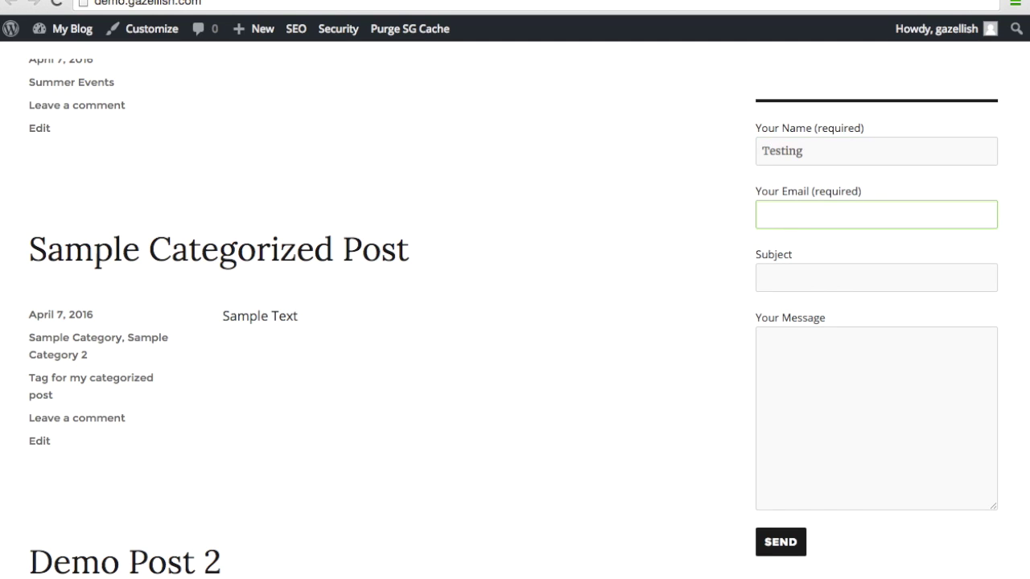
text(testing@test)
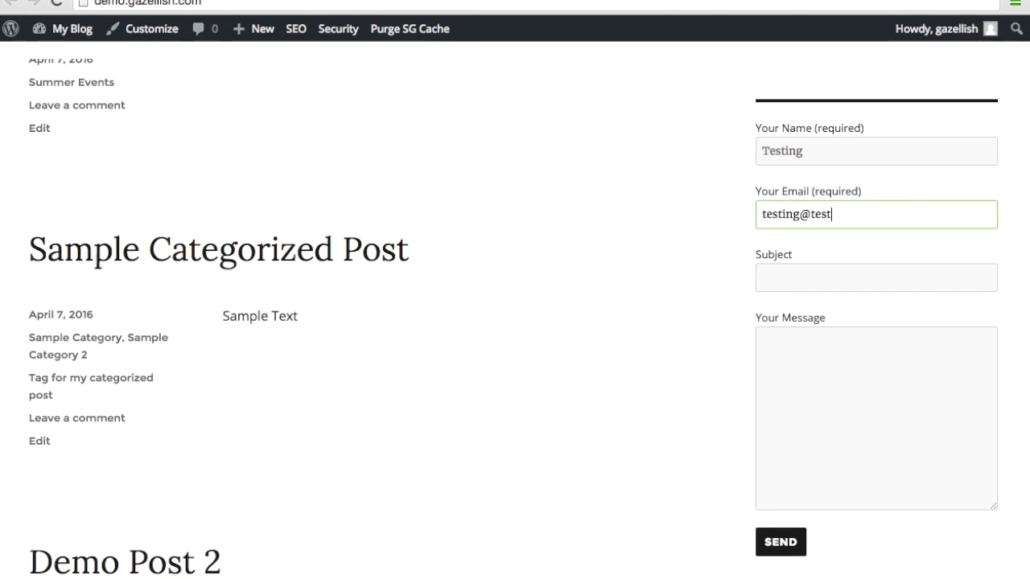
text(ing.com)
key(Tab)
key(Tab)
click(772, 539)
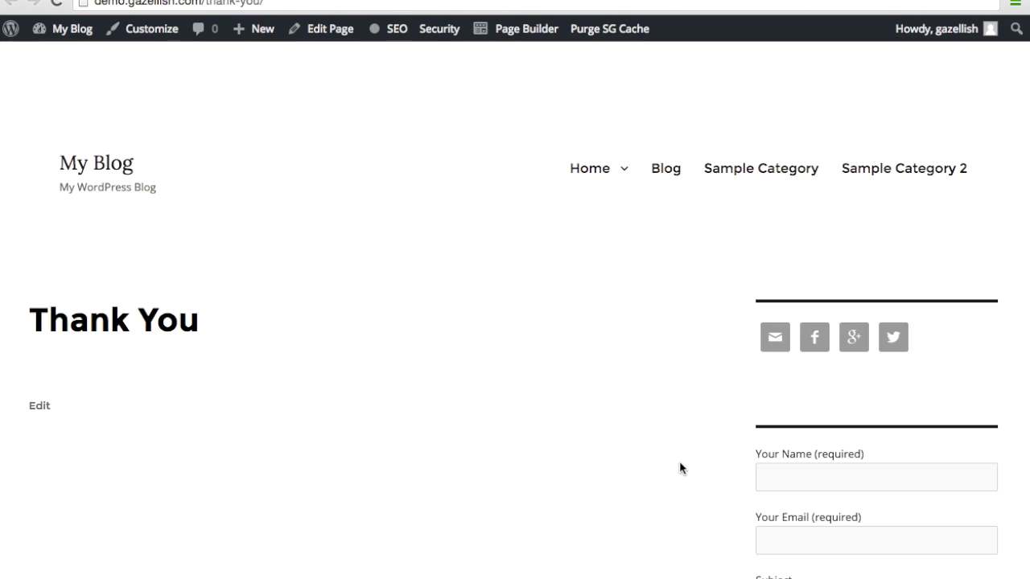
scroll(228, 358, down, 2)
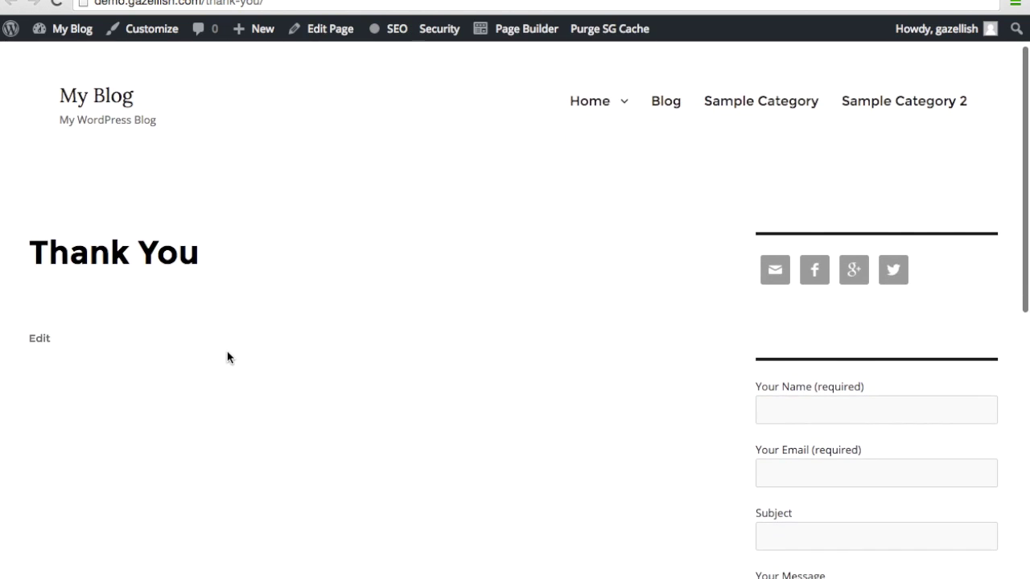
scroll(227, 357, up, 1)
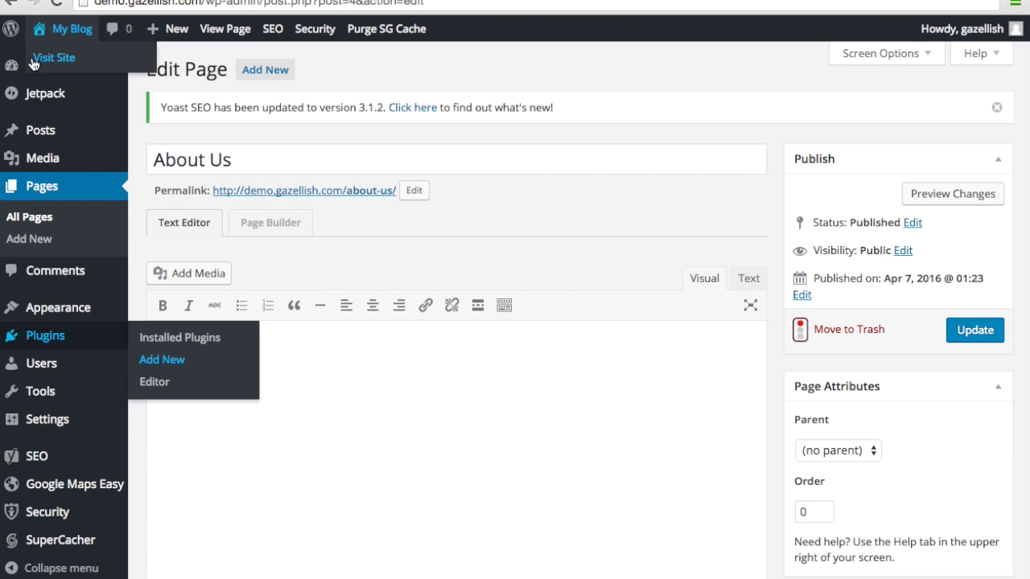
Step: Return to the WordPress admin and open the Dashboard
mouse_move(32, 66)
click(72, 71)
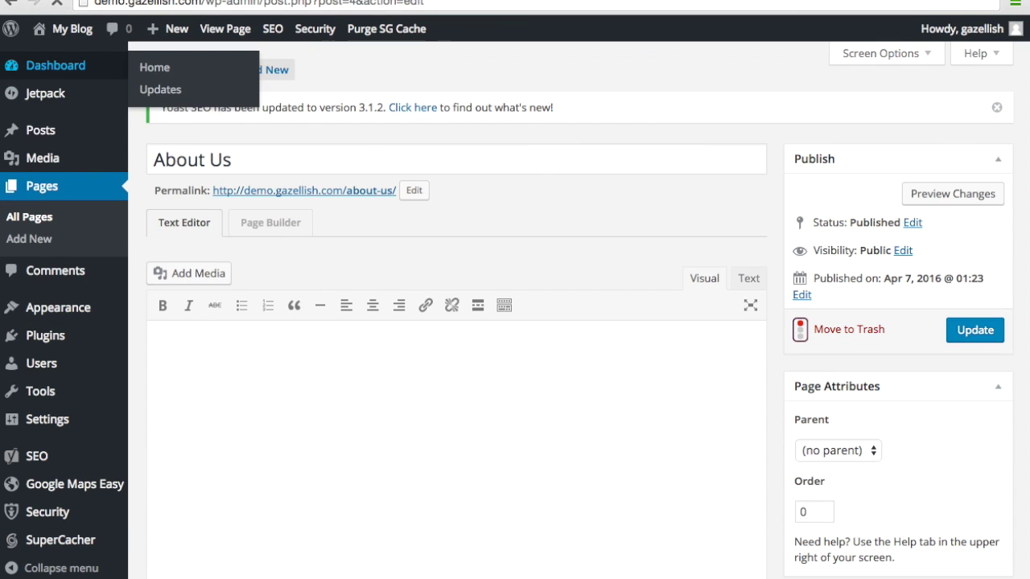